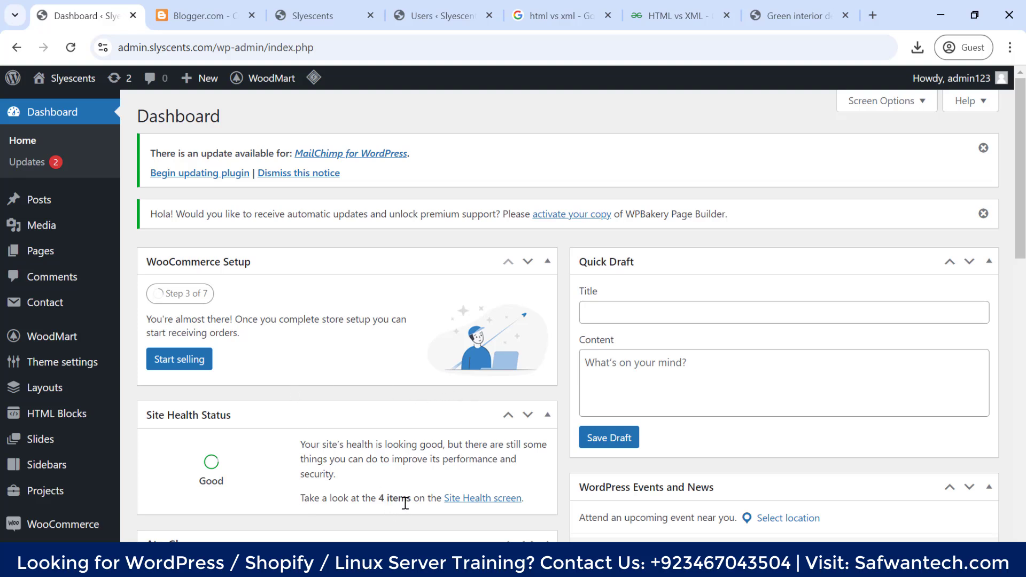
- Review the WordPress dashboard widgets, then switch to the Blogger site and highlight its headline and tagline
left_click_drag(412, 499, 391, 501)
scroll(216, 345, "down", 4)
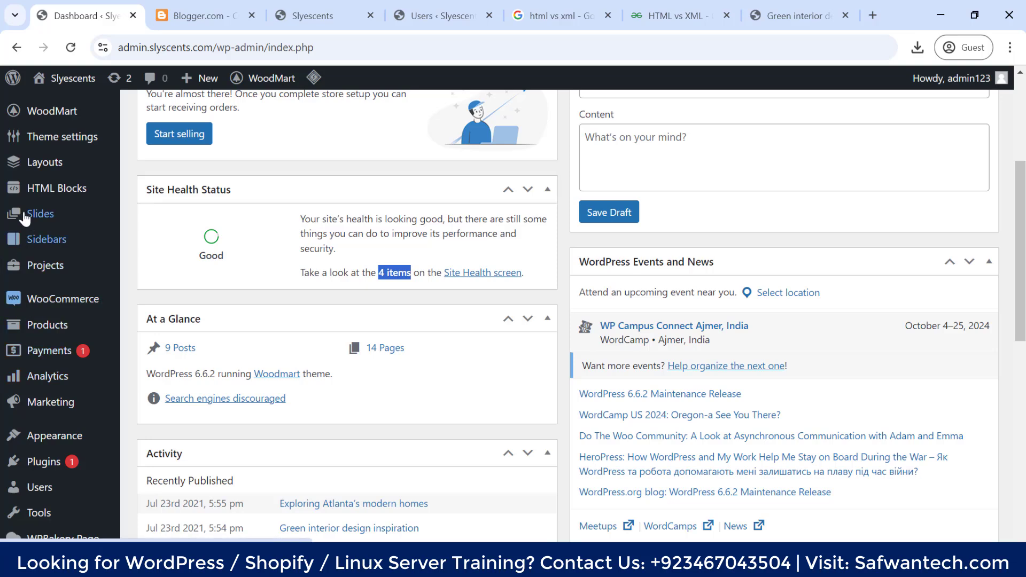
mouse_move(68, 372)
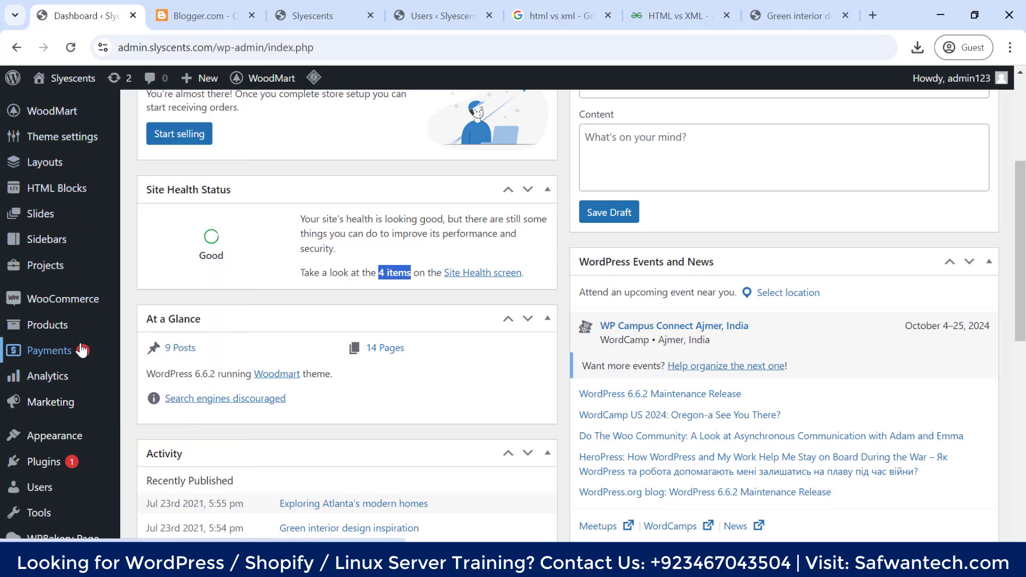
left_click(184, 12)
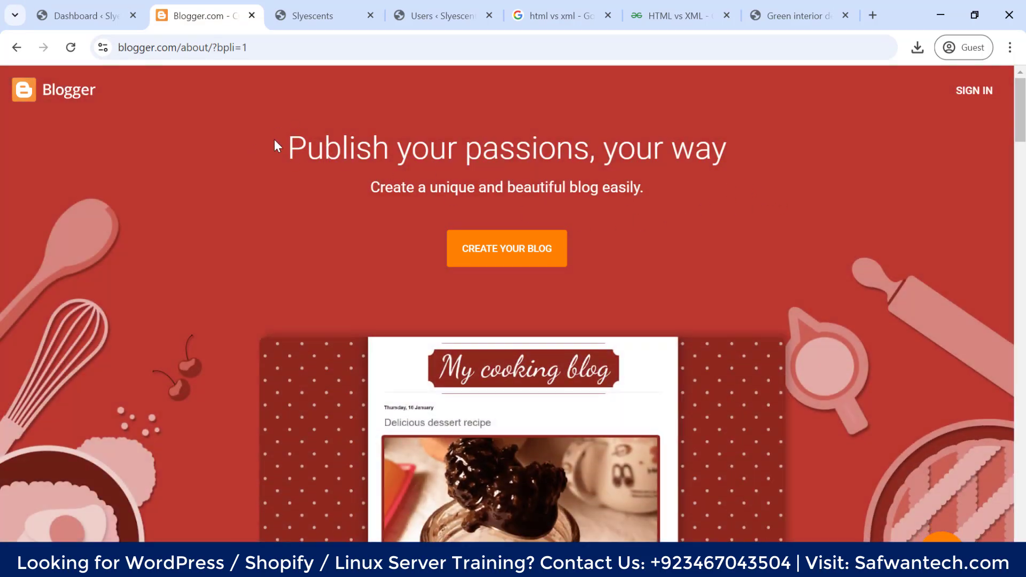
left_click_drag(274, 139, 734, 158)
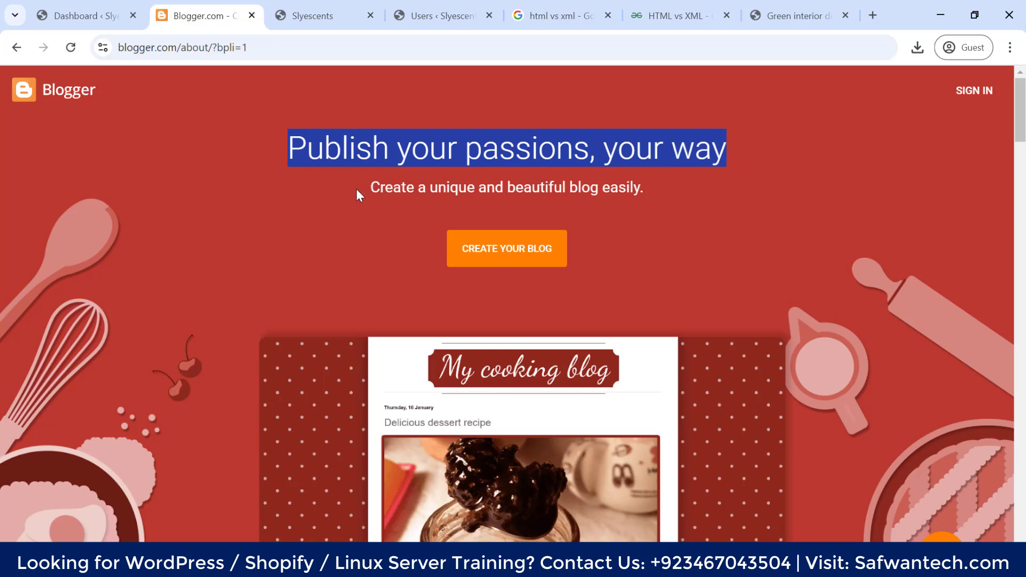
left_click_drag(356, 188, 685, 194)
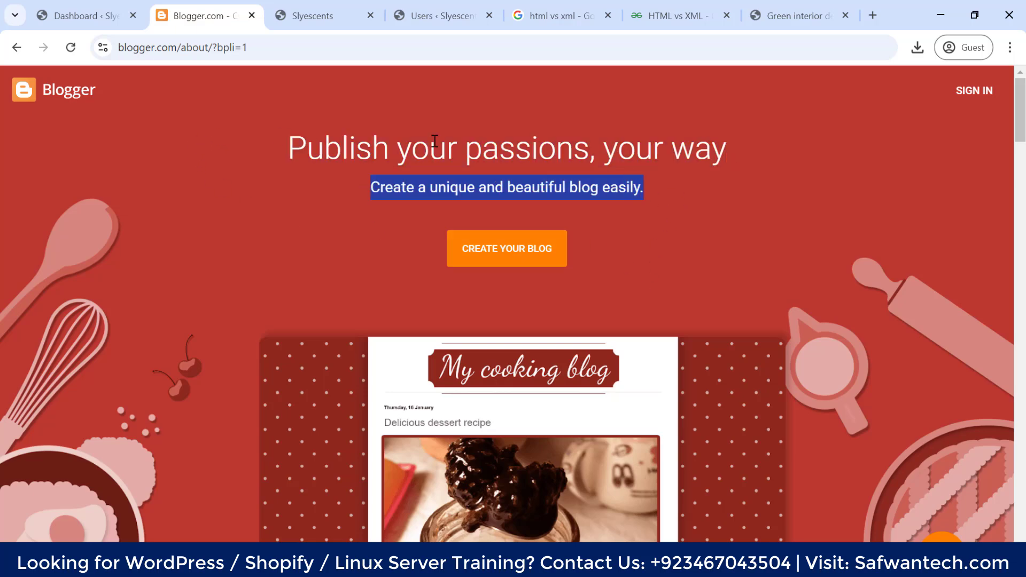
- Compare the Slyescents storefront home page with the Blogger landing page
left_click(89, 7)
left_click(292, 6)
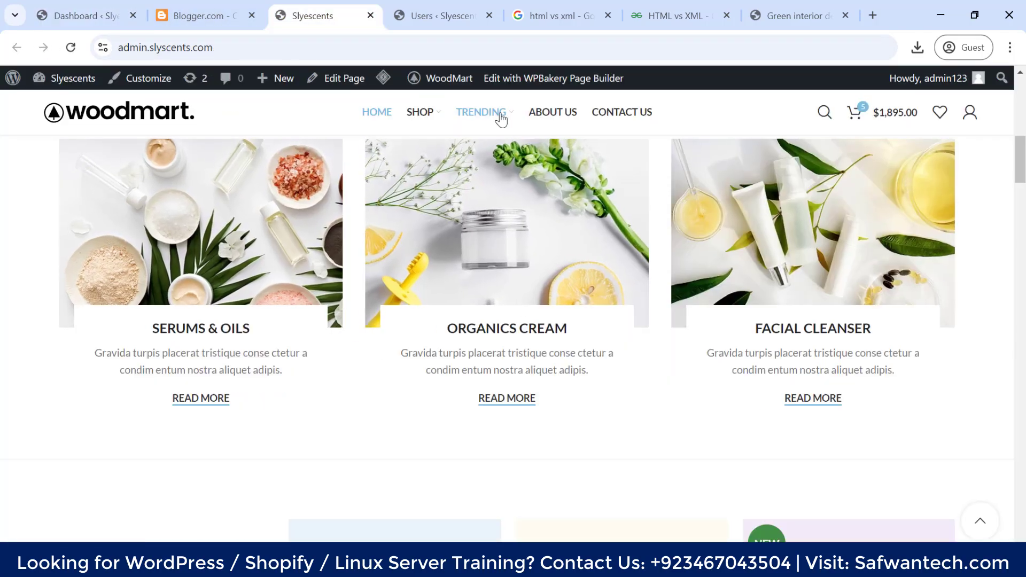
scroll(417, 223, "up", 5)
scroll(304, 289, "up", 4)
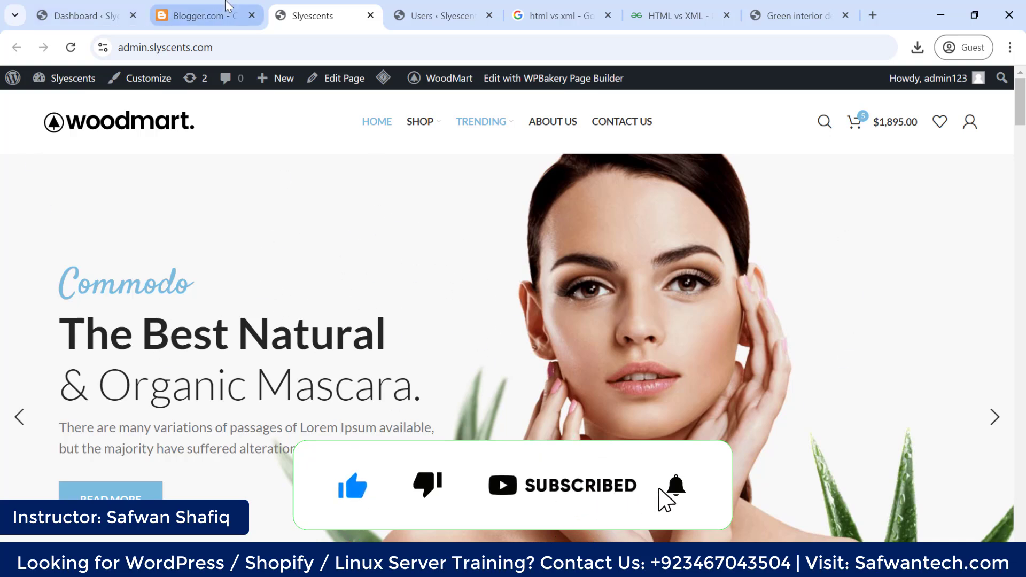
left_click(198, 15)
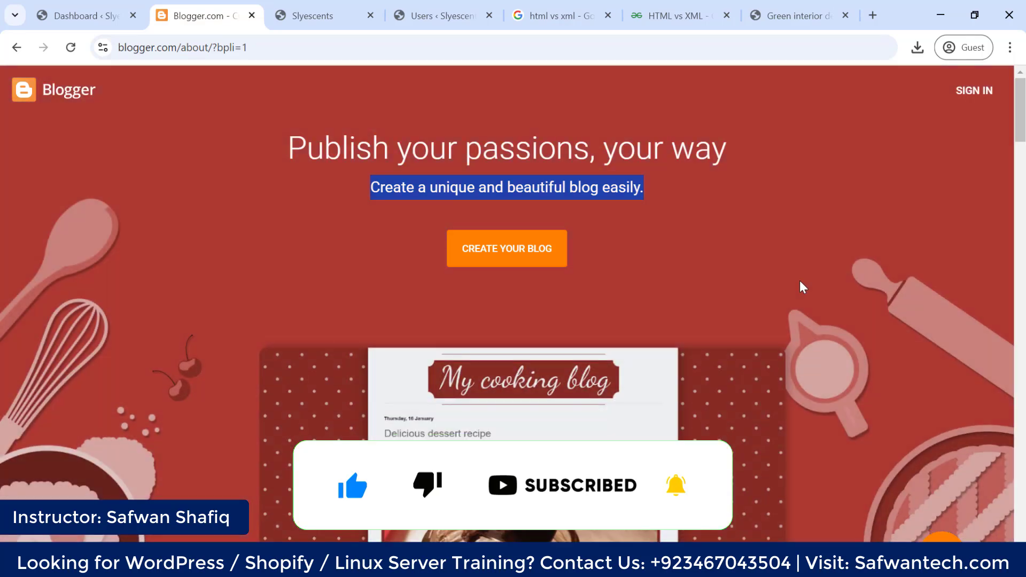
left_click(322, 7)
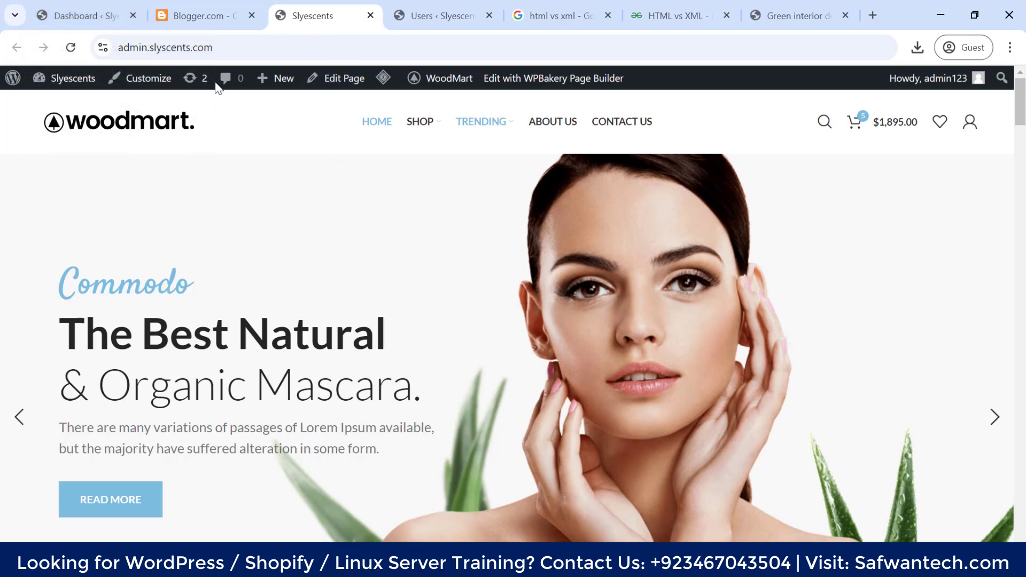
- In the WordPress admin, go to adding a new plugin and search the plugin directory for "wp migration"
left_click(87, 11)
scroll(51, 347, "down", 4)
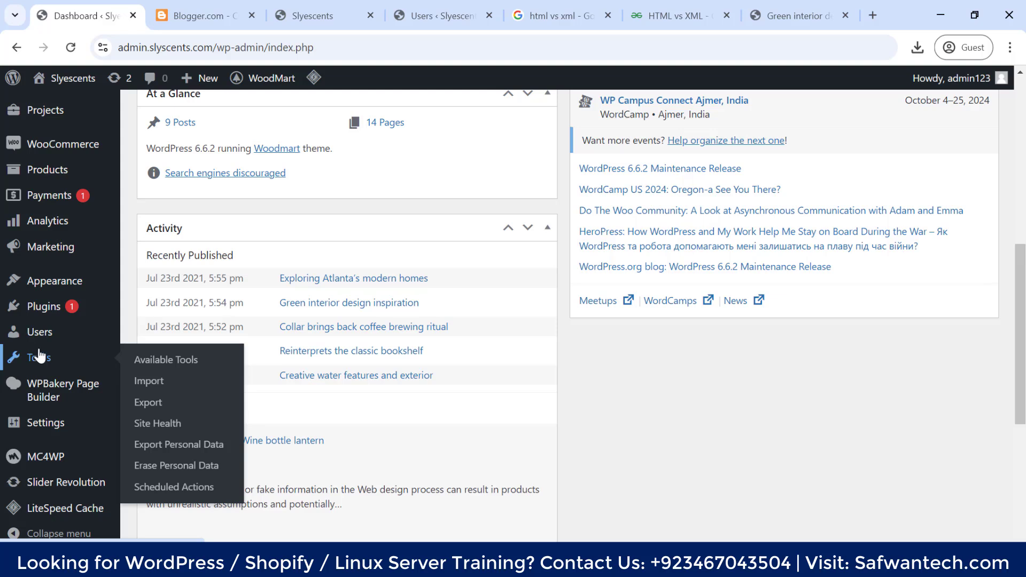
mouse_move(43, 308)
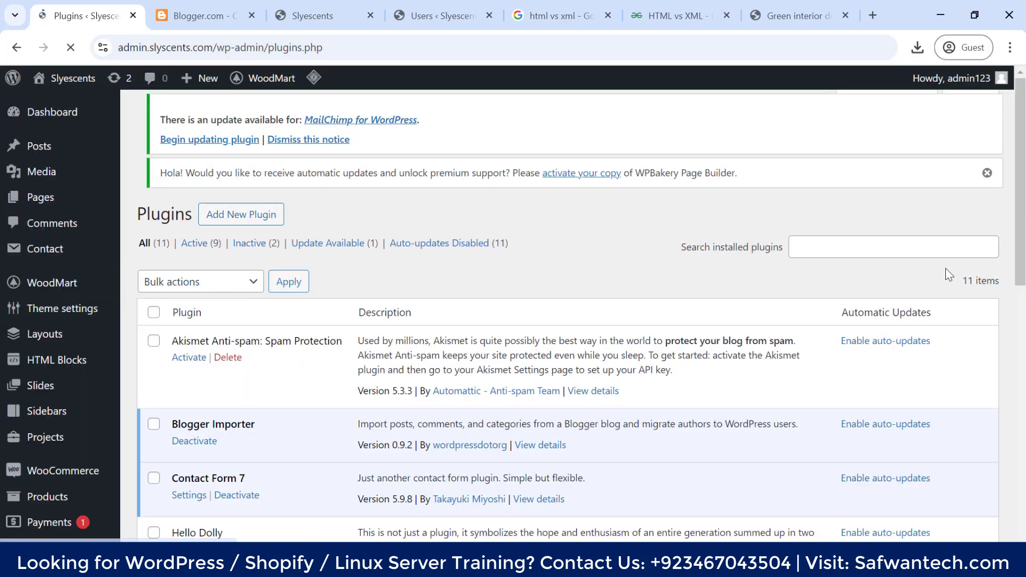
left_click(838, 241)
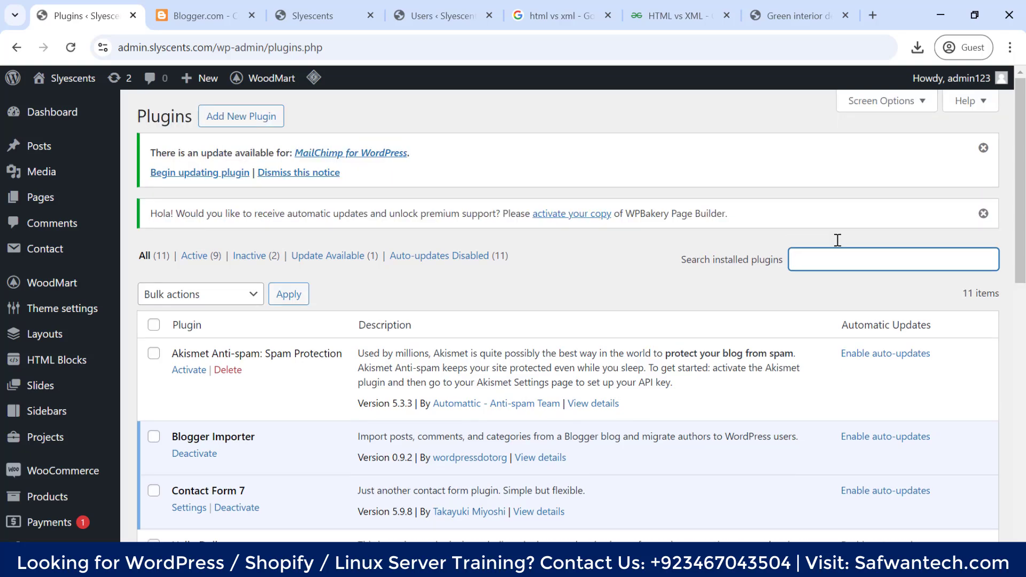
type("wp")
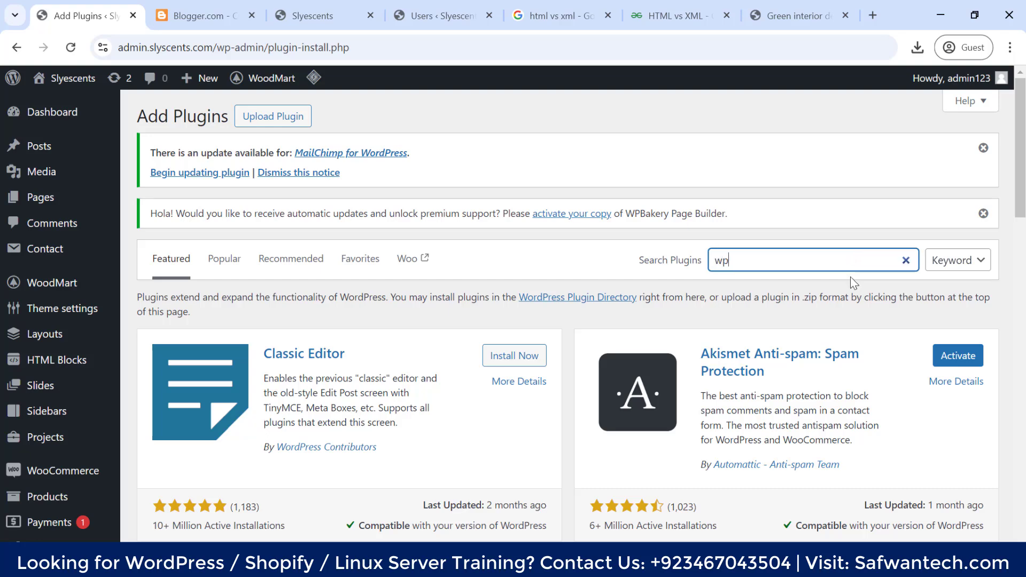
type(" migration")
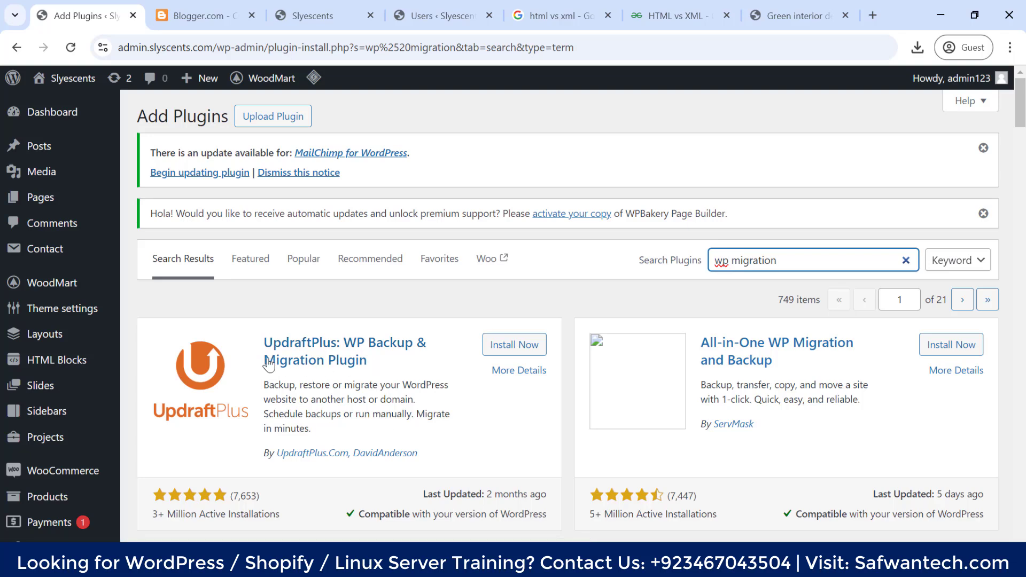
- Examine the UpdraftPlus plugin's name and the backup and restore functions in its description
left_click(288, 388)
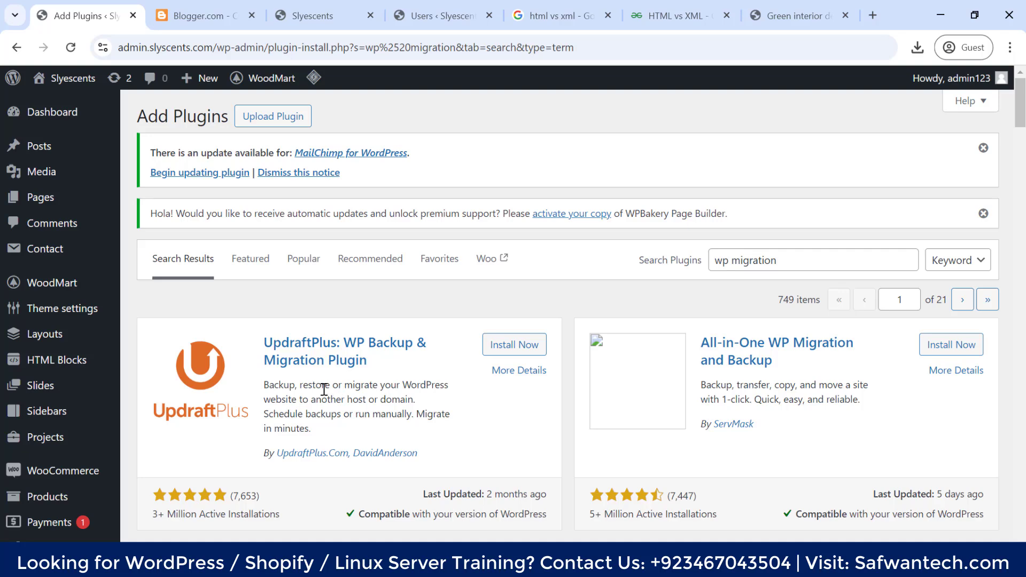
double_click(324, 389)
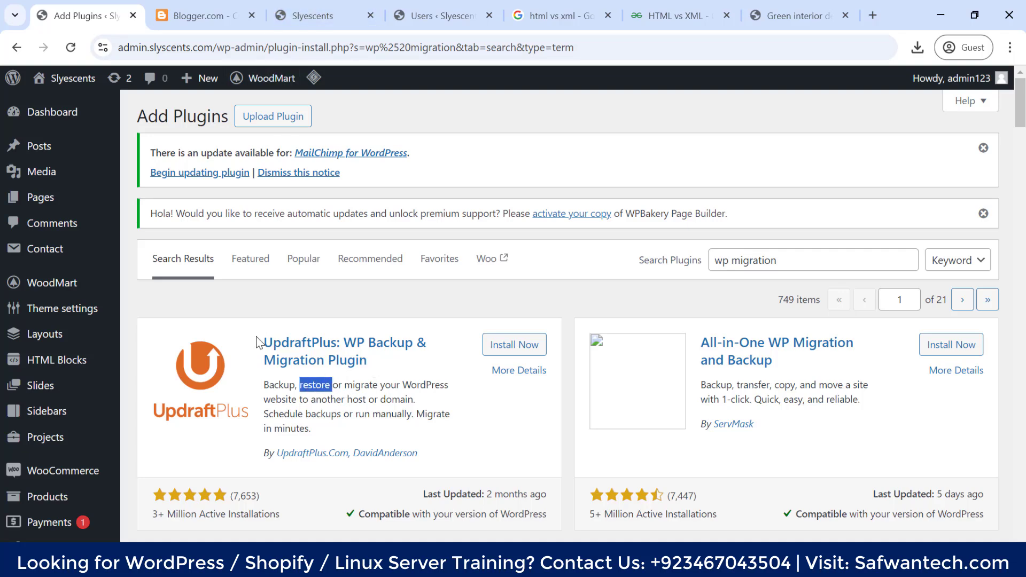
left_click_drag(259, 342, 383, 374)
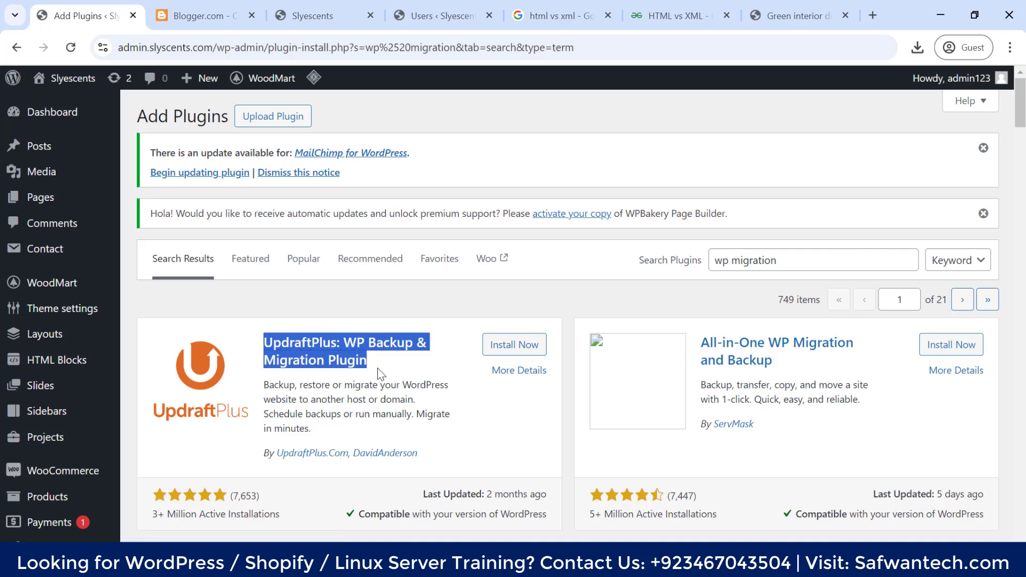
double_click(275, 389)
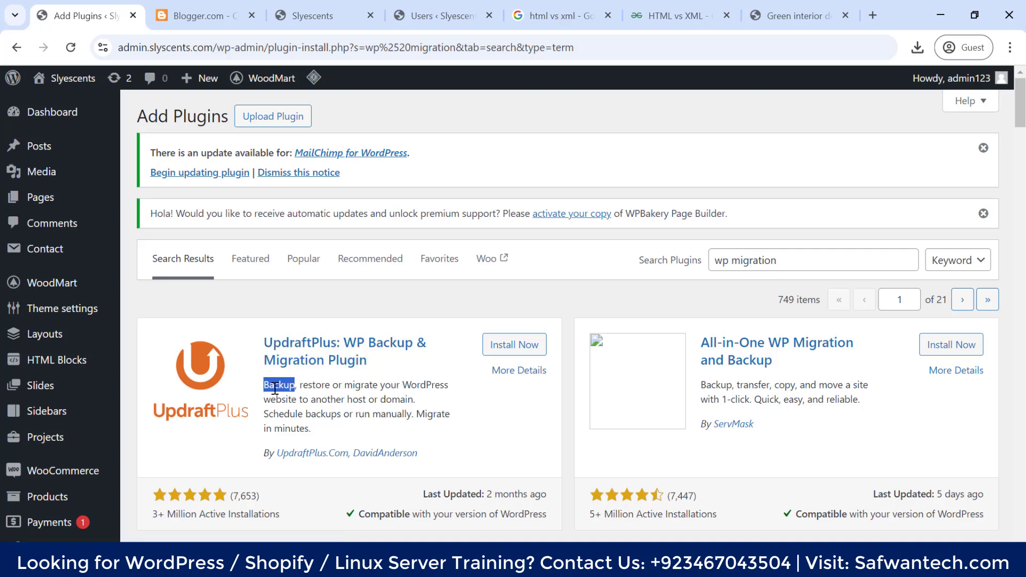
left_click(313, 382)
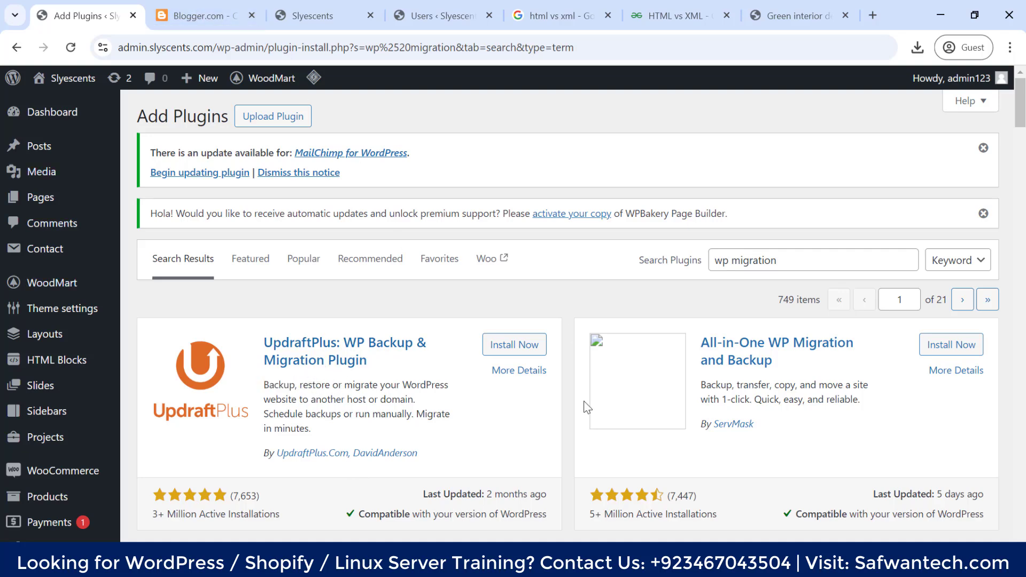
- Look through the Blogger landing page's feature sections and compare the platform with the WordPress migration plugin results
left_click(198, 15)
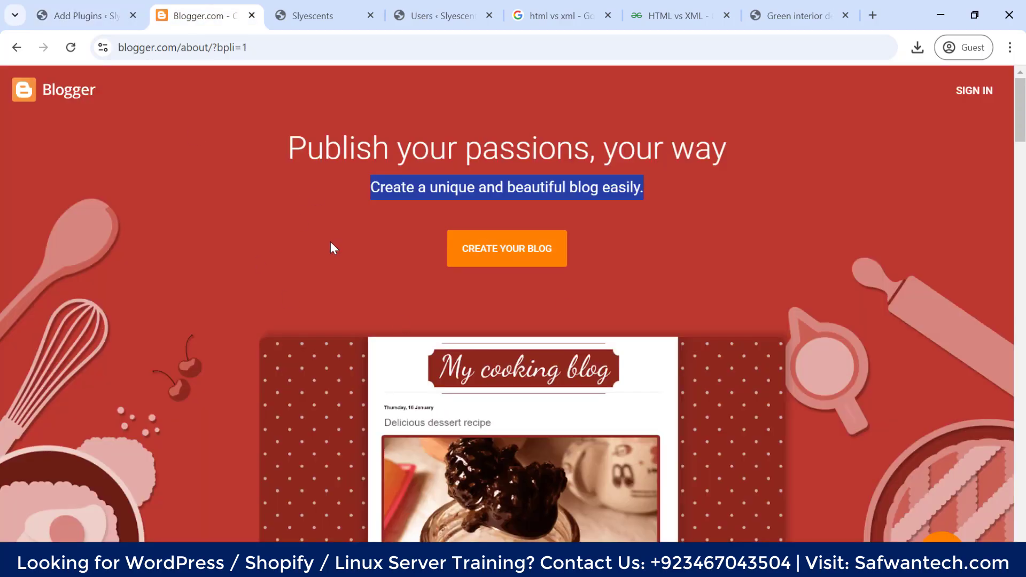
scroll(330, 242, "down", 5)
scroll(402, 327, "down", 15)
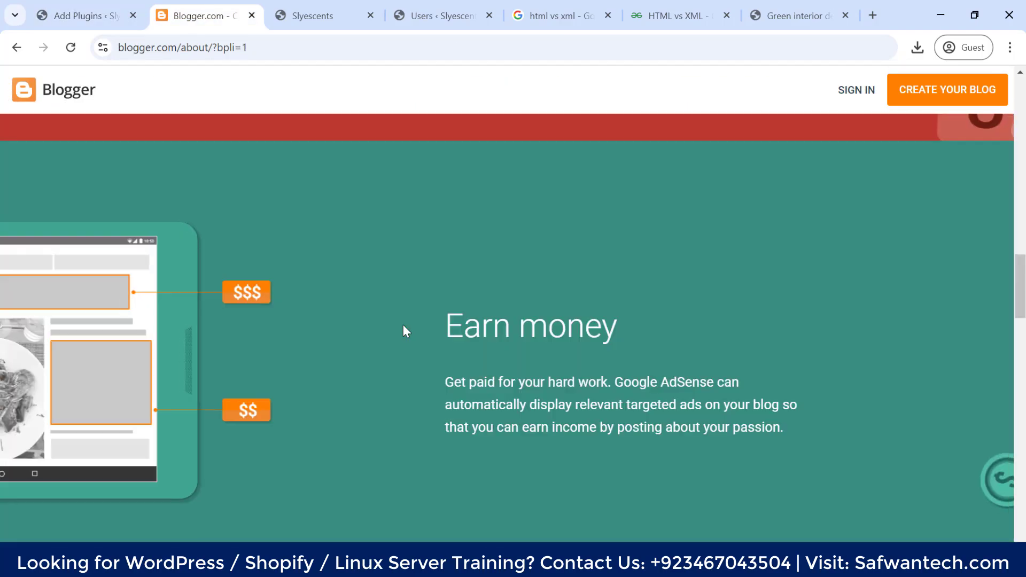
scroll(339, 285, "down", 7)
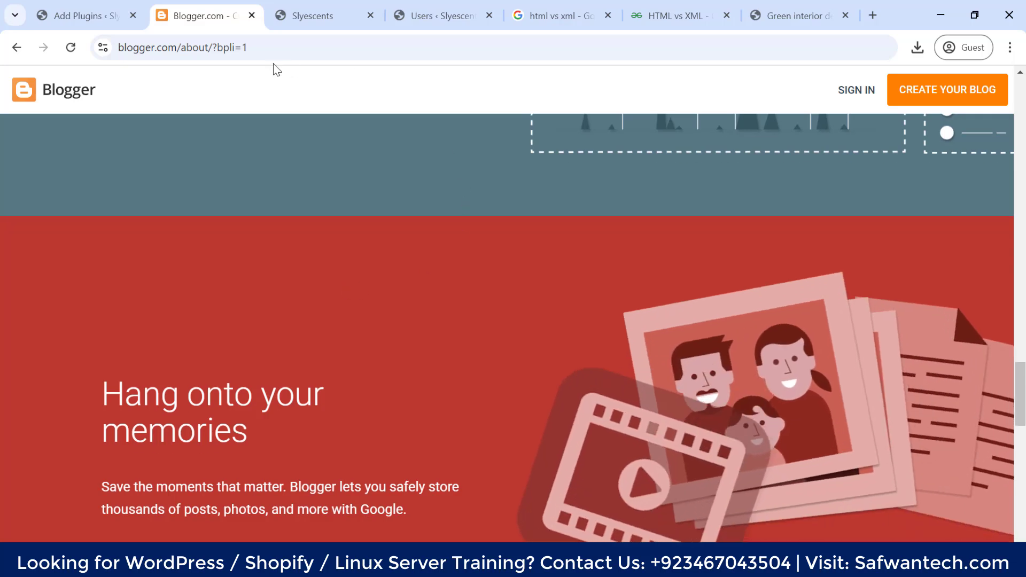
scroll(497, 254, "up", 3)
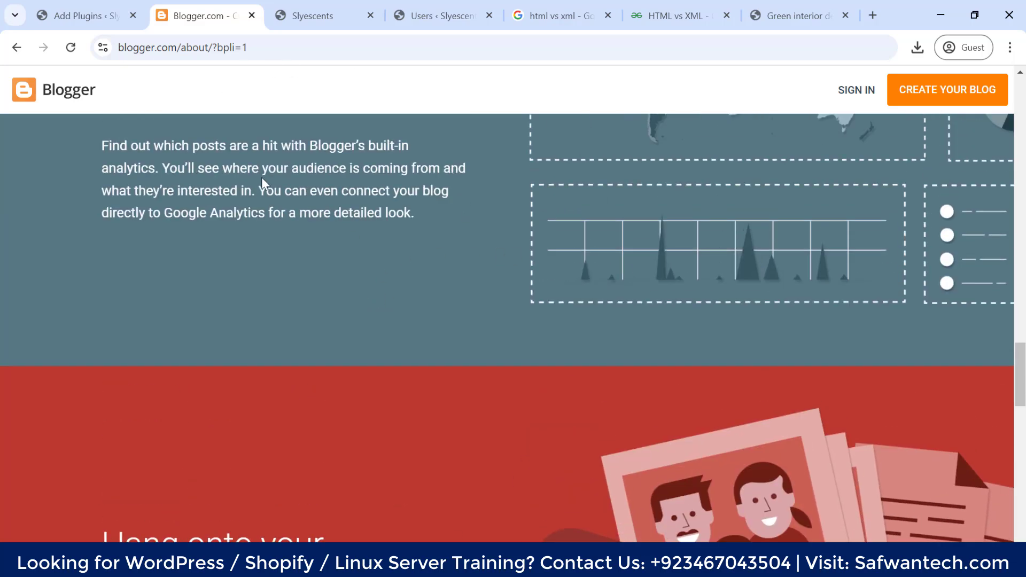
scroll(301, 219, "up", 2)
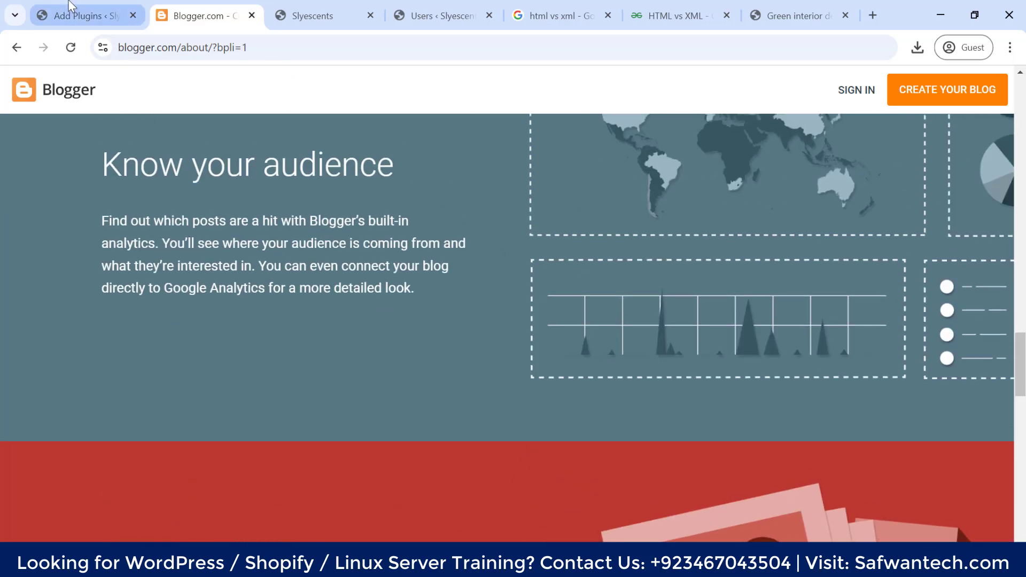
left_click(80, 16)
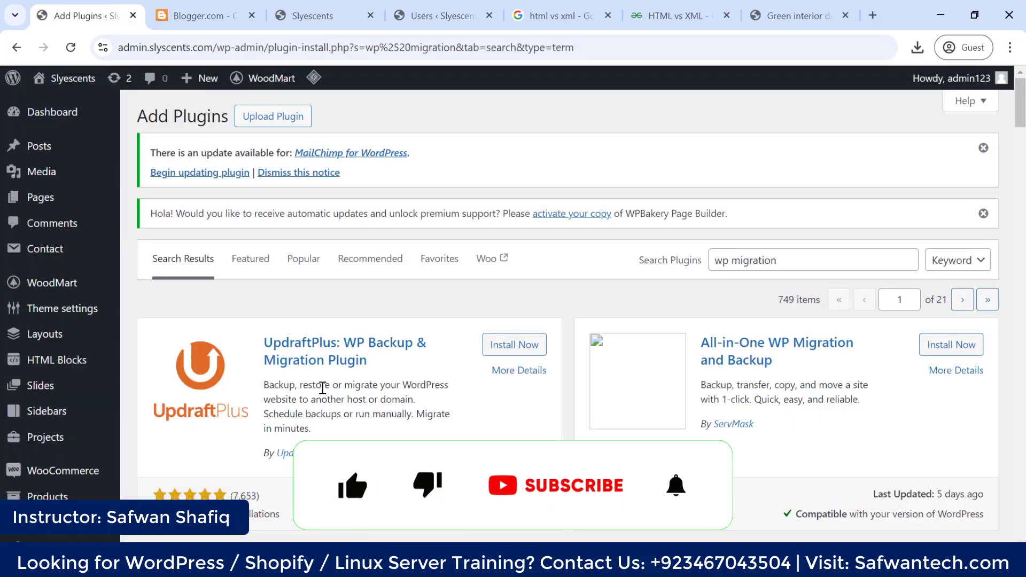
left_click(198, 16)
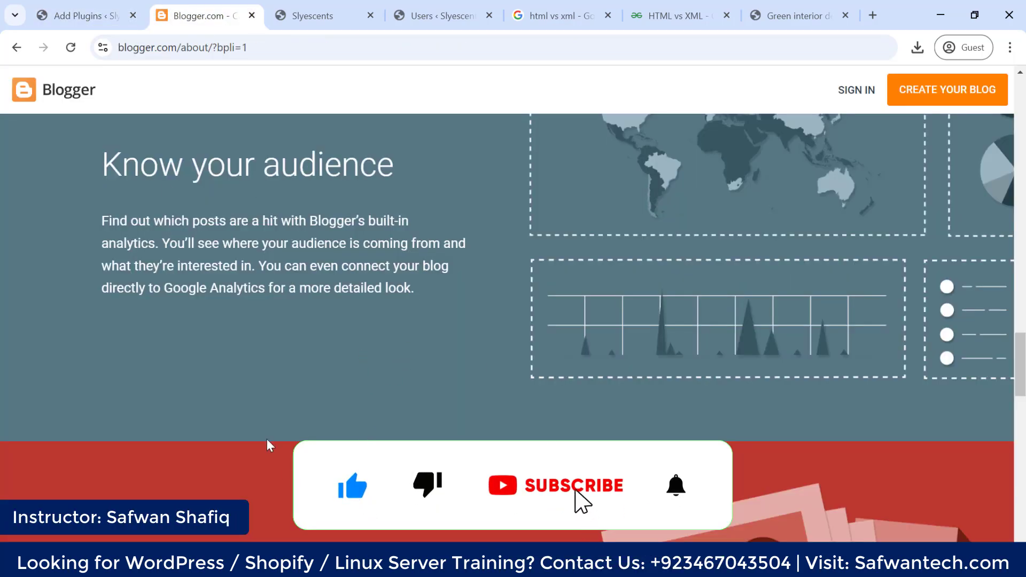
left_click(75, 15)
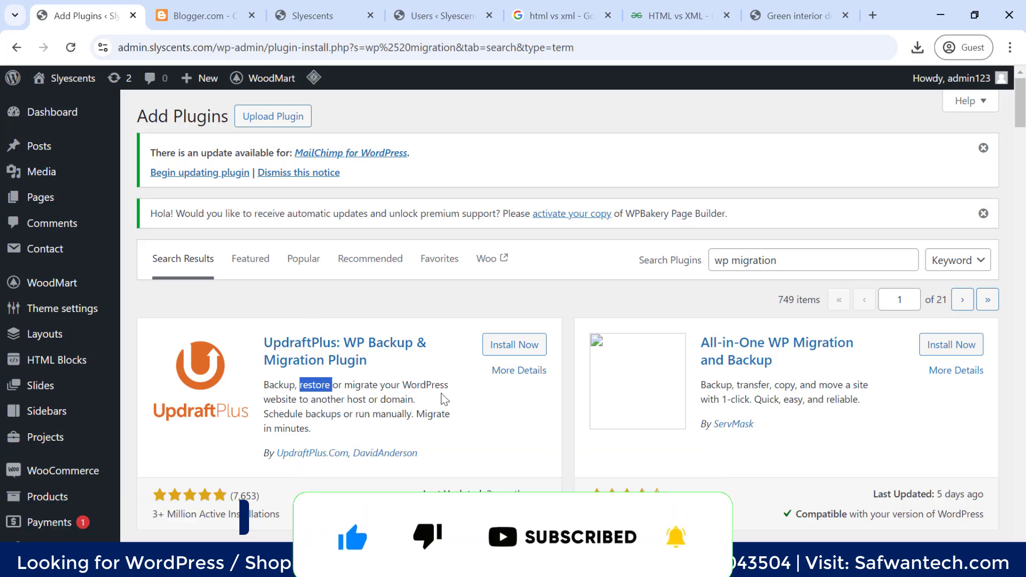
- Browse the migration and backup plugins offered in the search results
scroll(459, 371, "down", 3)
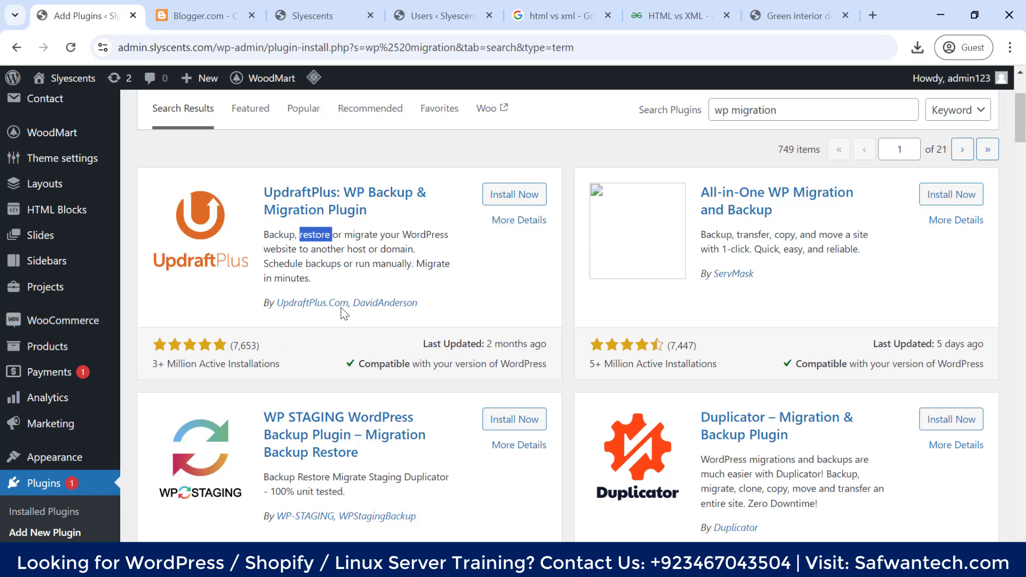
scroll(717, 287, "down", 4)
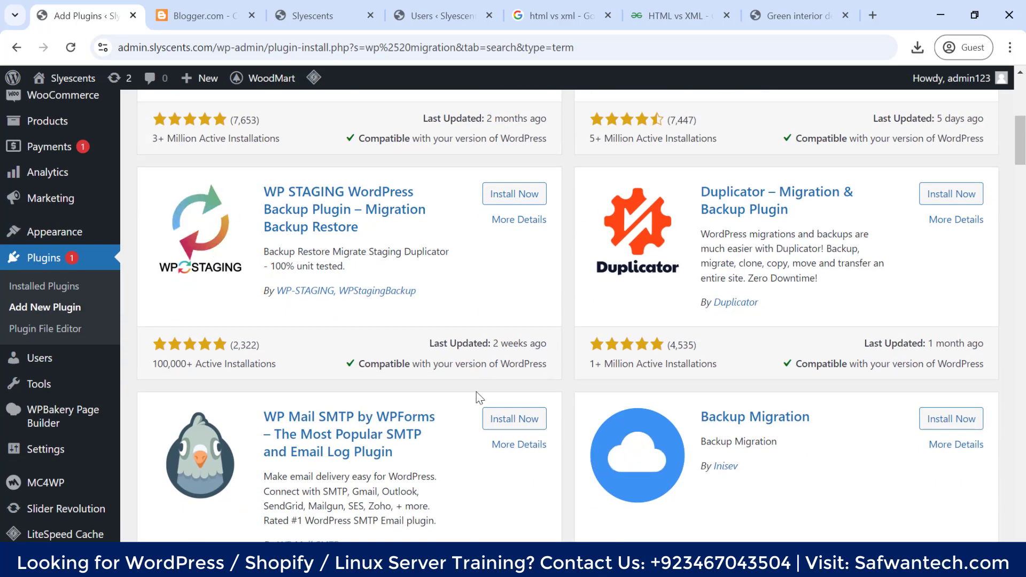
scroll(573, 474, "up", 7)
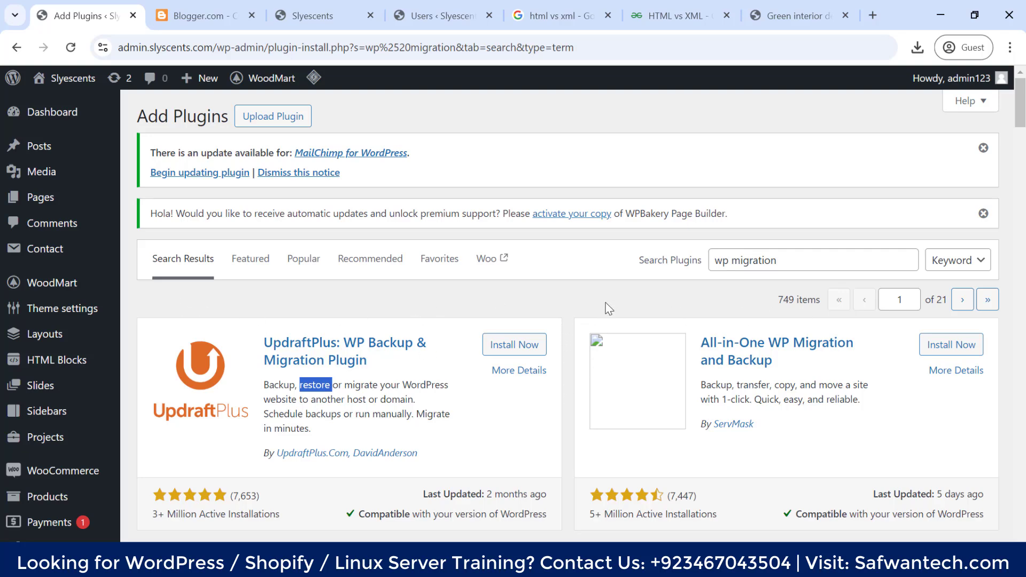
scroll(569, 325, "down", 1)
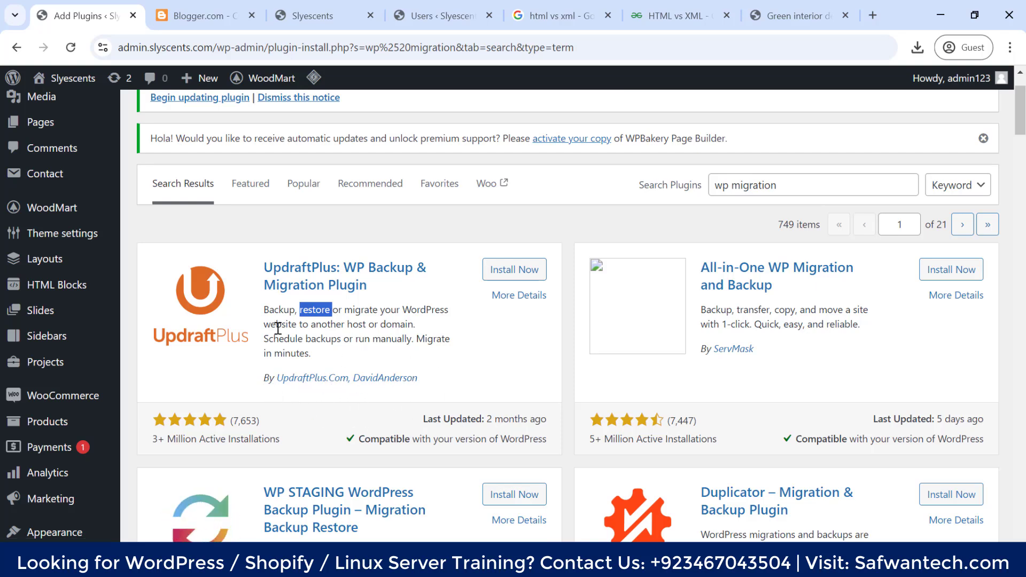
- Examine the part of the UpdraftPlus description about migrating a WordPress website to another host or domain
left_click(350, 326)
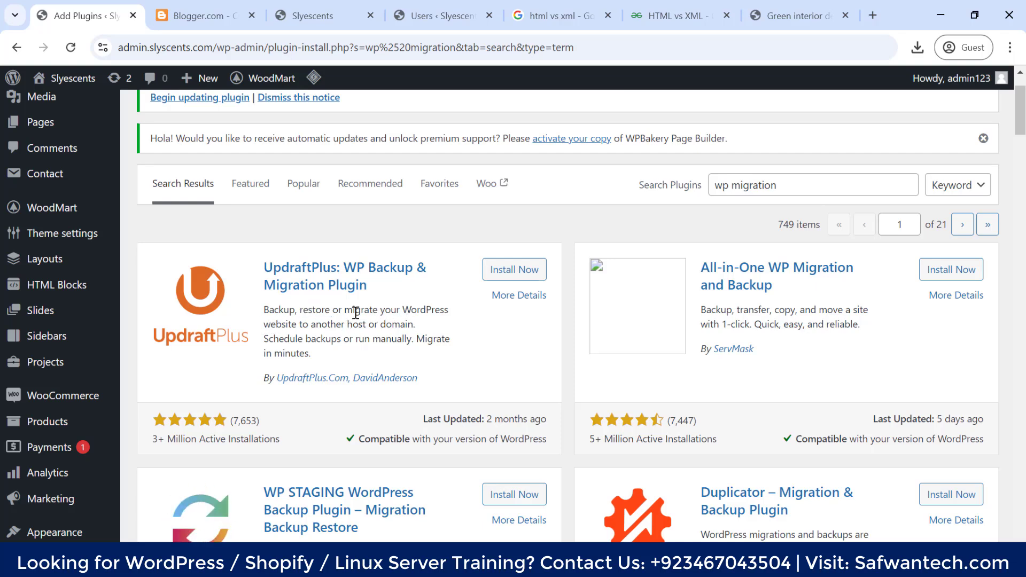
left_click_drag(351, 310, 451, 305)
left_click_drag(263, 327, 418, 329)
left_click(419, 329)
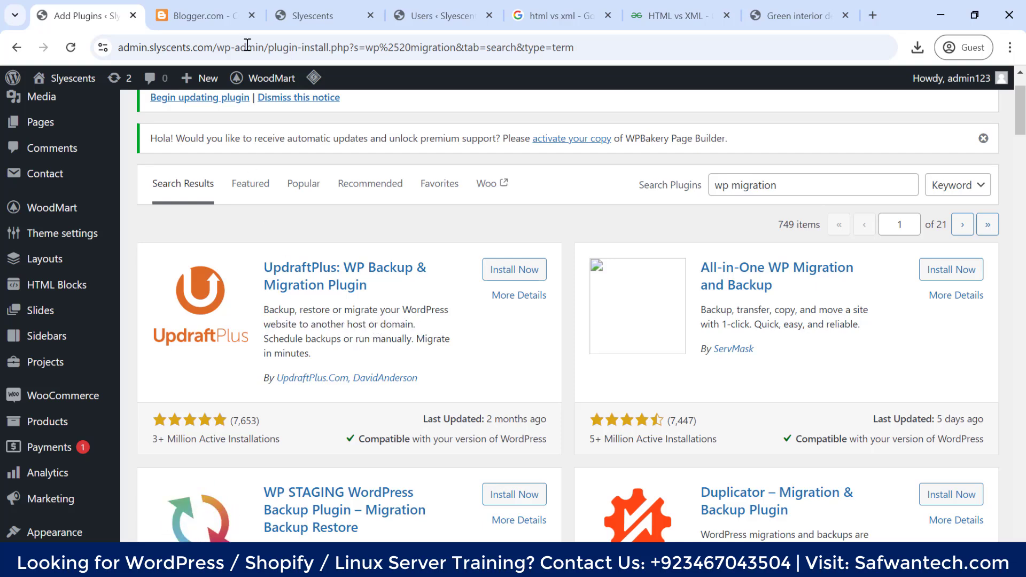
double_click(388, 326)
double_click(377, 327)
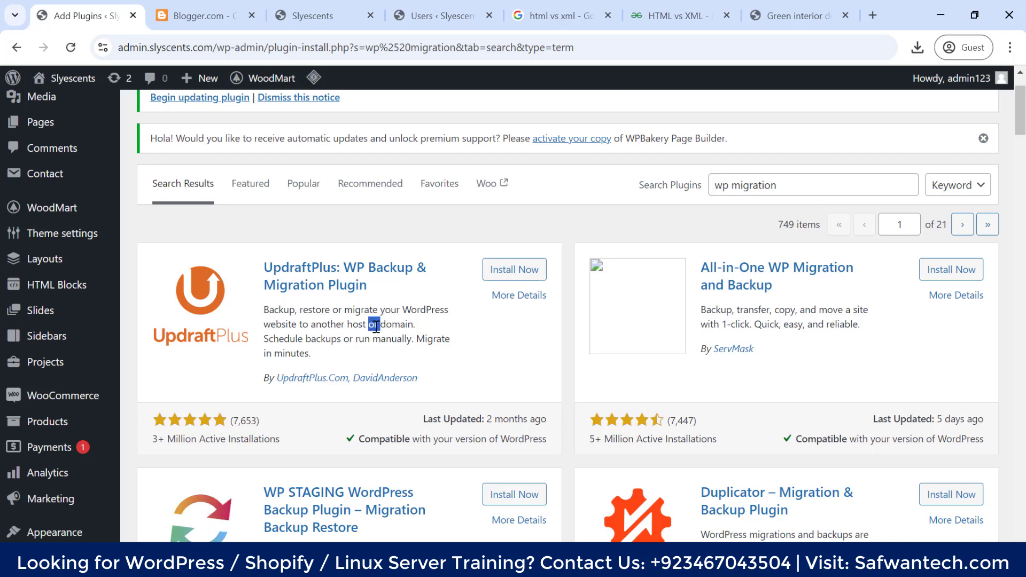
left_click(392, 335)
double_click(392, 326)
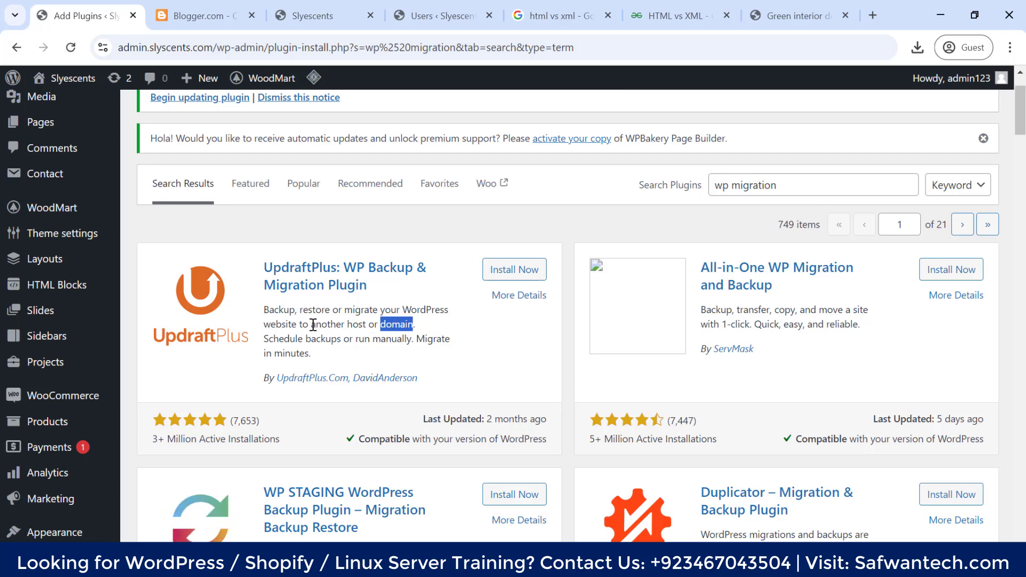
- Install and activate the UpdraftPlus: WP Backup & Migration Plugin
left_click_drag(311, 325, 371, 333)
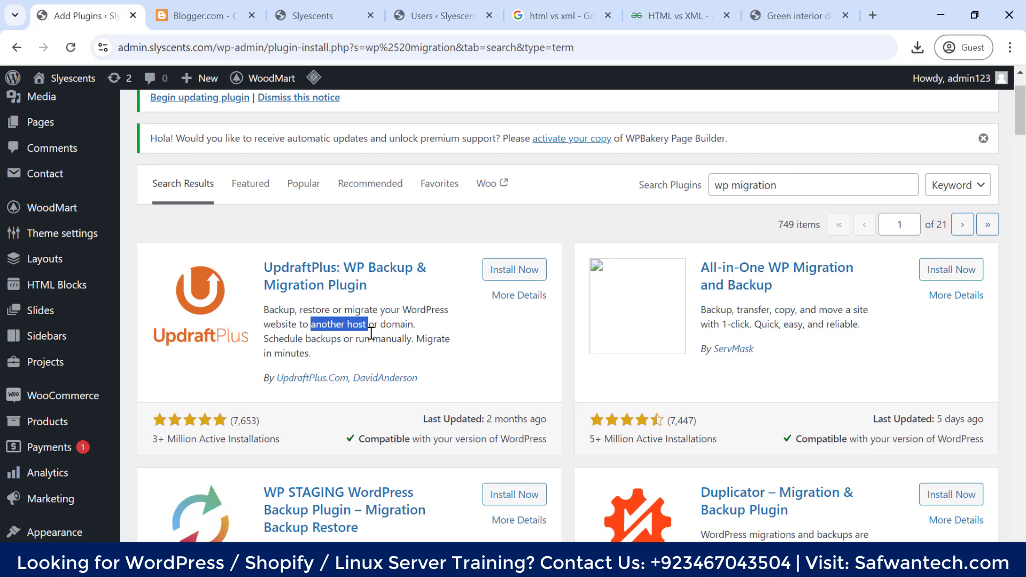
left_click(324, 361)
scroll(481, 332, "up", 2)
left_click(524, 347)
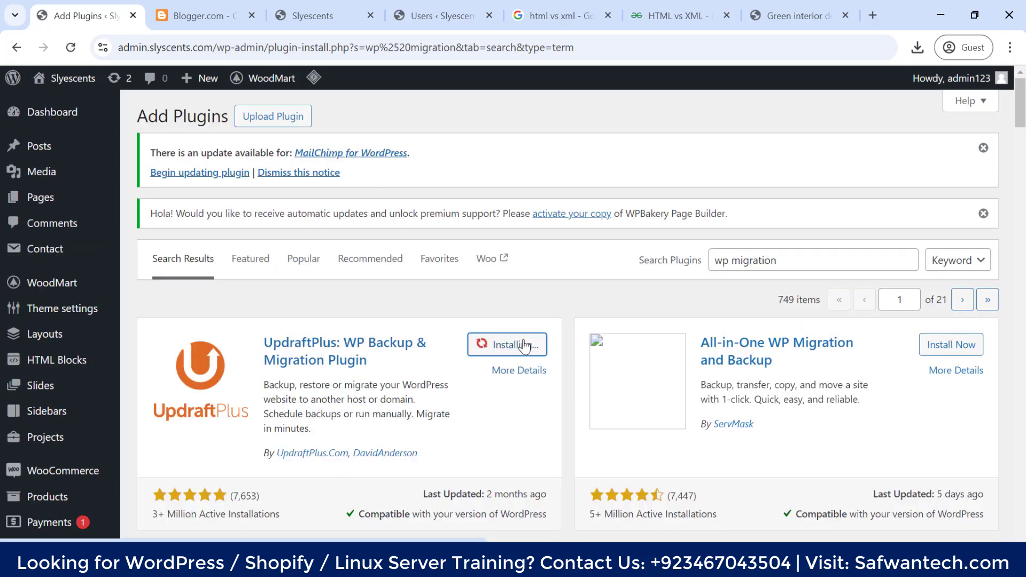
left_click(532, 345)
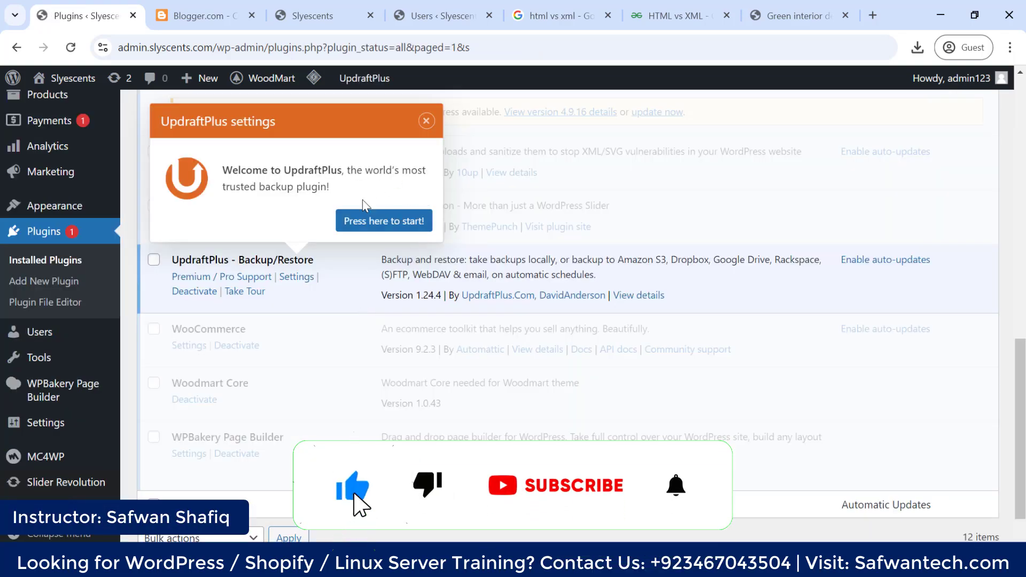
- Open the UpdraftPlus settings page from the welcome prompt, and dismiss the first-backup tour and all notices
left_click(372, 221)
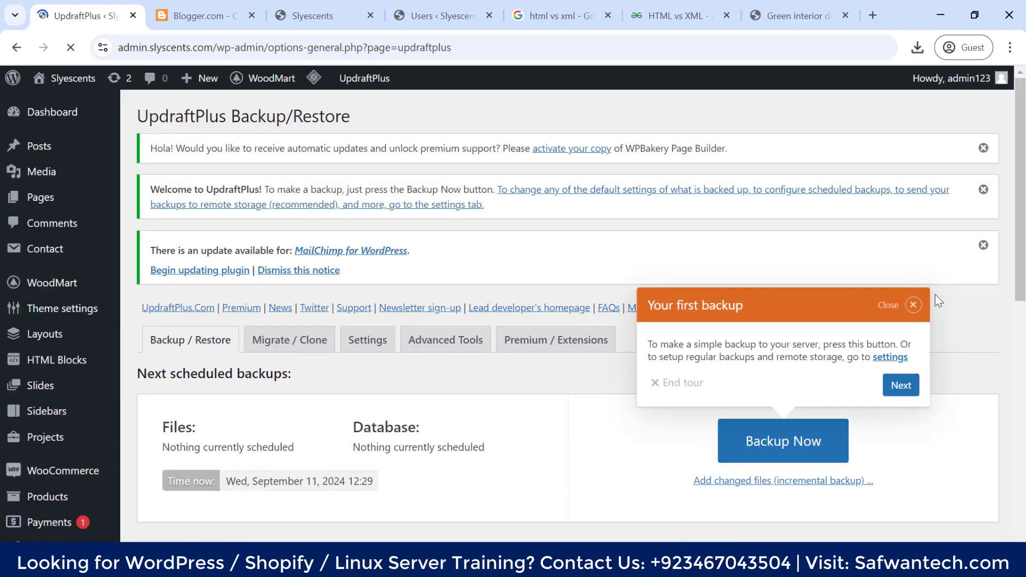
left_click(914, 305)
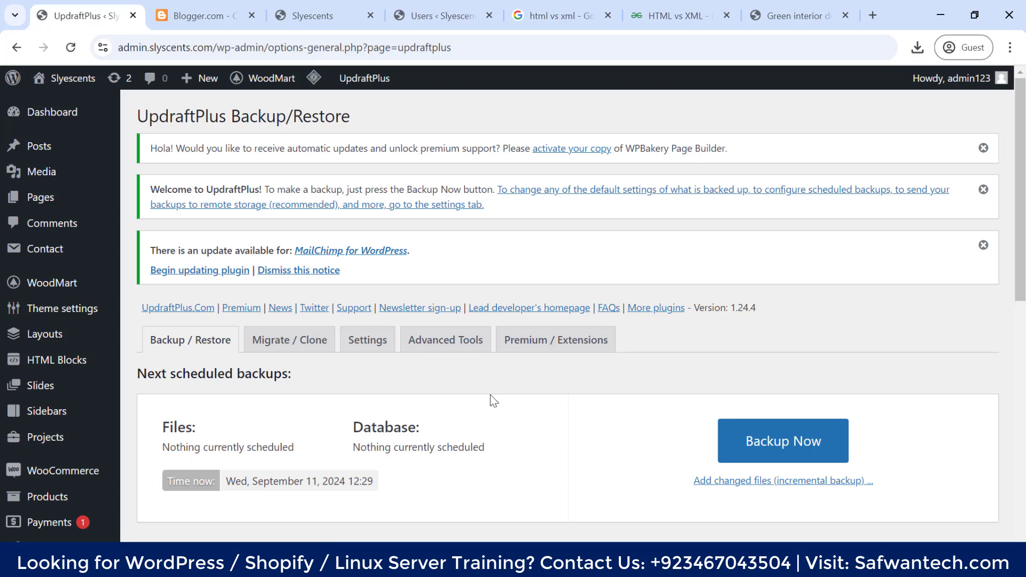
left_click(984, 148)
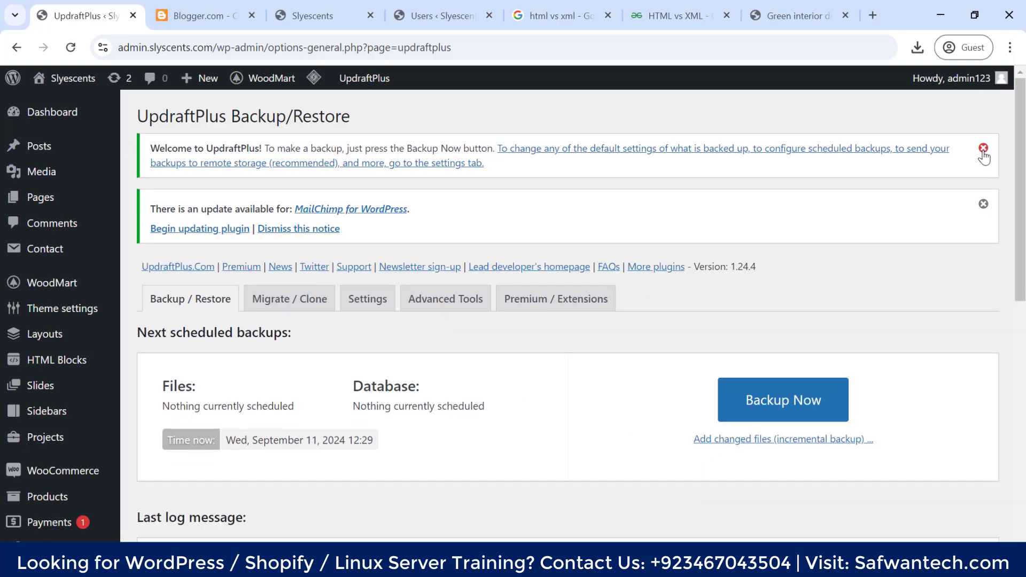
left_click(983, 149)
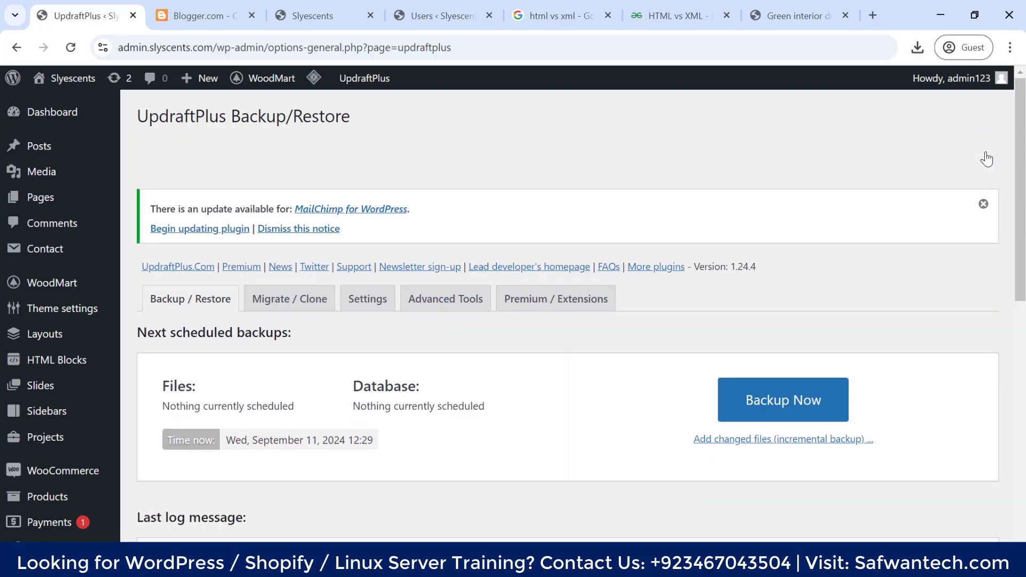
left_click(983, 149)
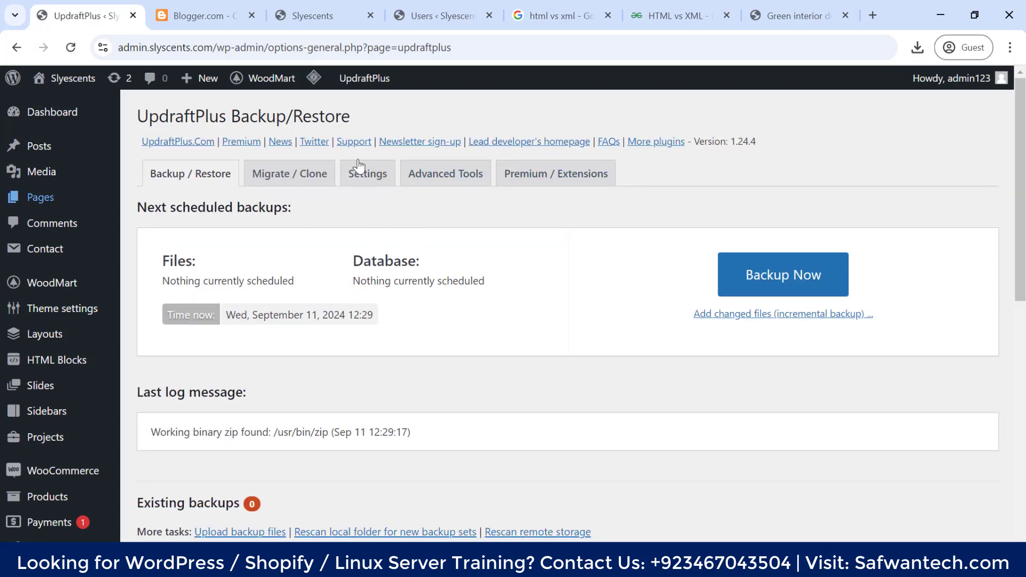
- Look through the UpdraftPlus page heading and its Migrate / Clone, Settings and Advanced Tools sections
left_click_drag(137, 118, 370, 118)
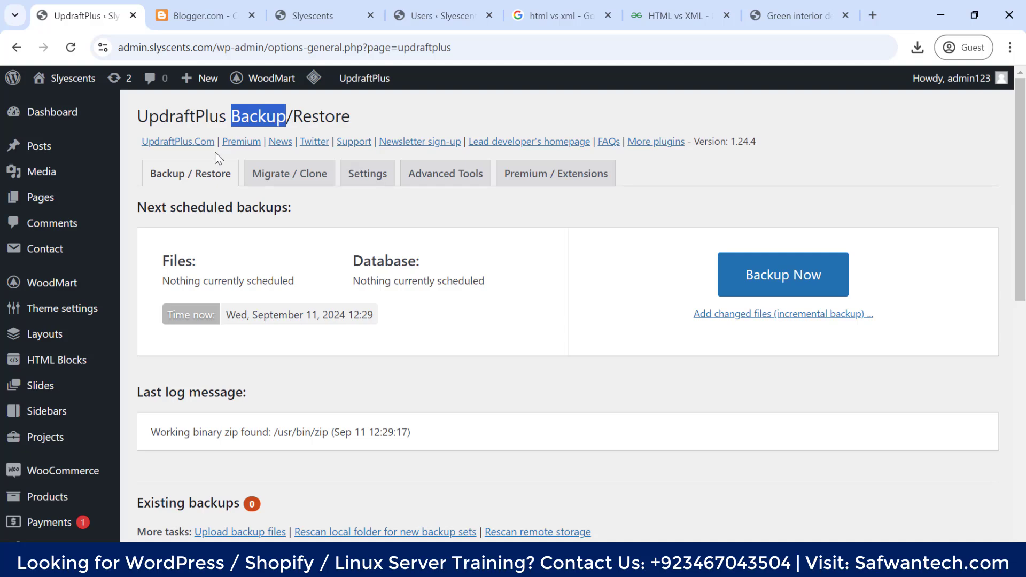
left_click(186, 118)
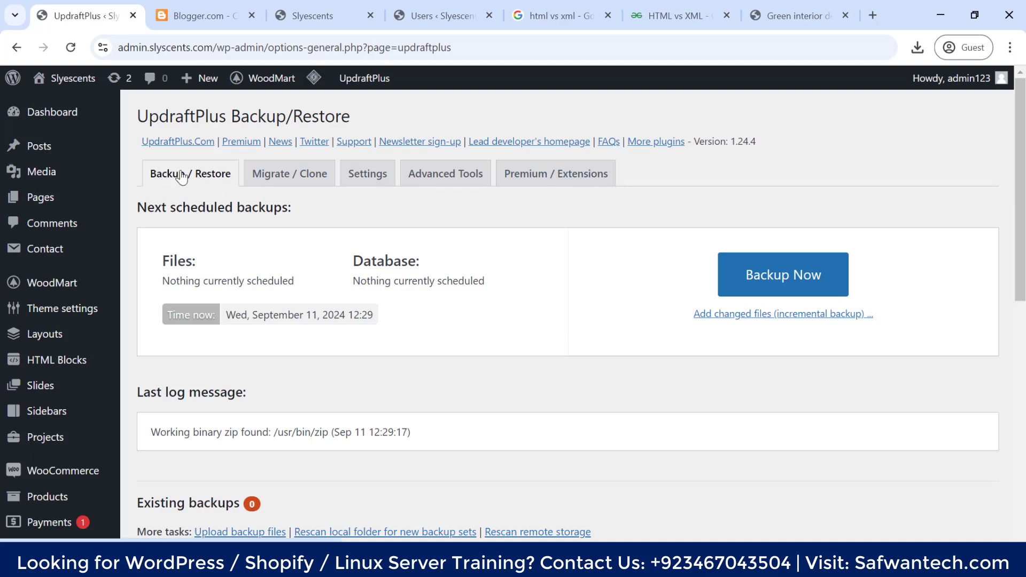
left_click(287, 180)
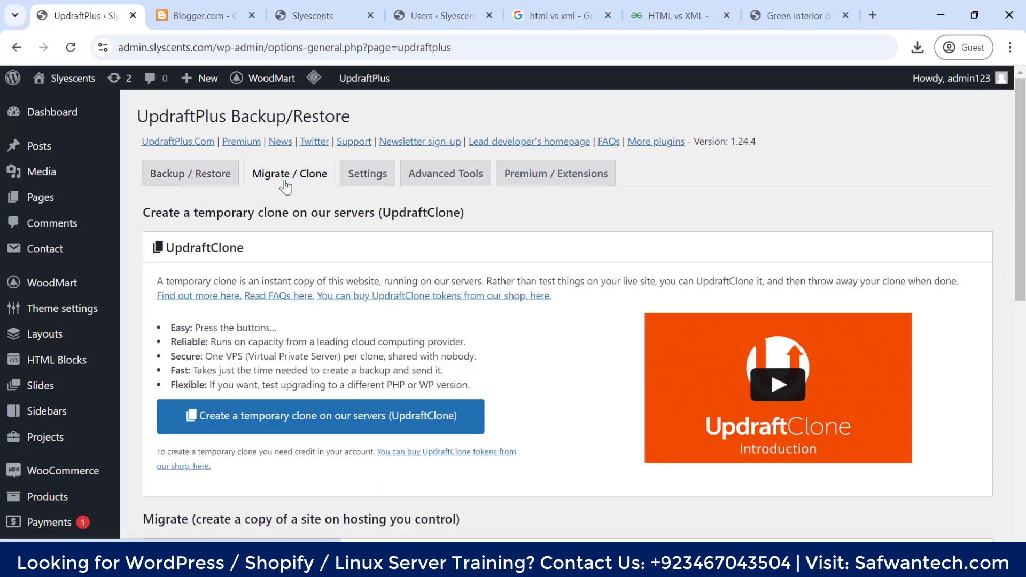
left_click(357, 184)
left_click(451, 174)
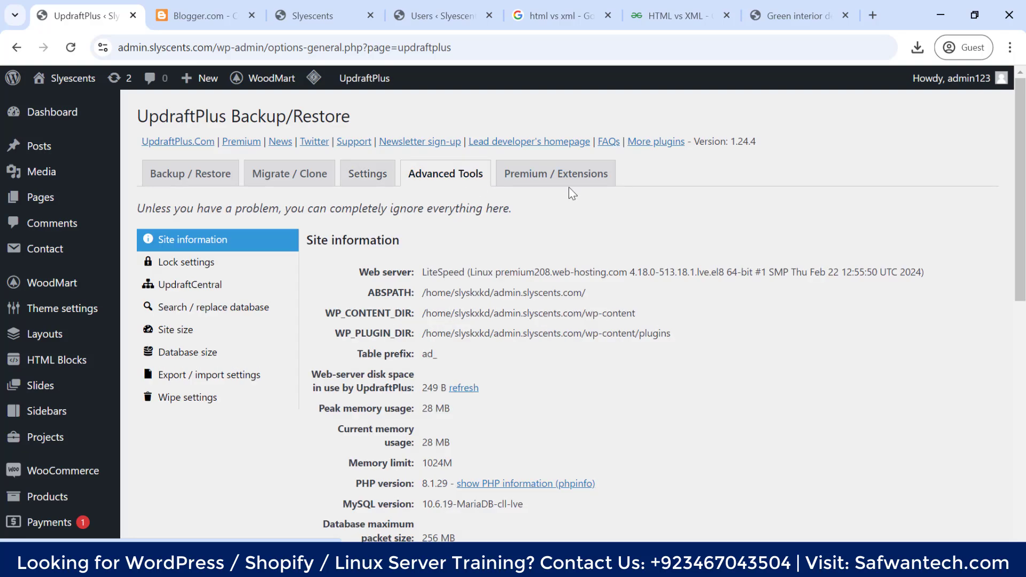
- Examine the UpdraftPlus features comparison between the Free and Premium versions, including cloning and migration
left_click(569, 184)
scroll(534, 178, "down", 3)
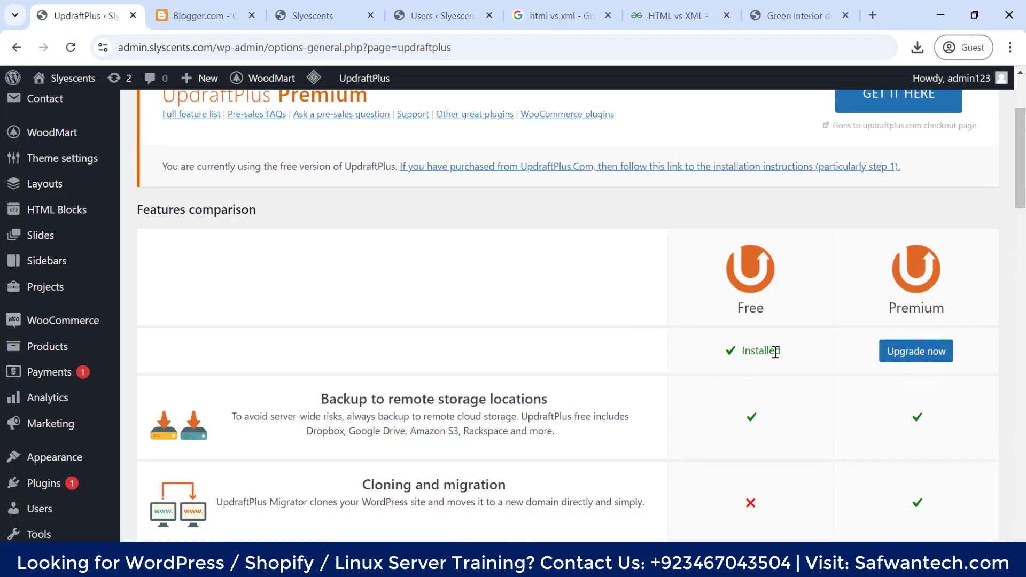
scroll(775, 352, "down", 2)
scroll(716, 273, "down", 5)
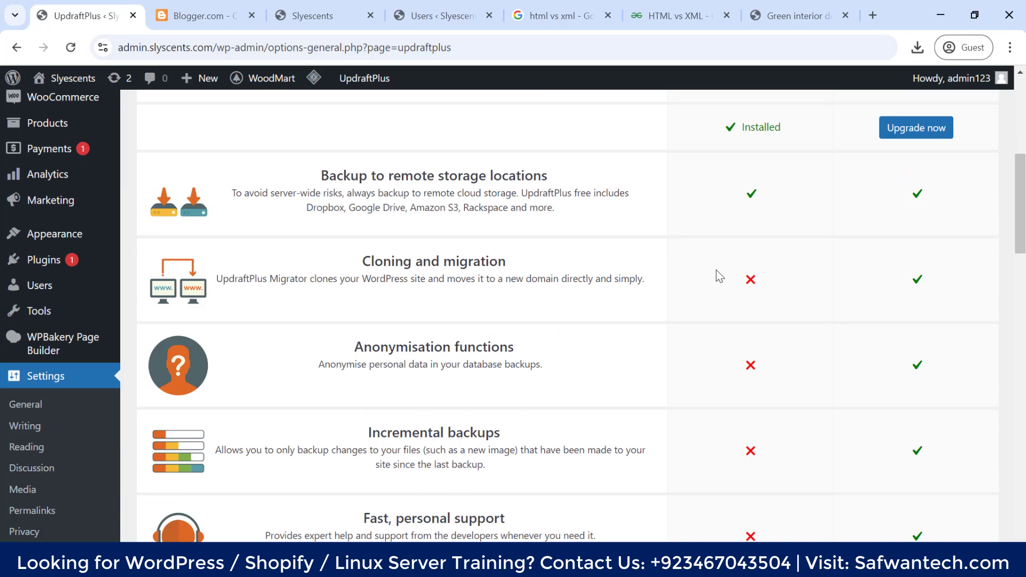
scroll(730, 370, "up", 1)
scroll(710, 341, "up", 1)
scroll(669, 261, "down", 4)
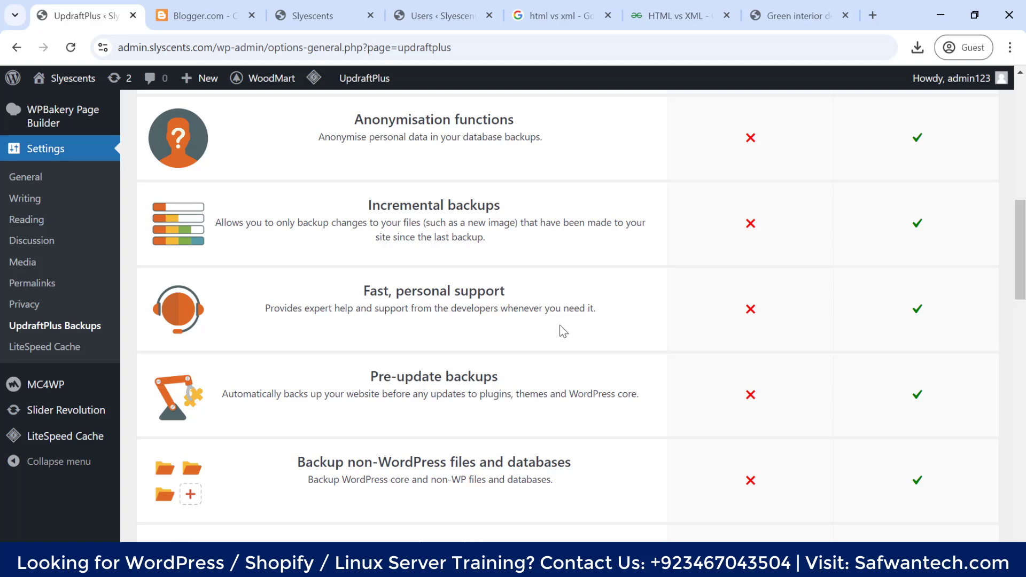
scroll(928, 261, "up", 7)
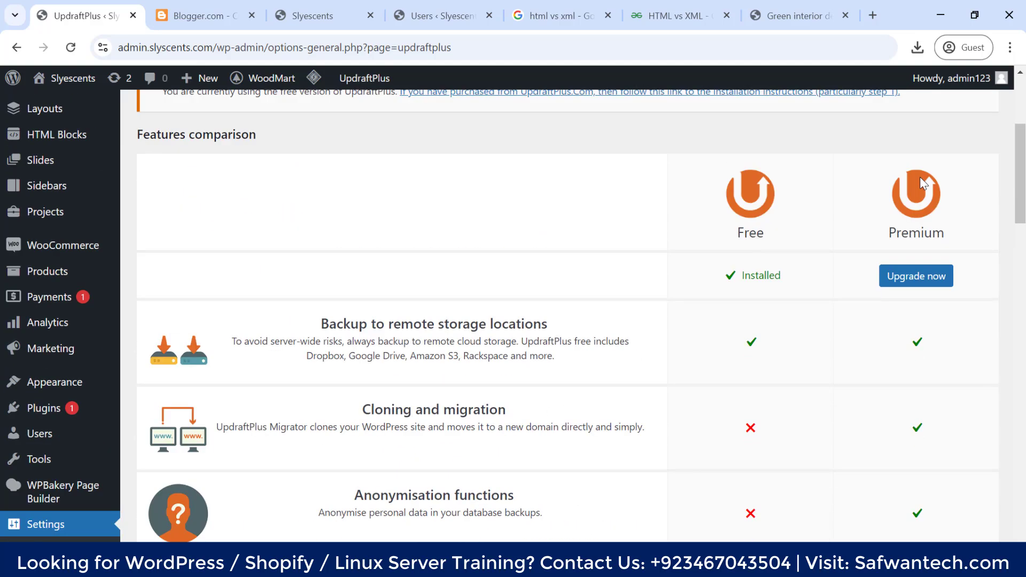
scroll(613, 326, "up", 4)
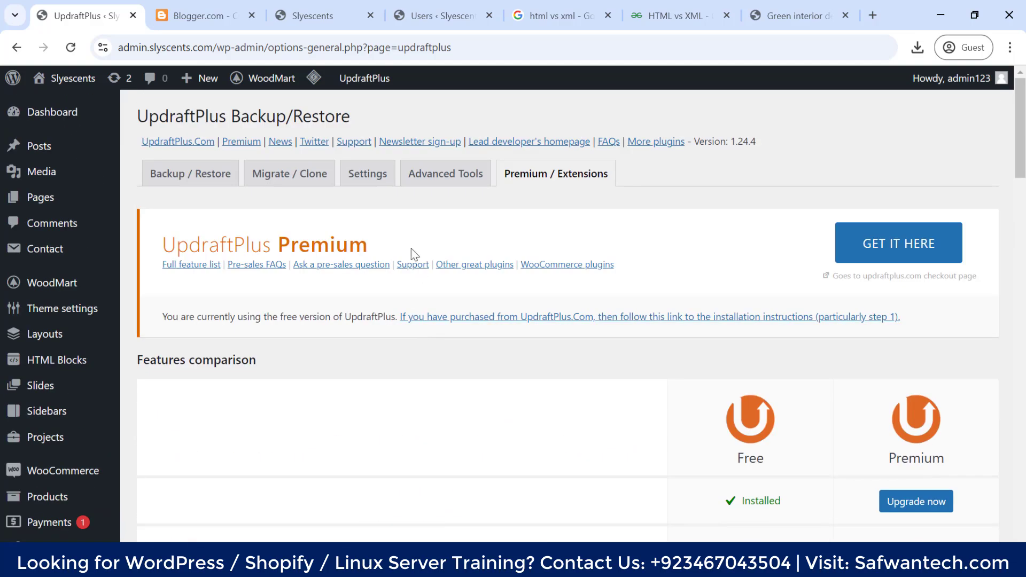
- Return to the Backup / Restore section and check the next scheduled backups for files and database
left_click(213, 184)
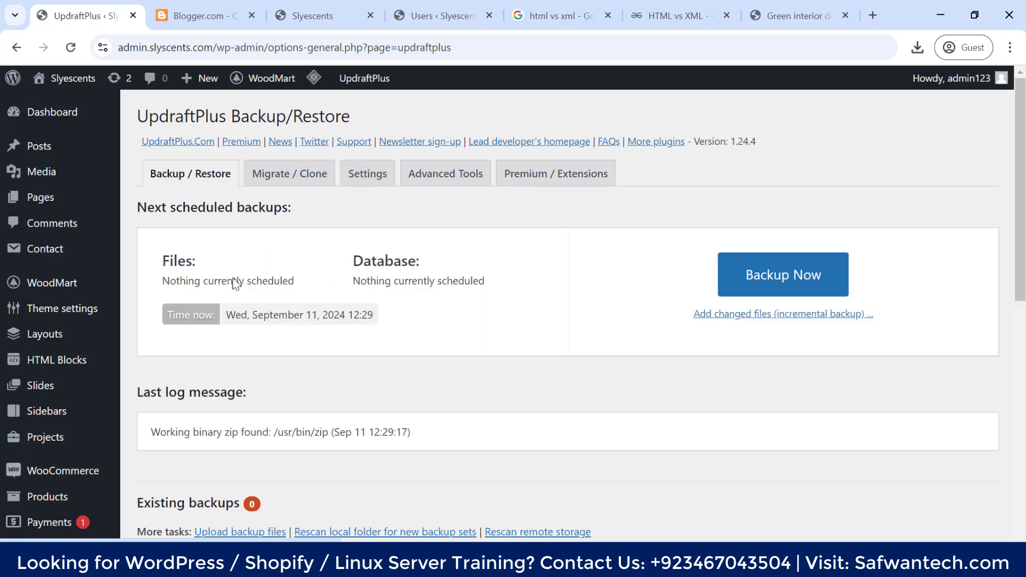
scroll(338, 305, "down", 3)
scroll(988, 149, "up", 3)
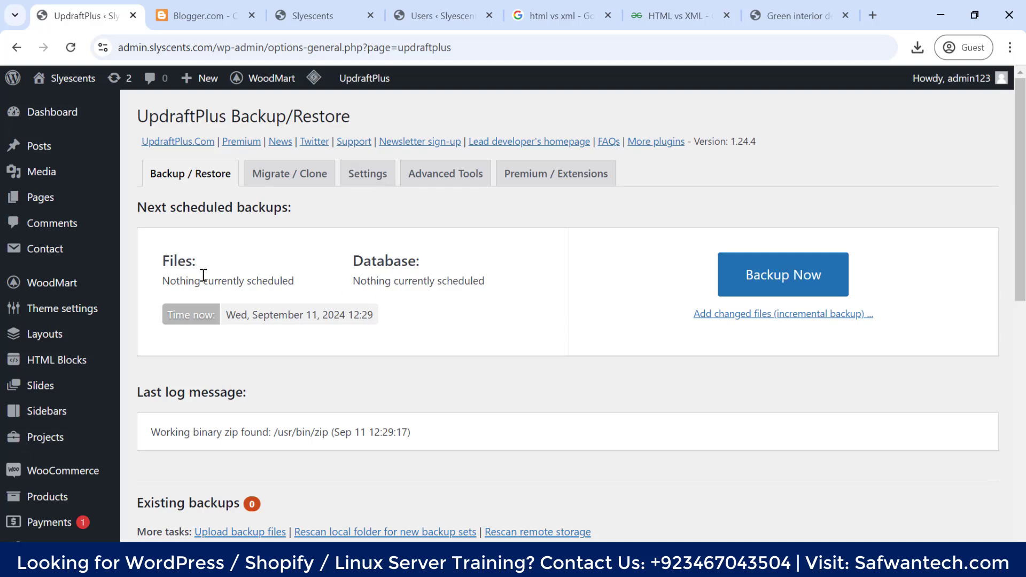
left_click_drag(154, 281, 264, 282)
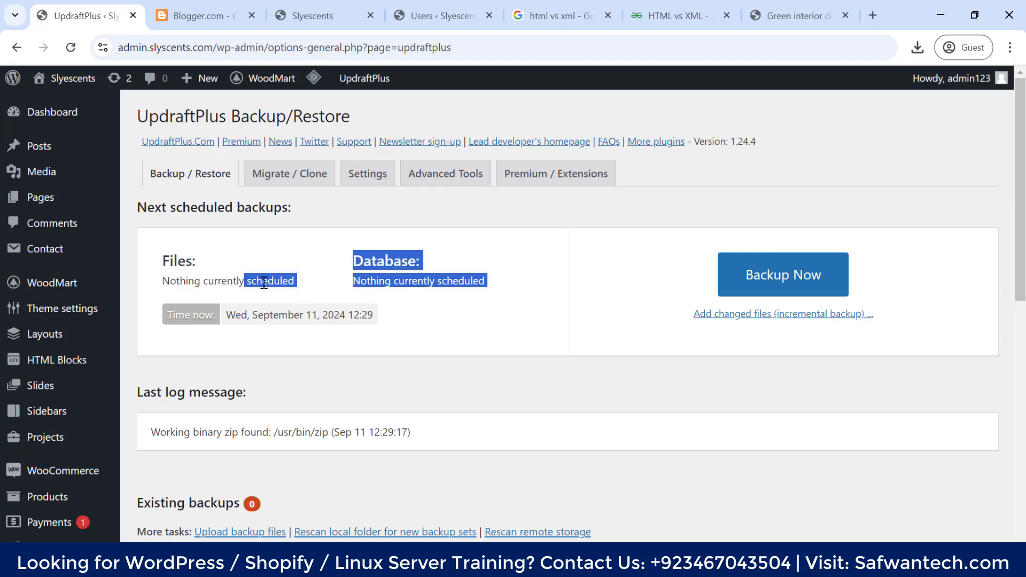
left_click(406, 281)
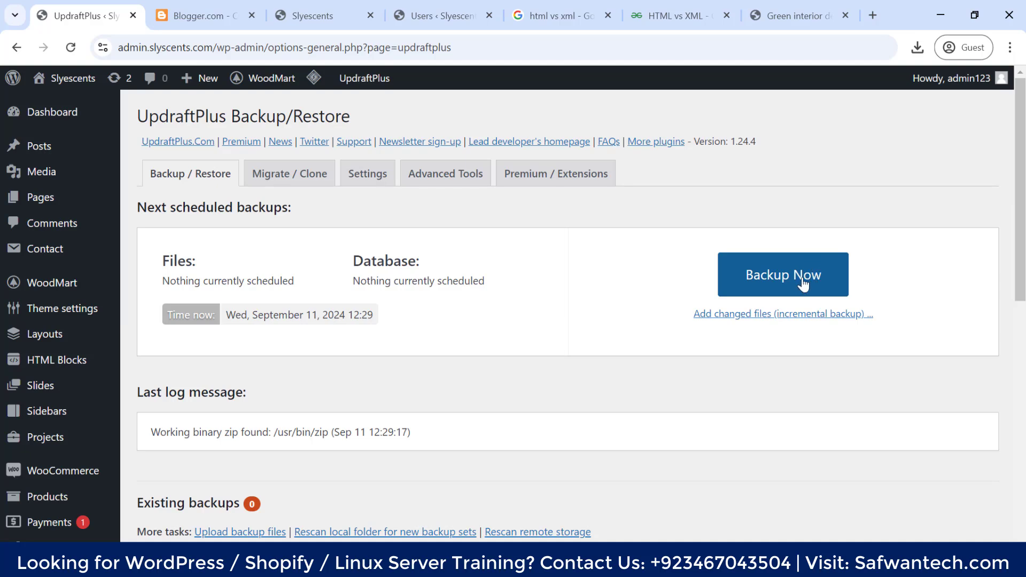
- Examine the existing backups section and its instructions for uploading or restoring a backup
scroll(486, 374, "down", 3)
mouse_move(115, 350)
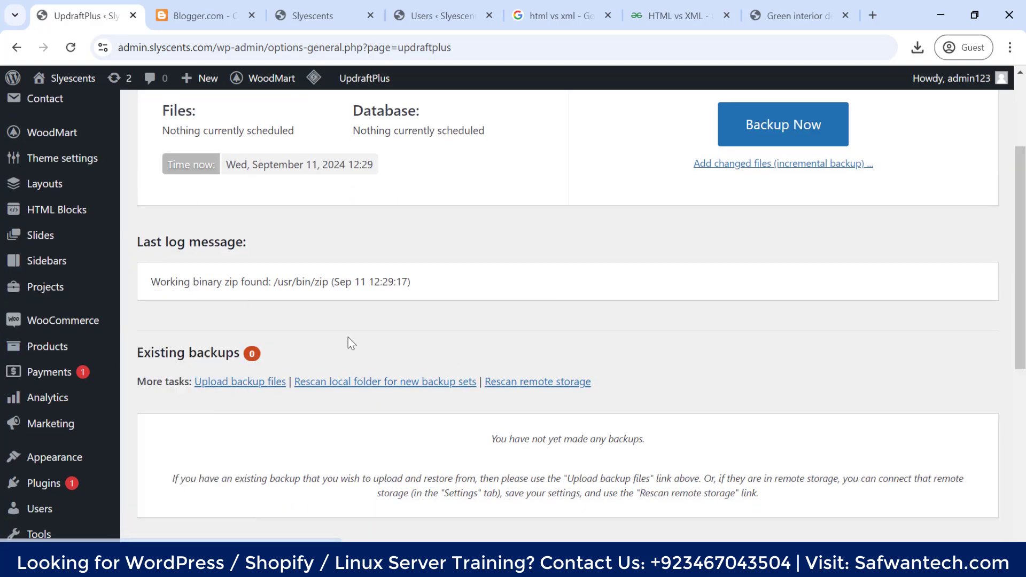
scroll(348, 337, "down", 3)
left_click_drag(132, 208, 243, 203)
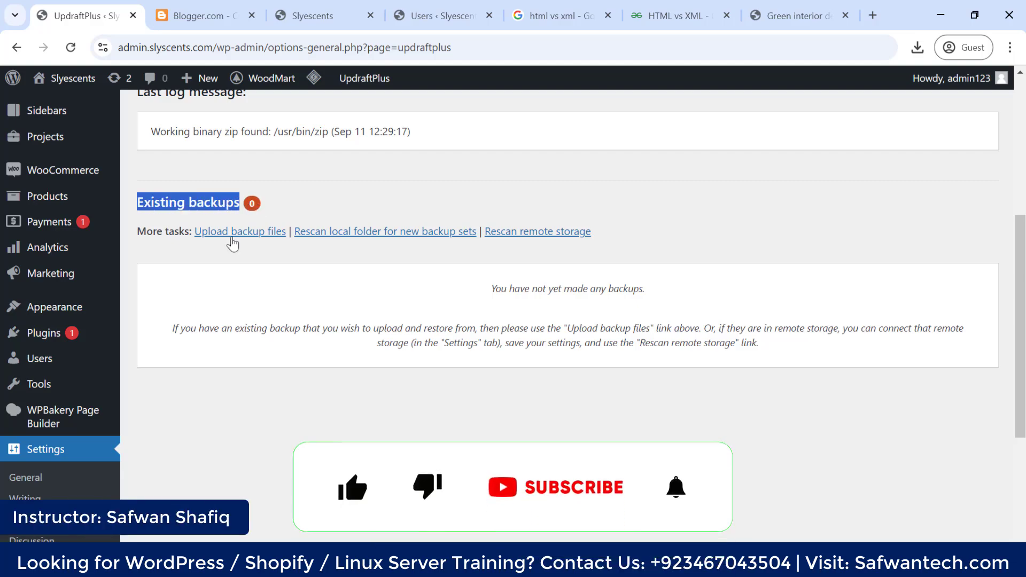
left_click_drag(486, 296, 648, 300)
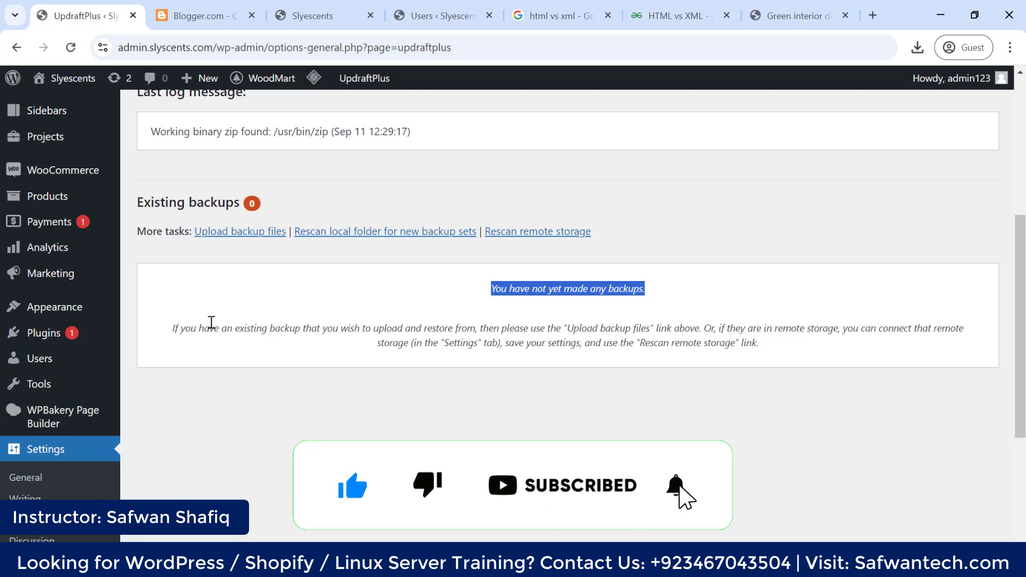
left_click(241, 325)
left_click_drag(172, 327, 772, 350)
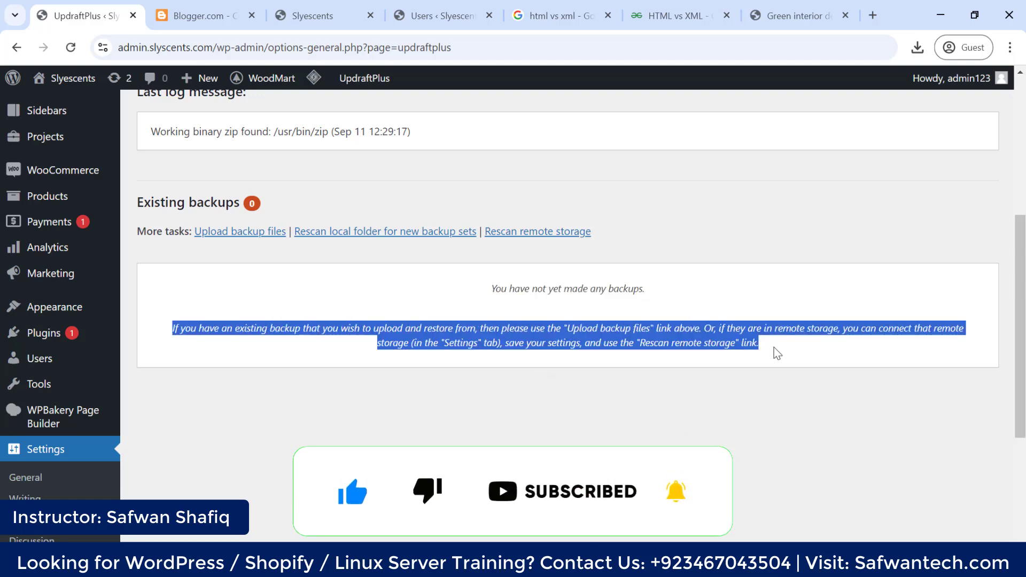
left_click_drag(452, 288, 813, 369)
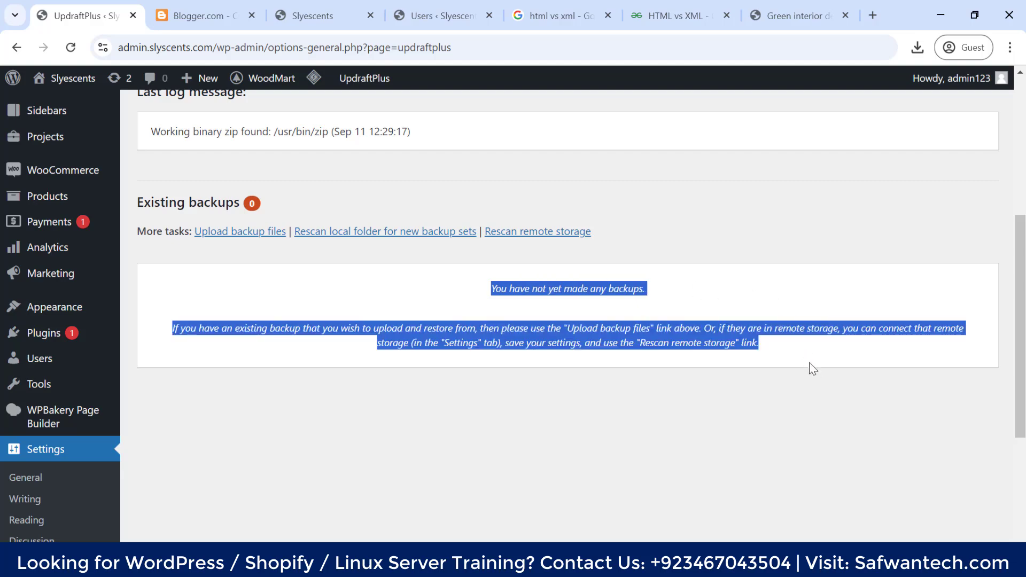
left_click(589, 326)
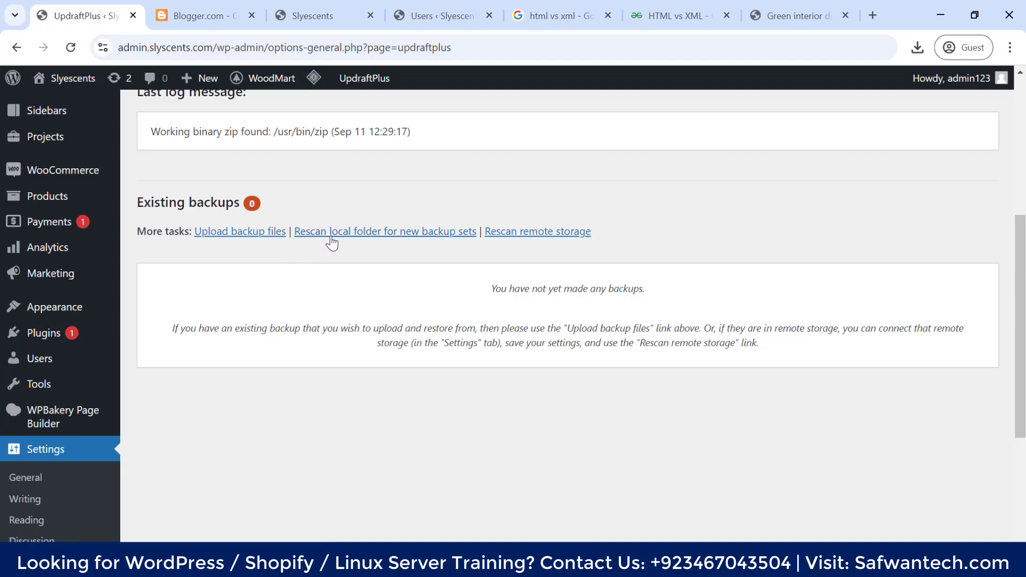
- Start a new UpdraftPlus backup that includes both the database and the files, and check its progress
scroll(592, 231, "up", 1)
scroll(604, 283, "up", 1)
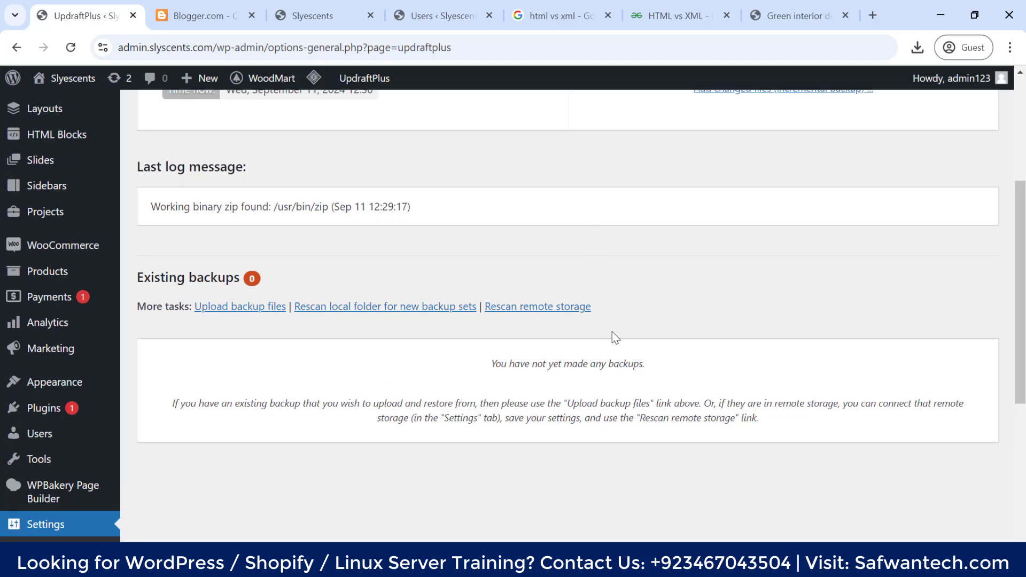
scroll(570, 346, "up", 5)
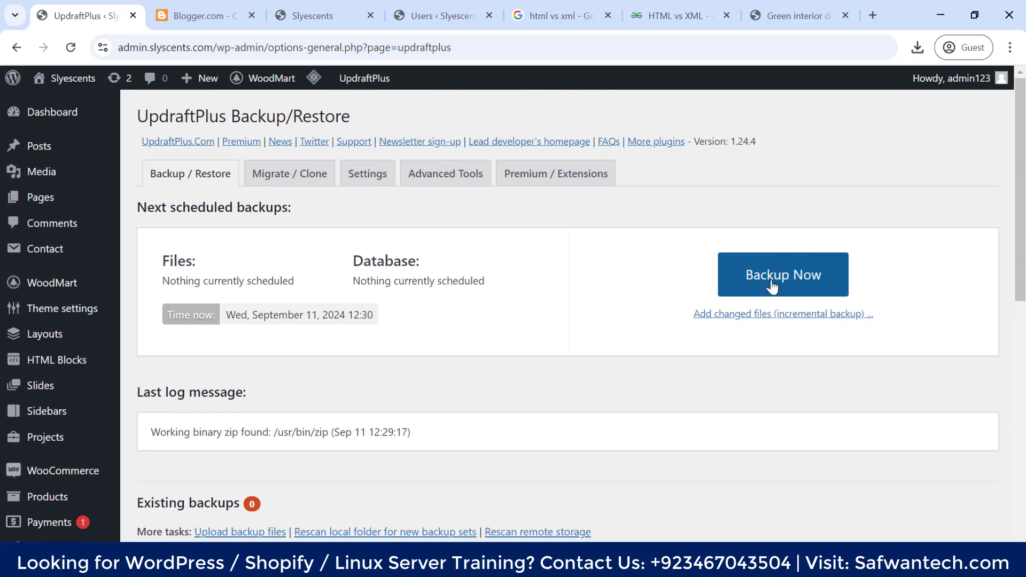
left_click(772, 288)
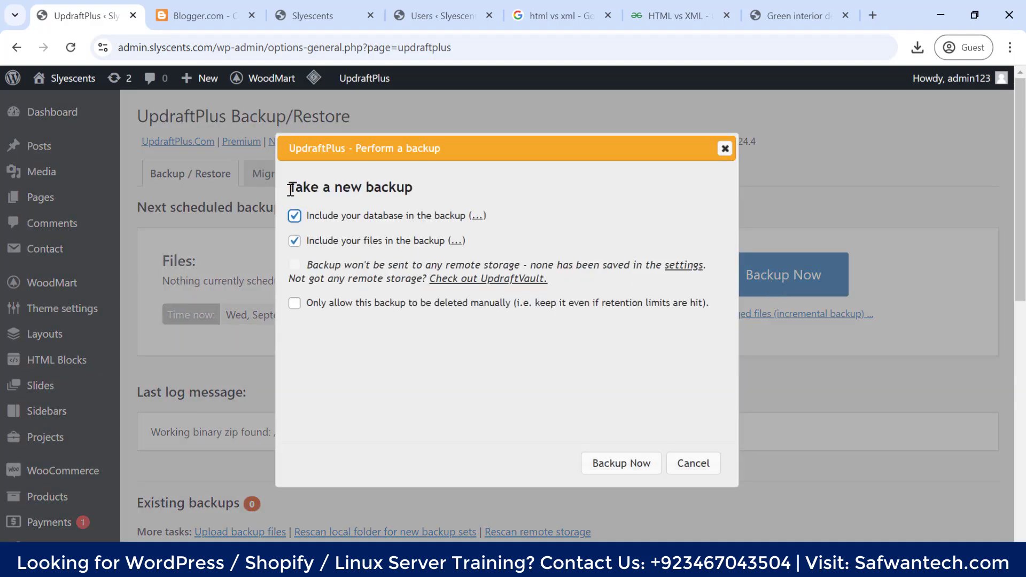
left_click_drag(290, 189, 427, 192)
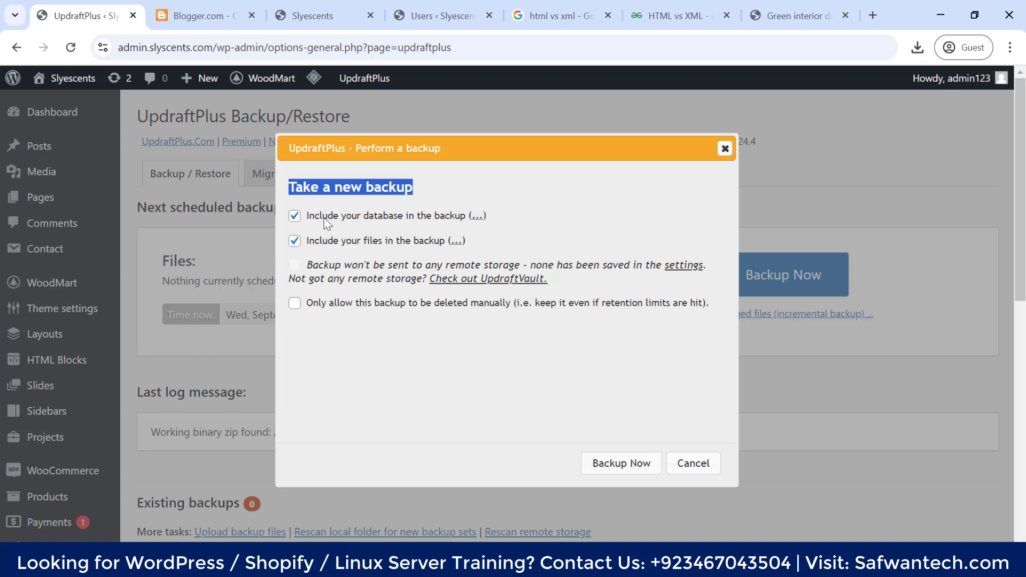
left_click(295, 217)
double_click(368, 216)
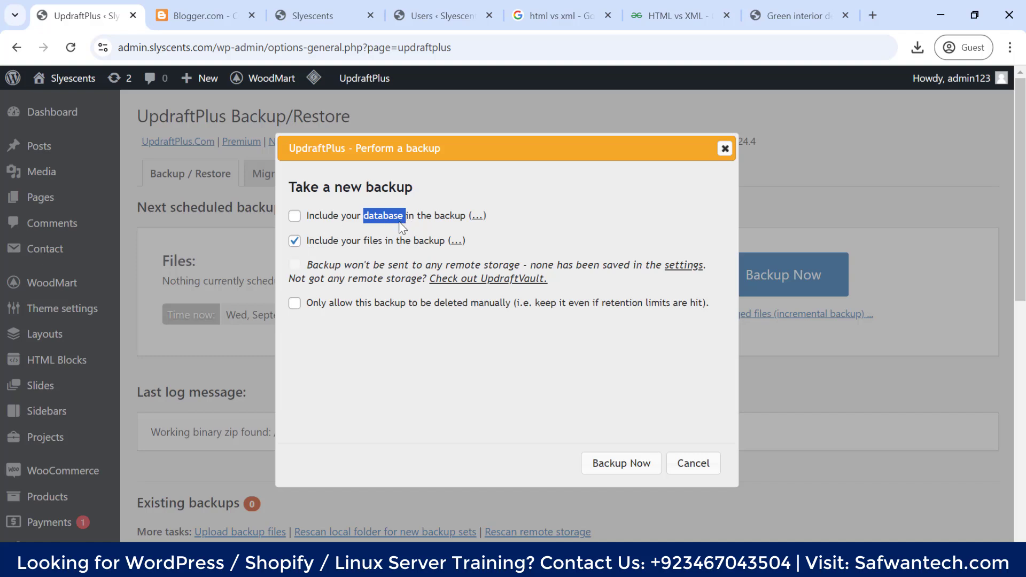
left_click(295, 216)
left_click(313, 241)
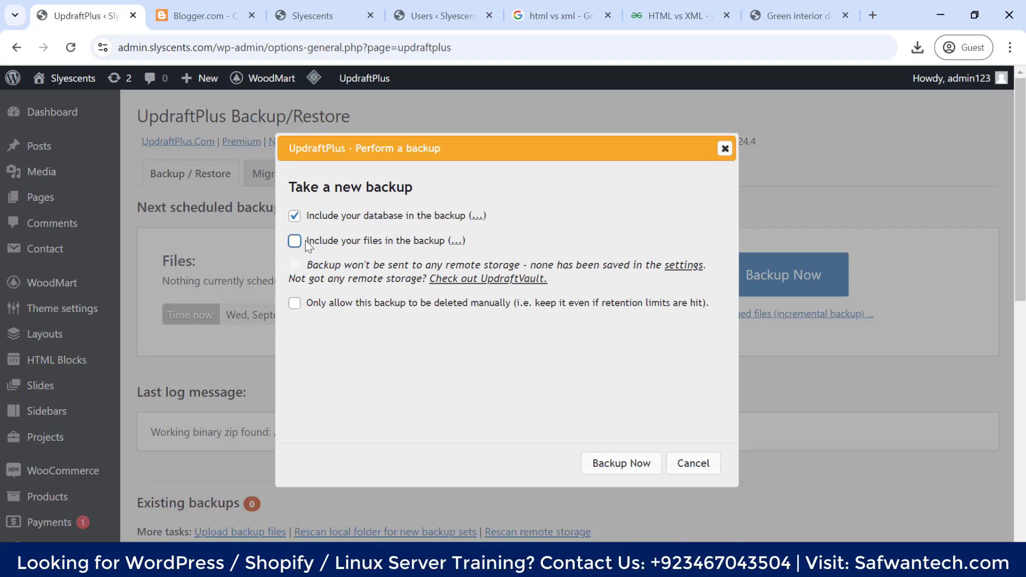
left_click(294, 241)
left_click(635, 463)
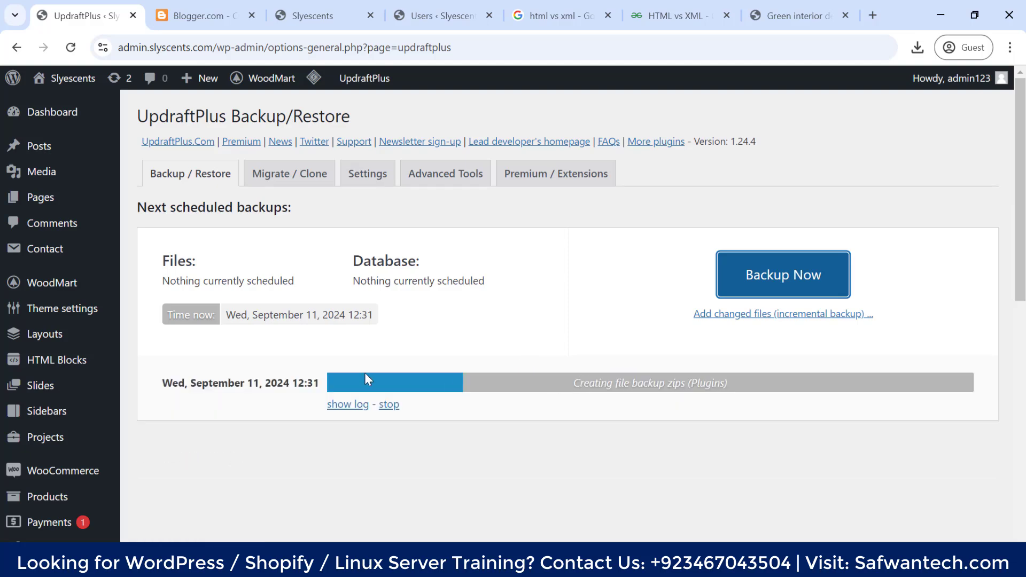
scroll(587, 393, "down", 3)
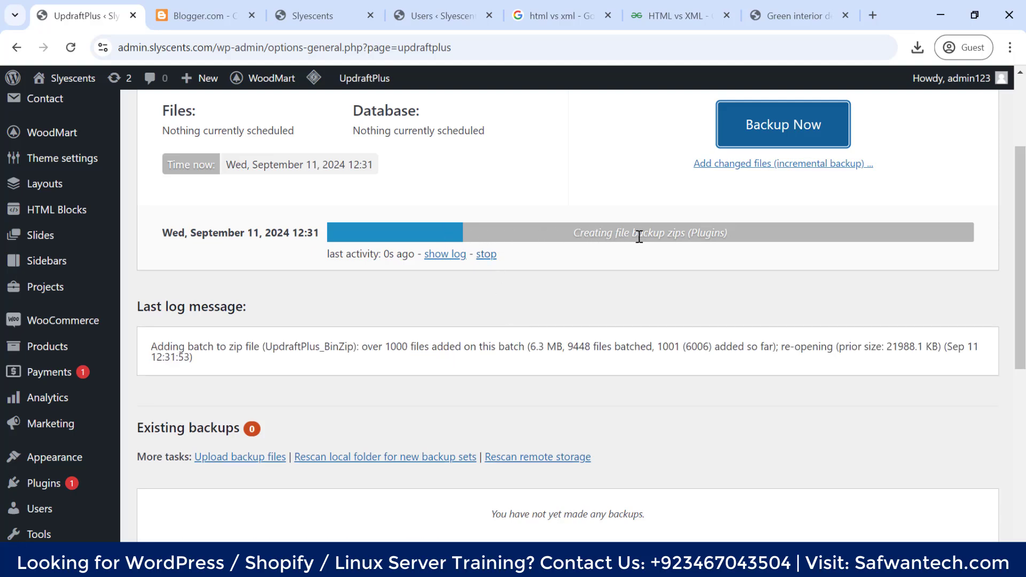
- Follow the running backup until it finishes, dismiss the completion notice and show the existing backups list
scroll(651, 331, "down", 4)
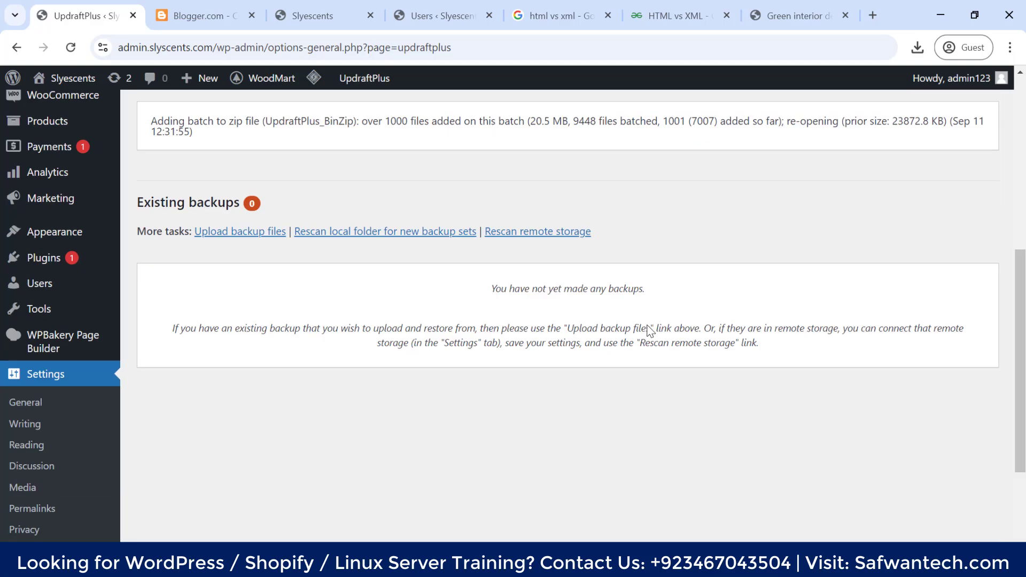
scroll(647, 325, "up", 3)
scroll(640, 320, "up", 3)
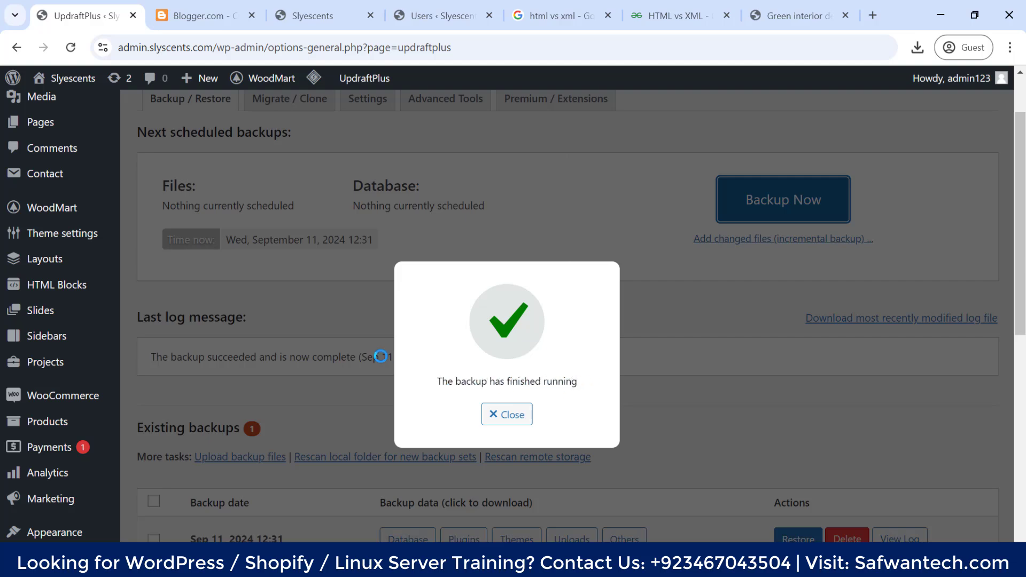
key("Escape")
scroll(571, 405, "down", 2)
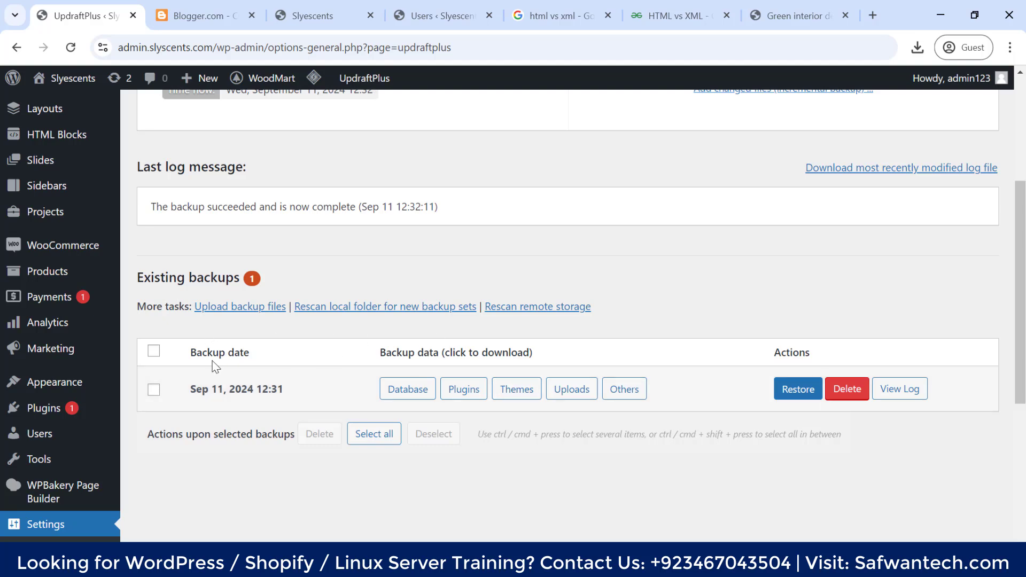
- Examine the backup date column and the date of the backup in the existing backups list
left_click_drag(190, 352, 257, 351)
left_click(321, 365)
left_click_drag(213, 389, 298, 395)
left_click(298, 395)
left_click_drag(224, 385, 193, 396)
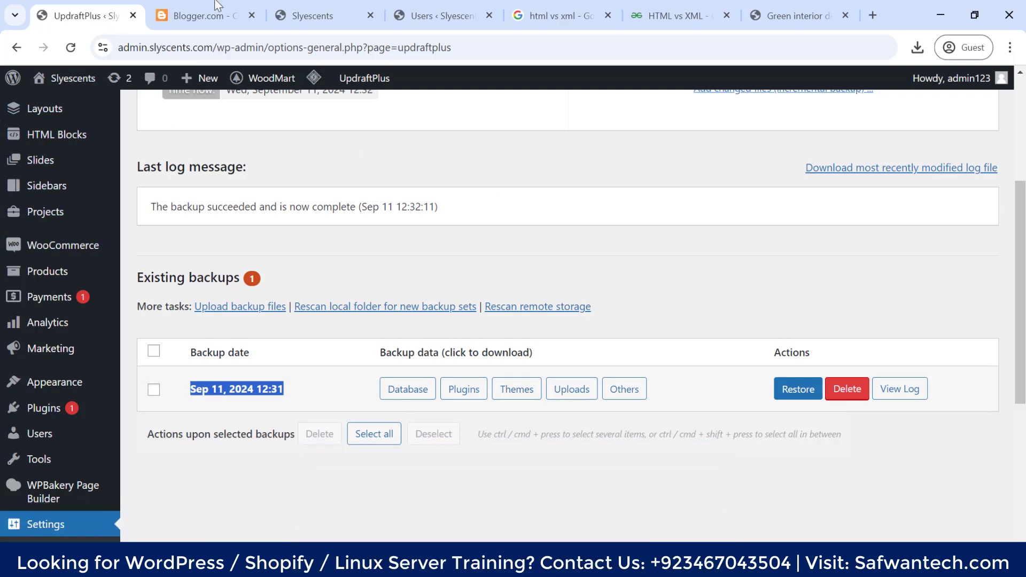
- Compare the Slyescents storefront with the backup entry in UpdraftPlus, and end on the existing backups list
left_click(307, 7)
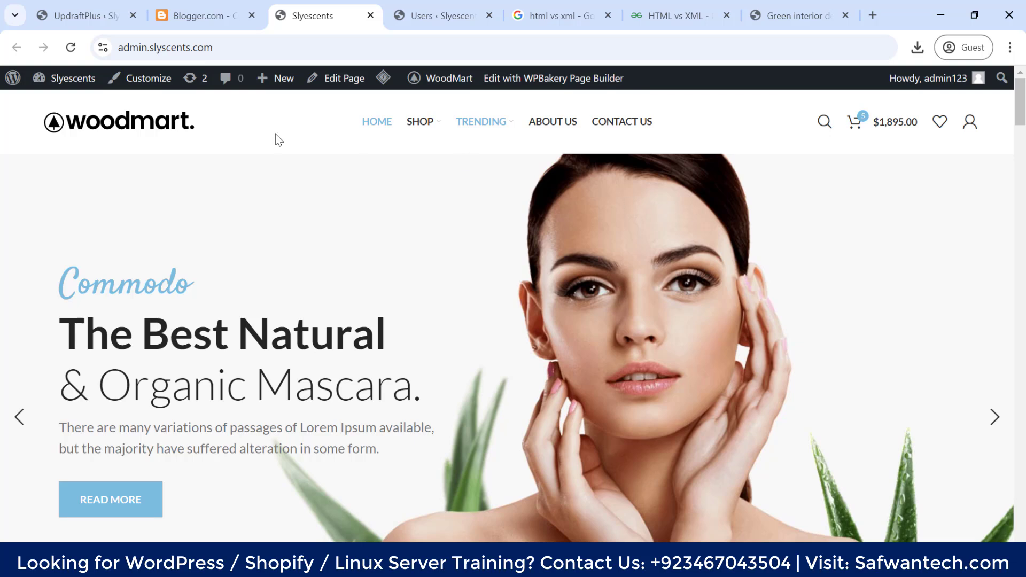
left_click(65, 8)
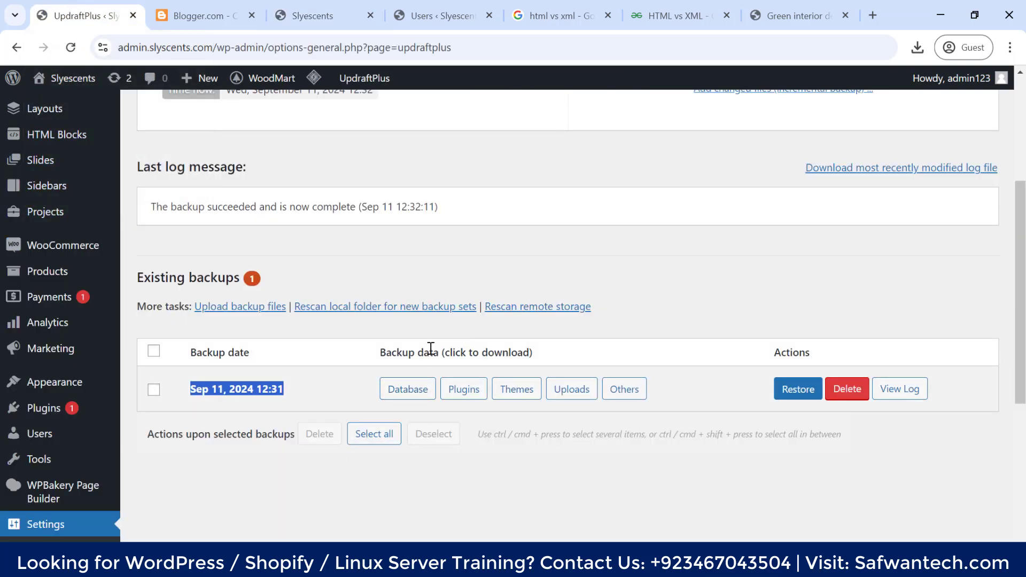
left_click(307, 15)
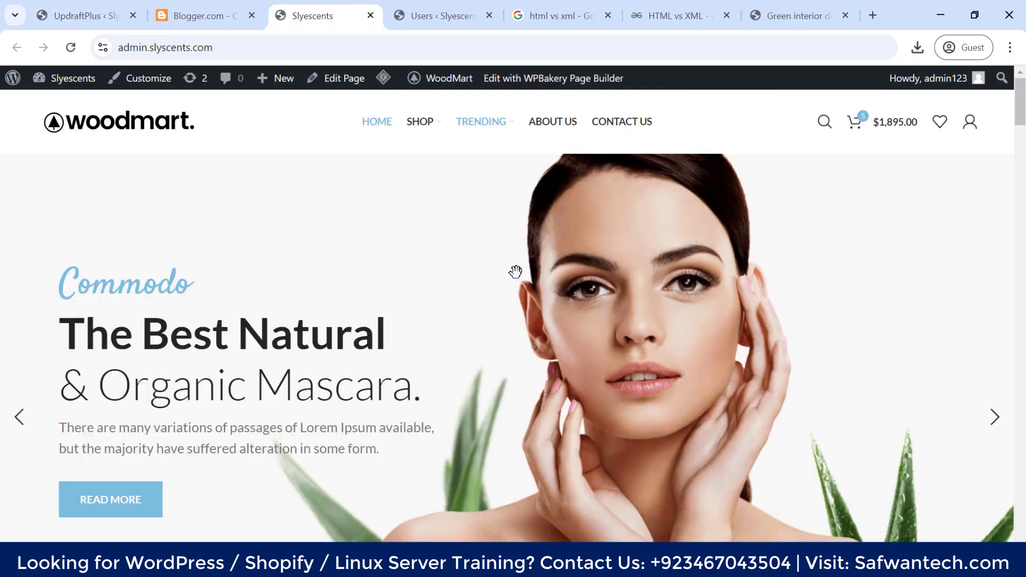
left_click(107, 11)
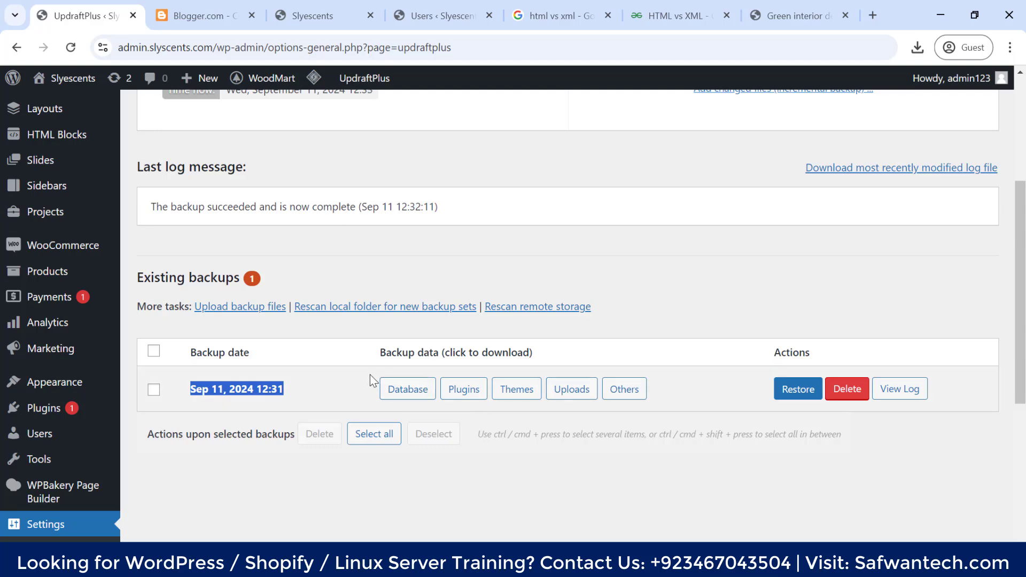
left_click(320, 16)
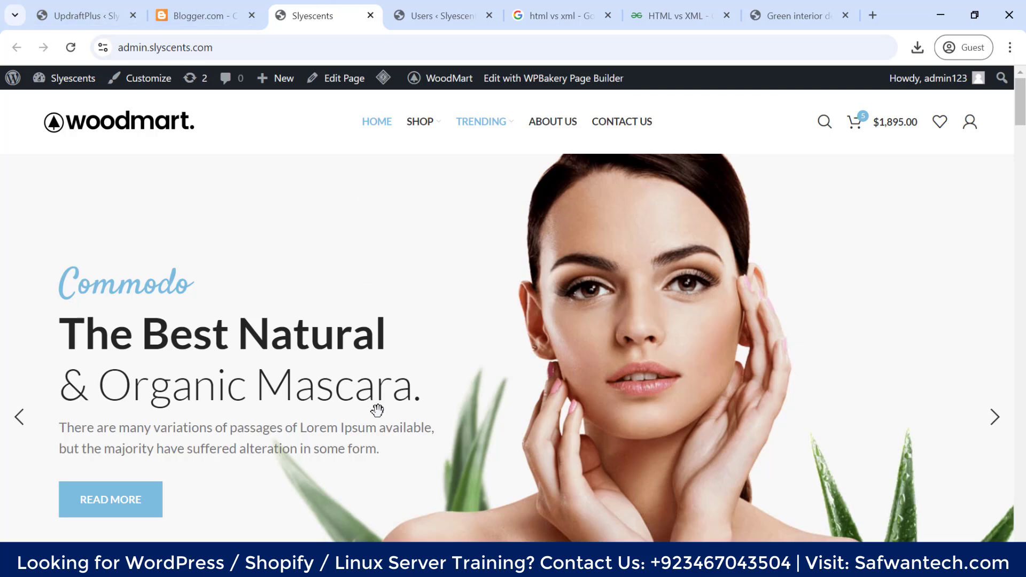
left_click(104, 16)
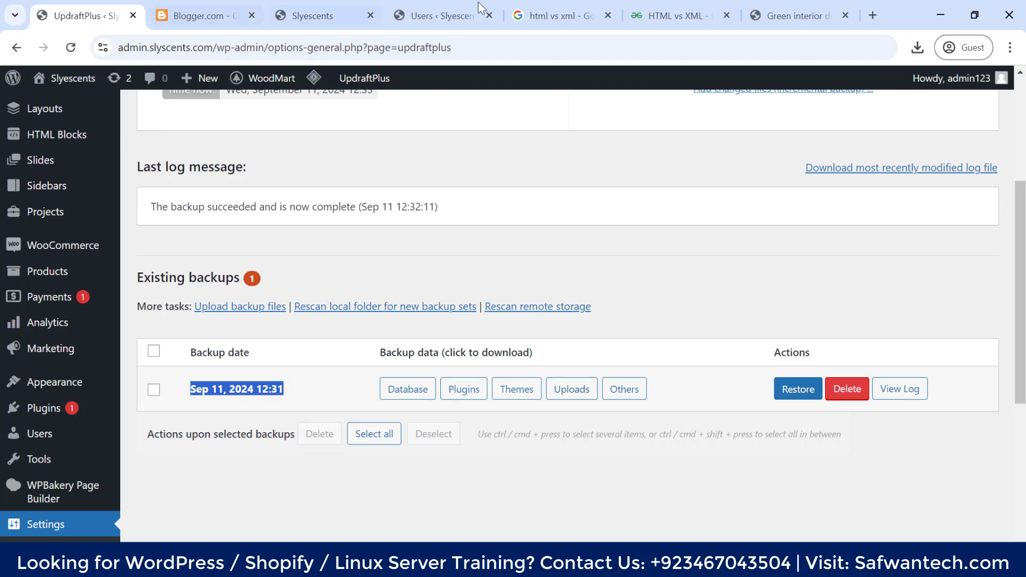
left_click(796, 389)
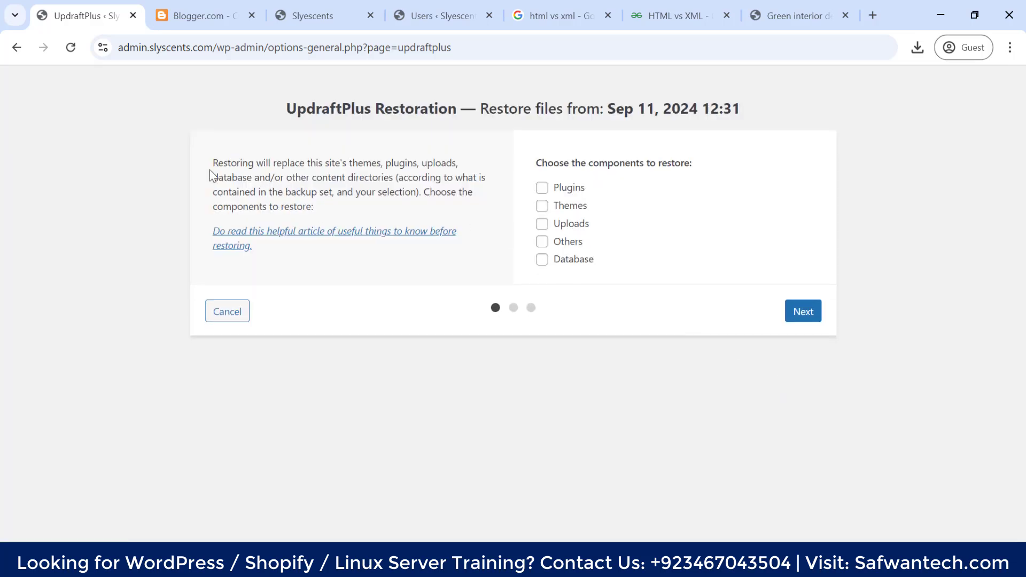
left_click_drag(213, 162, 382, 159)
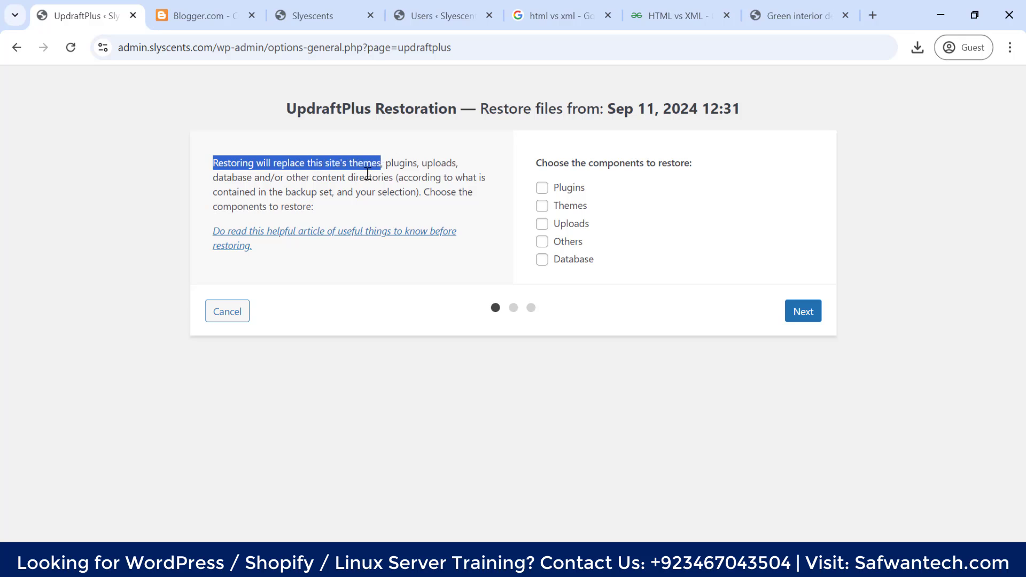
left_click(316, 166)
left_click_drag(321, 165, 374, 165)
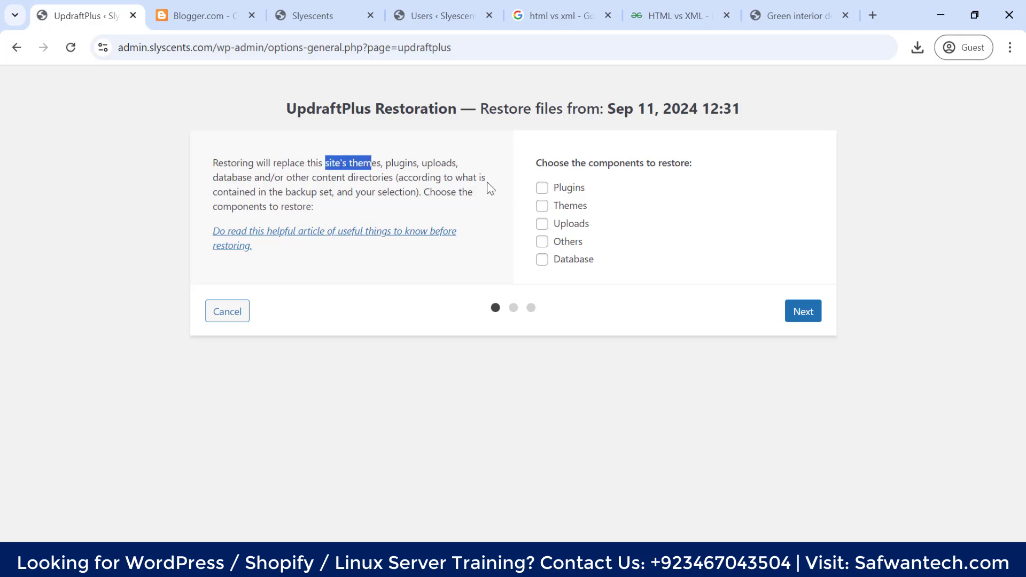
left_click(228, 318)
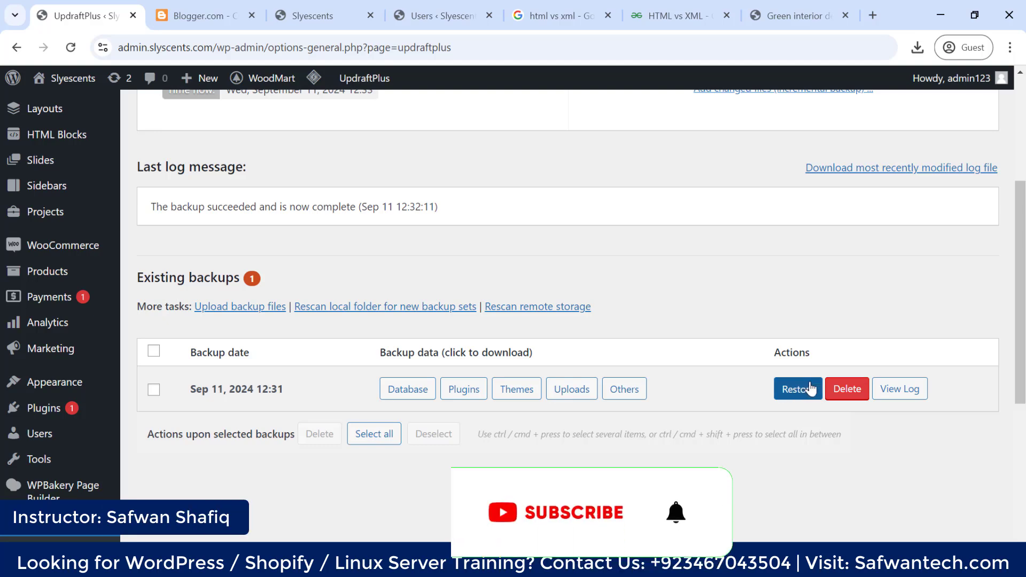
- Start restoring the Sep 11, 2024 12:31 backup and choose Plugins, Themes, Uploads, Others and Database as the components
left_click(791, 389)
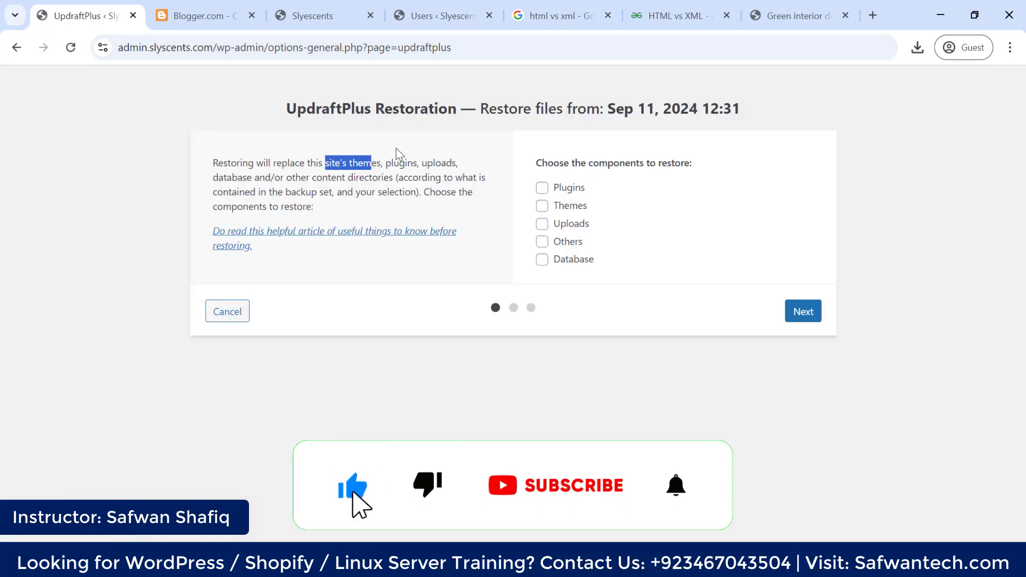
left_click(271, 176)
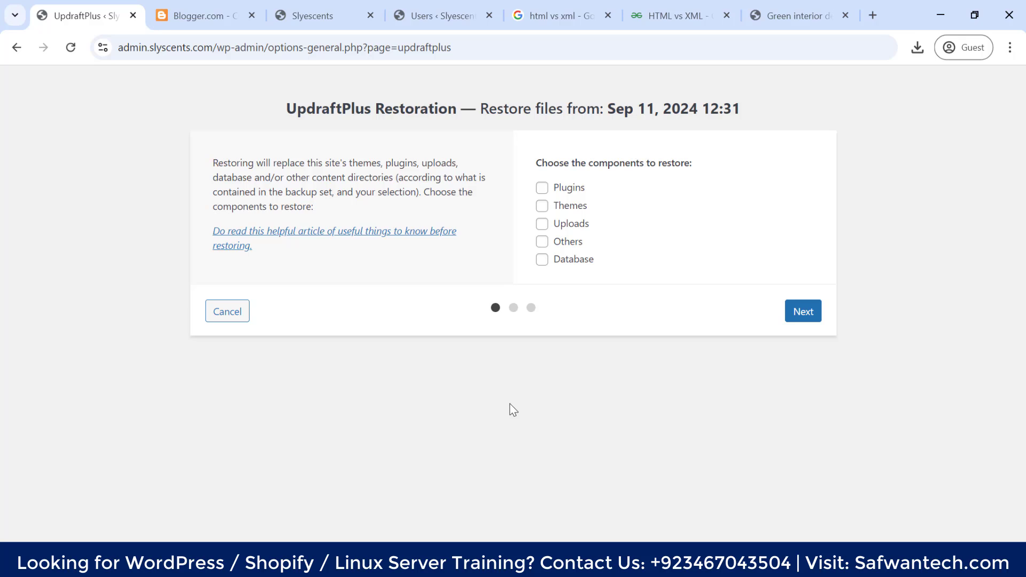
left_click(542, 187)
left_click(541, 206)
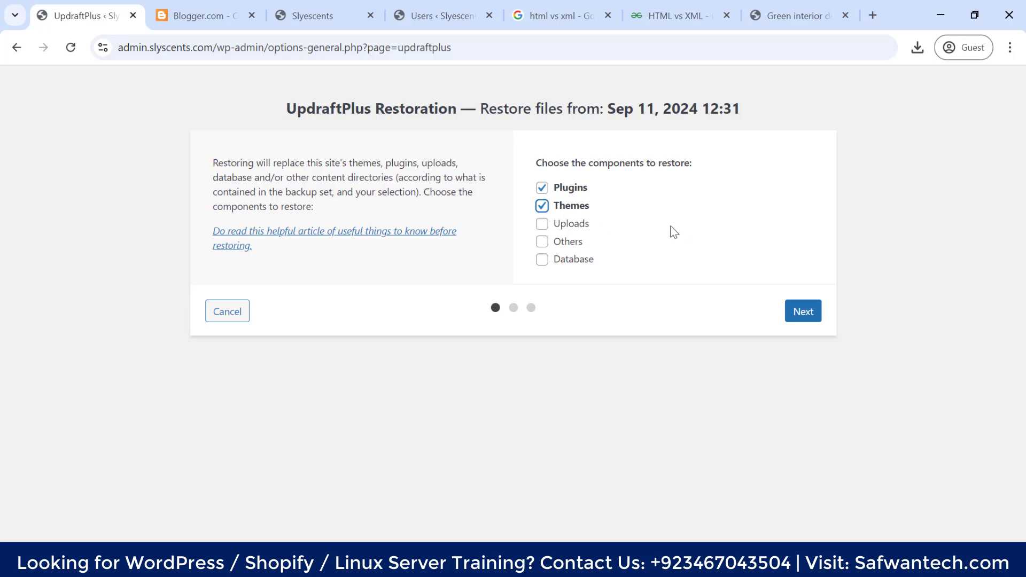
left_click(542, 241)
left_click(542, 260)
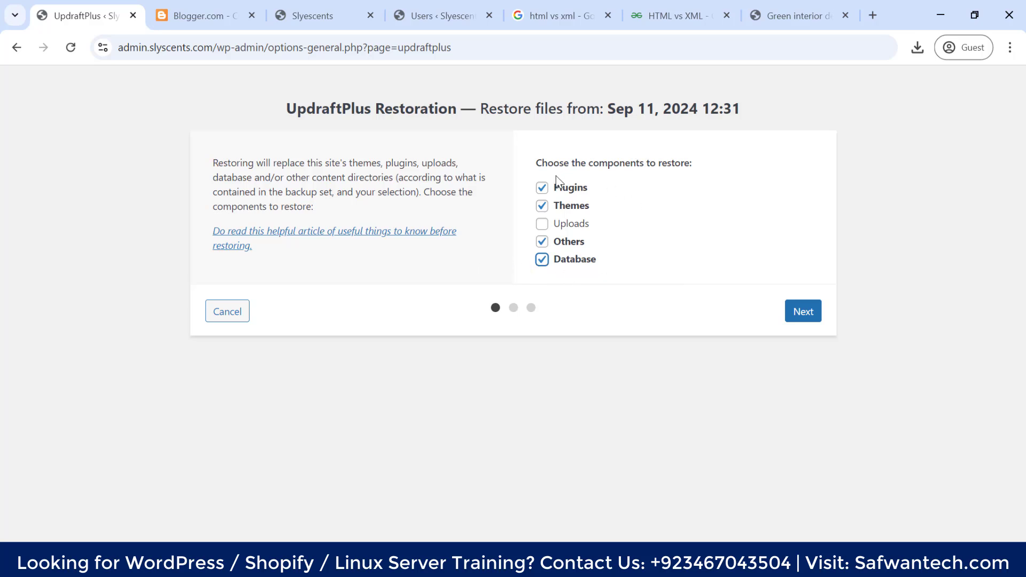
left_click(541, 224)
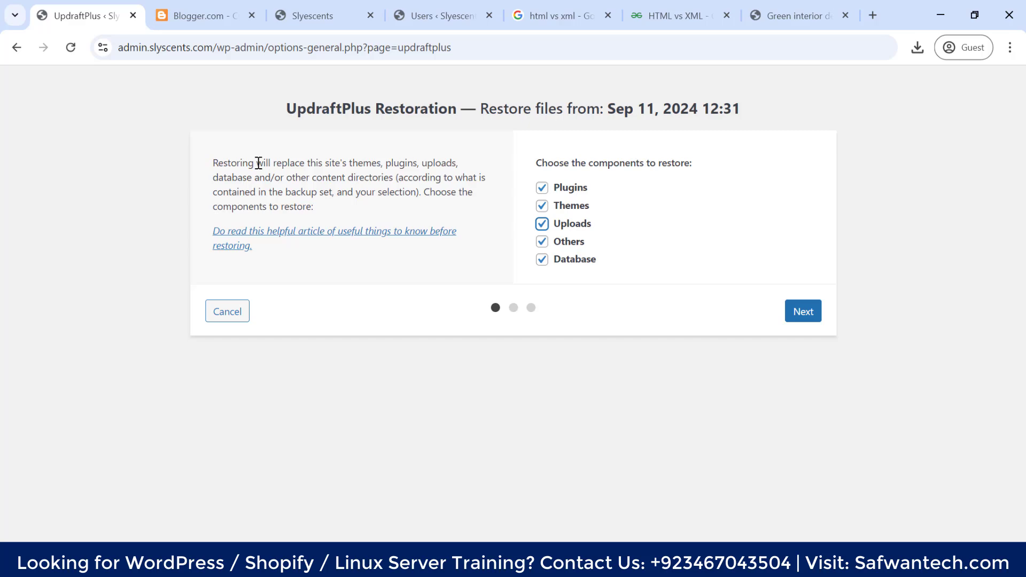
- Review the notice on what restoring replaces, checking it against the Slyescents storefront
left_click_drag(259, 163, 358, 163)
left_click(321, 16)
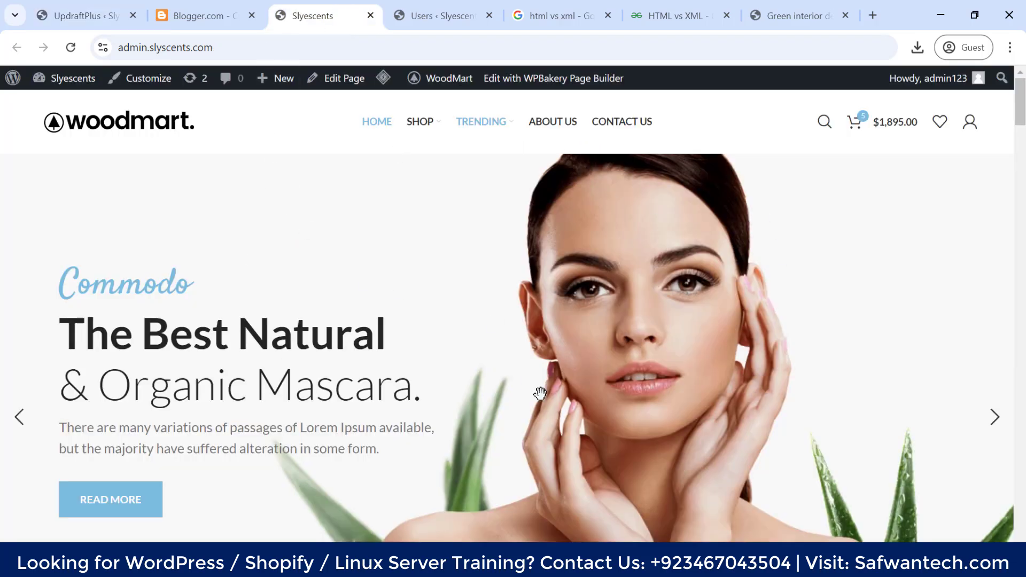
left_click(51, 9)
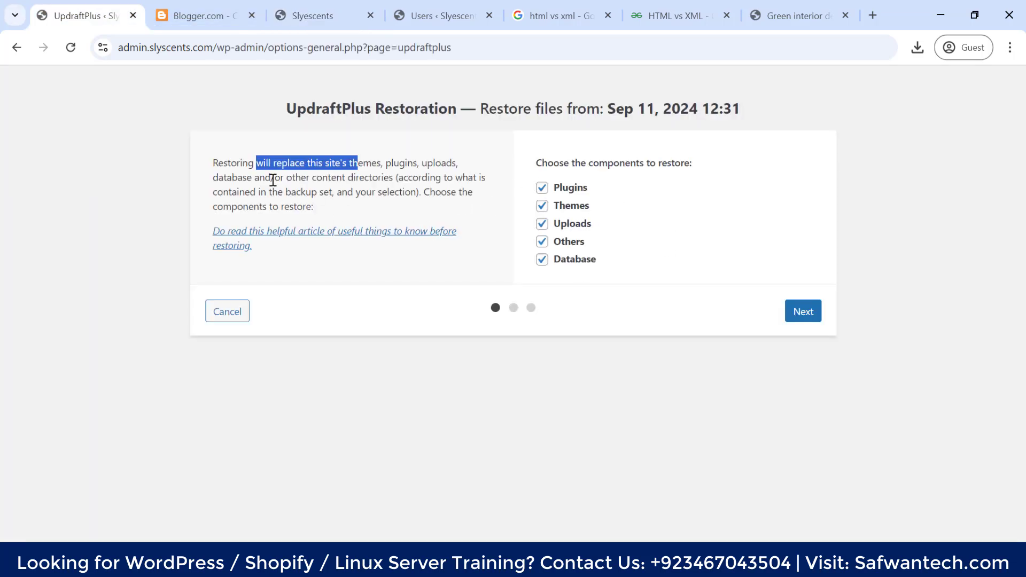
left_click_drag(220, 177, 254, 177)
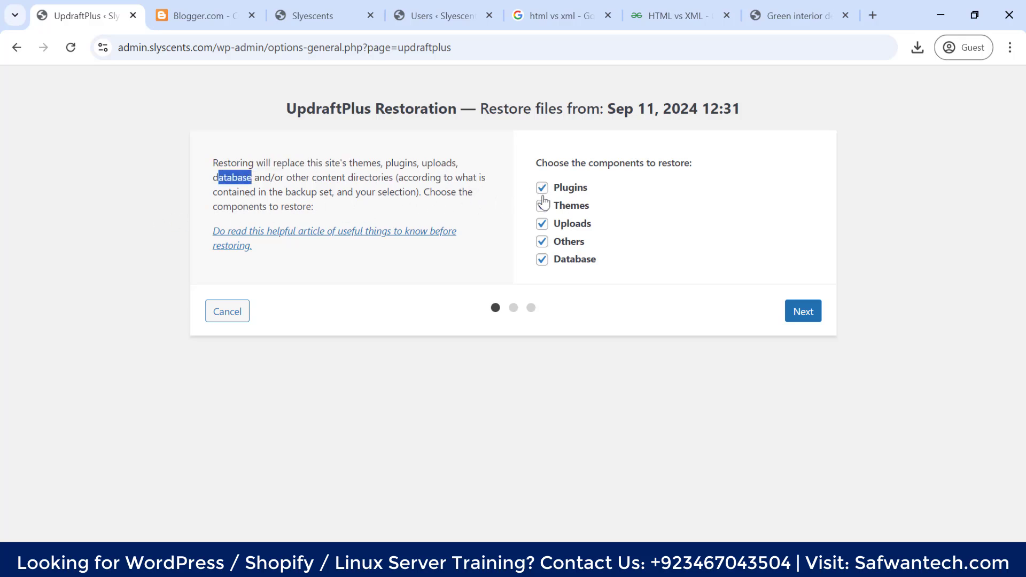
- Proceed to preparing the backup files and expand the list of database tables that can be excluded from the restore
left_click(789, 319)
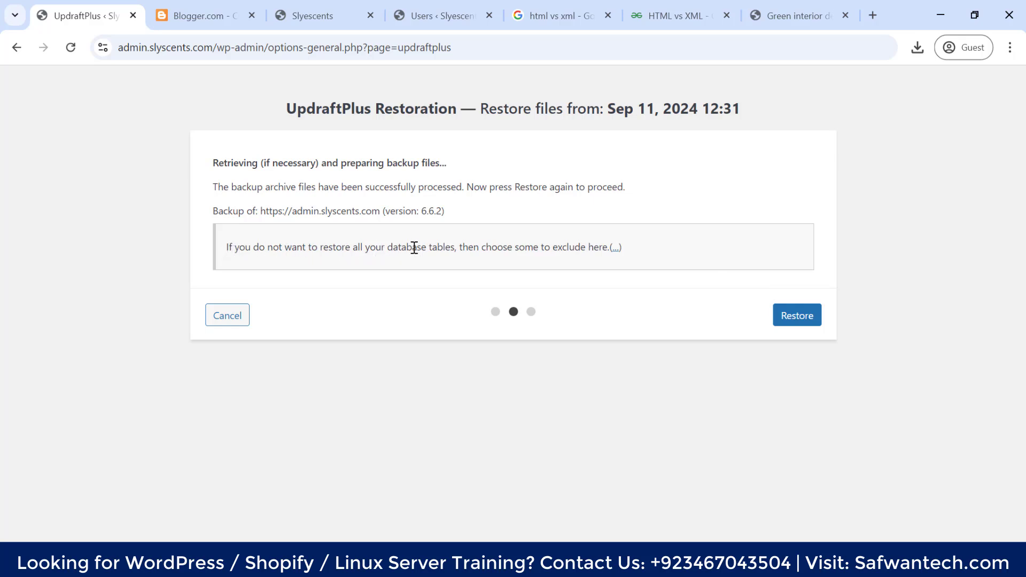
left_click(615, 250)
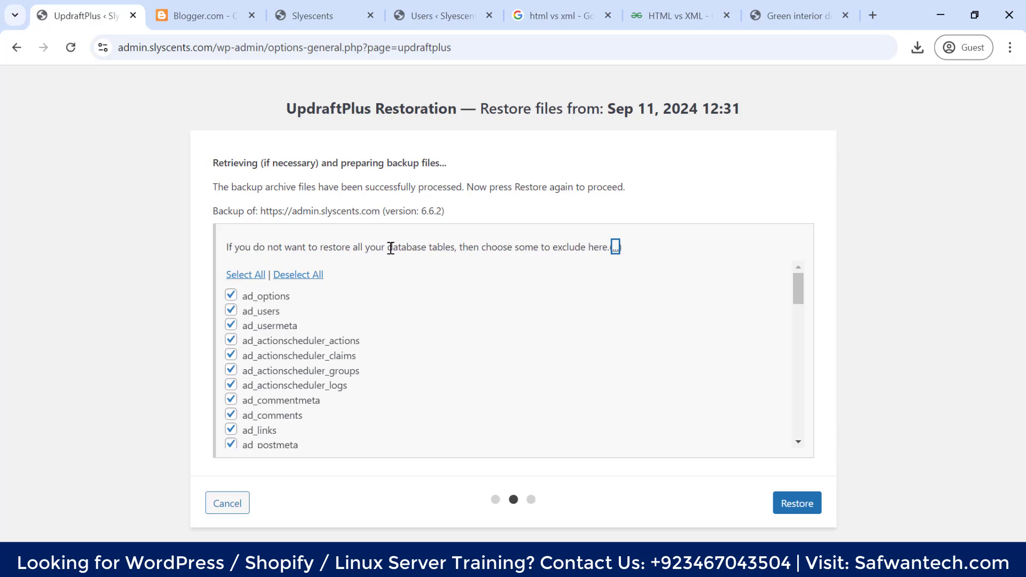
left_click_drag(389, 247, 463, 245)
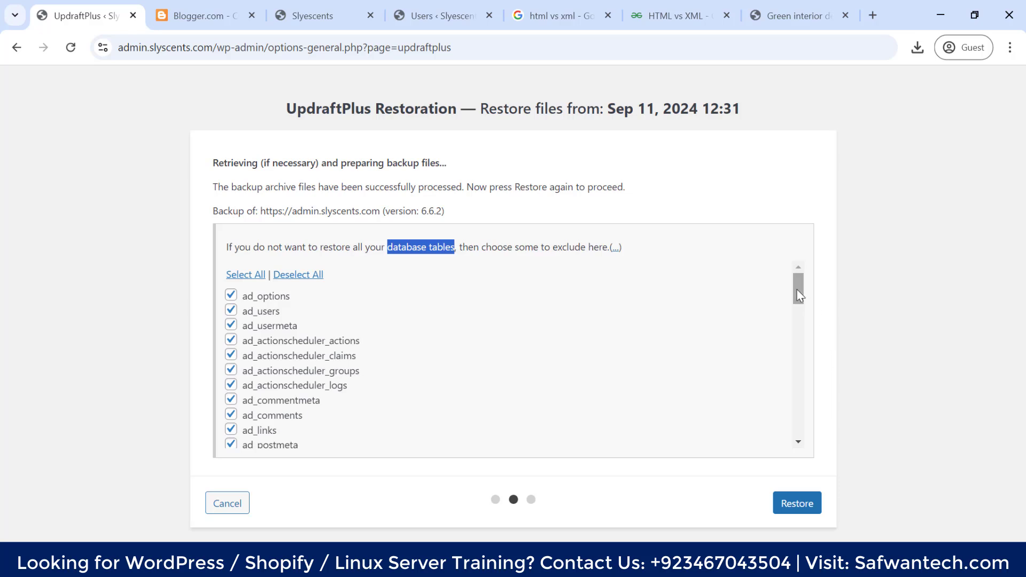
left_click_drag(799, 289, 801, 307)
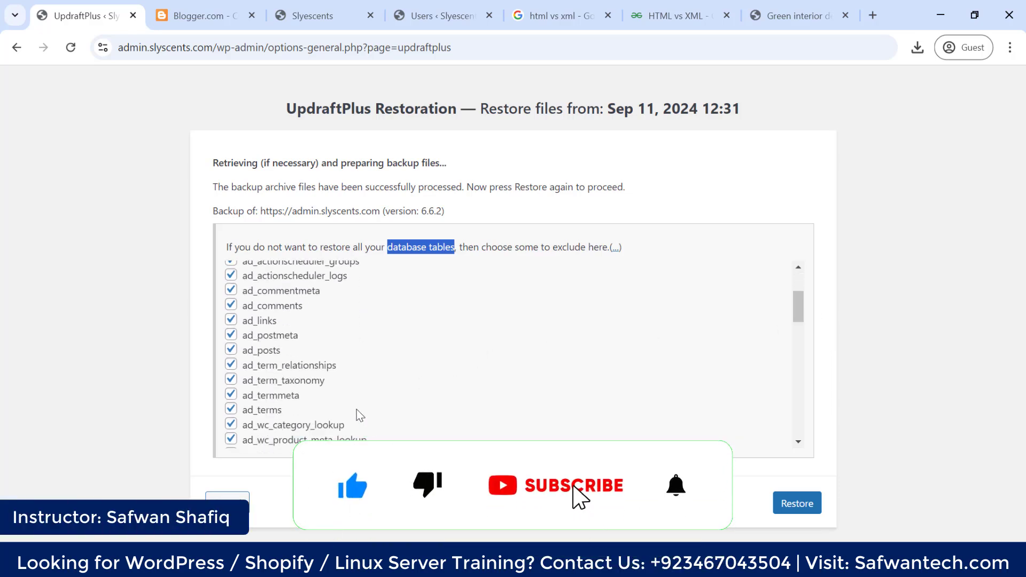
scroll(355, 415, "up", 3)
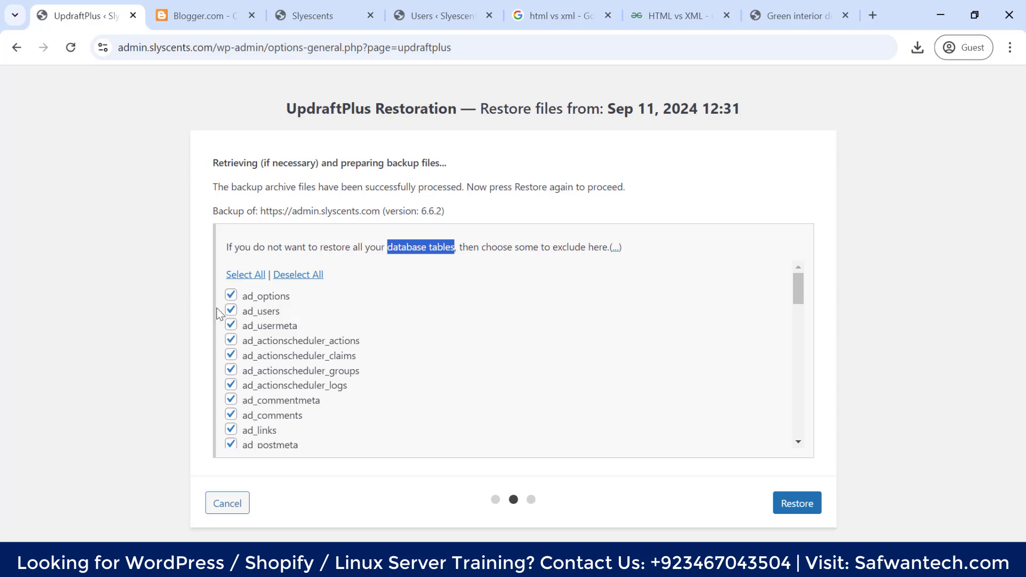
- Exclude the ad_users and ad_options tables from the restore, and include both of them again
left_click(231, 309)
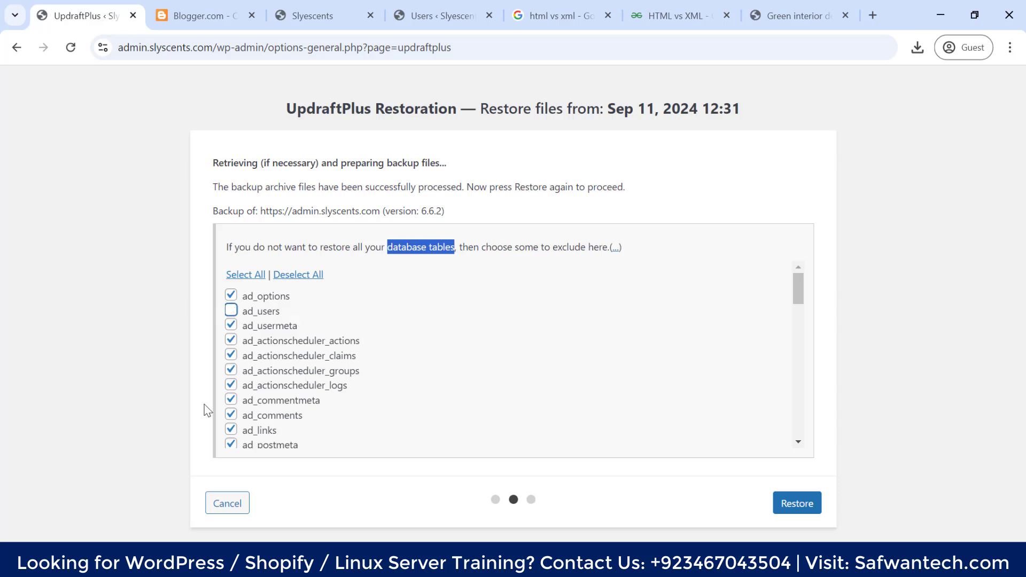
left_click(231, 295)
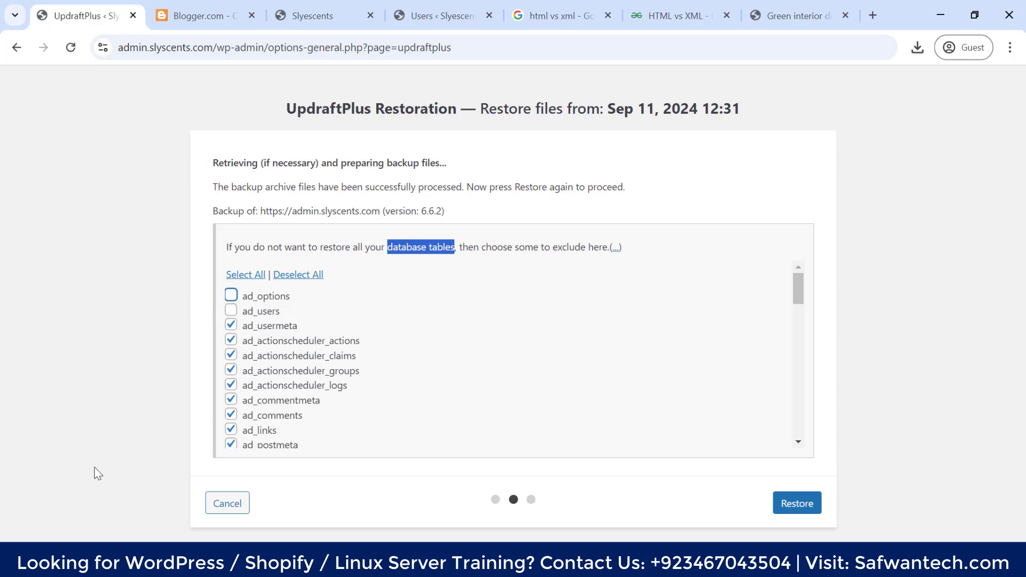
left_click(231, 310)
left_click(231, 296)
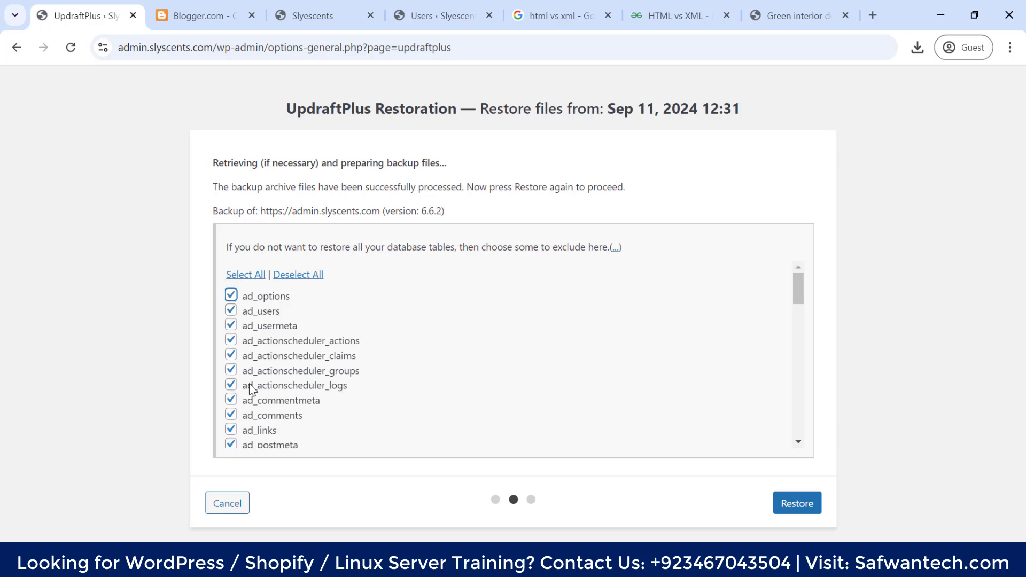
- Look through the full list of database tables and check the Slyescents storefront before returning to the restoration page
scroll(382, 408, "down", 15)
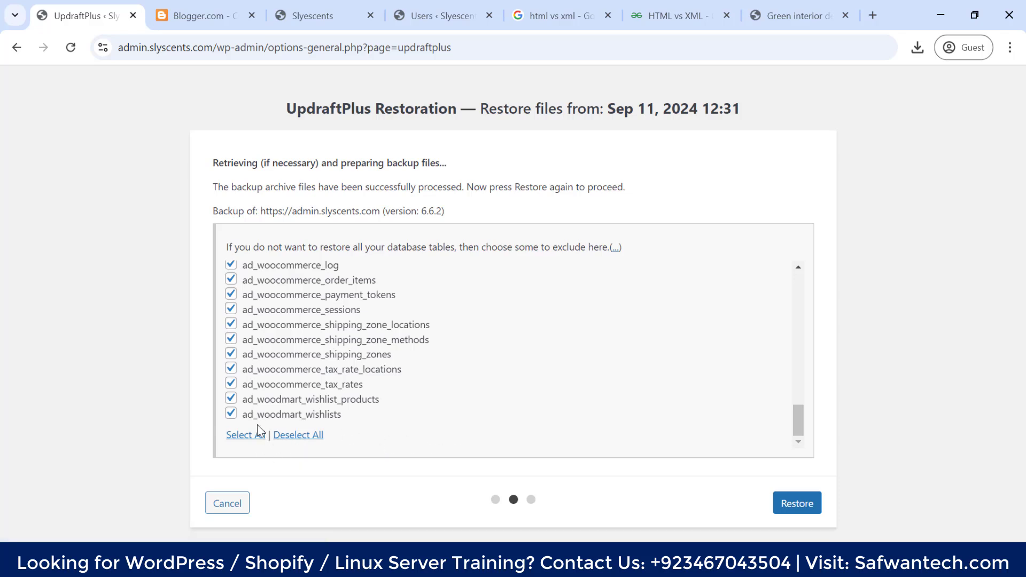
scroll(787, 422, "up", 15)
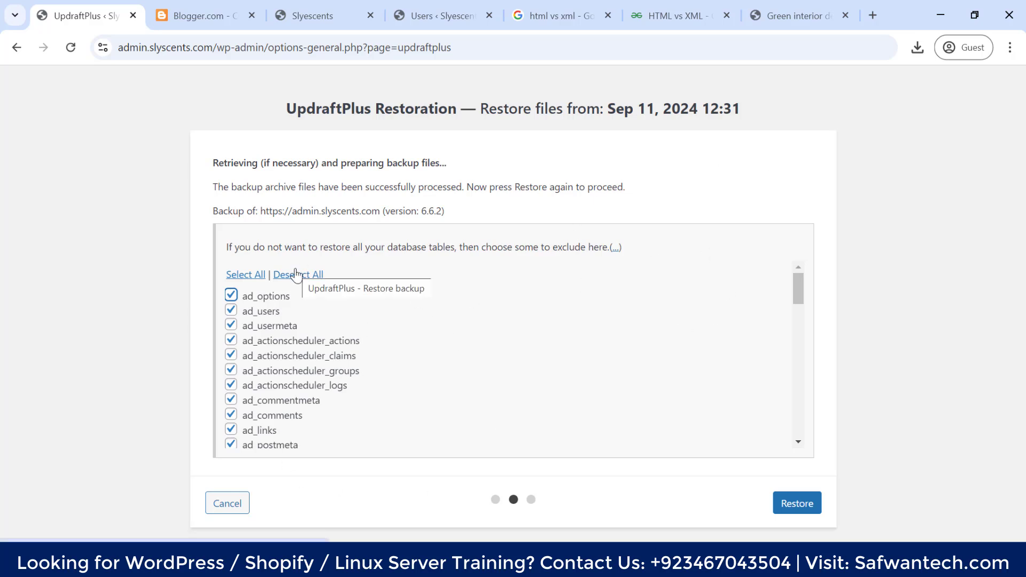
left_click(327, 13)
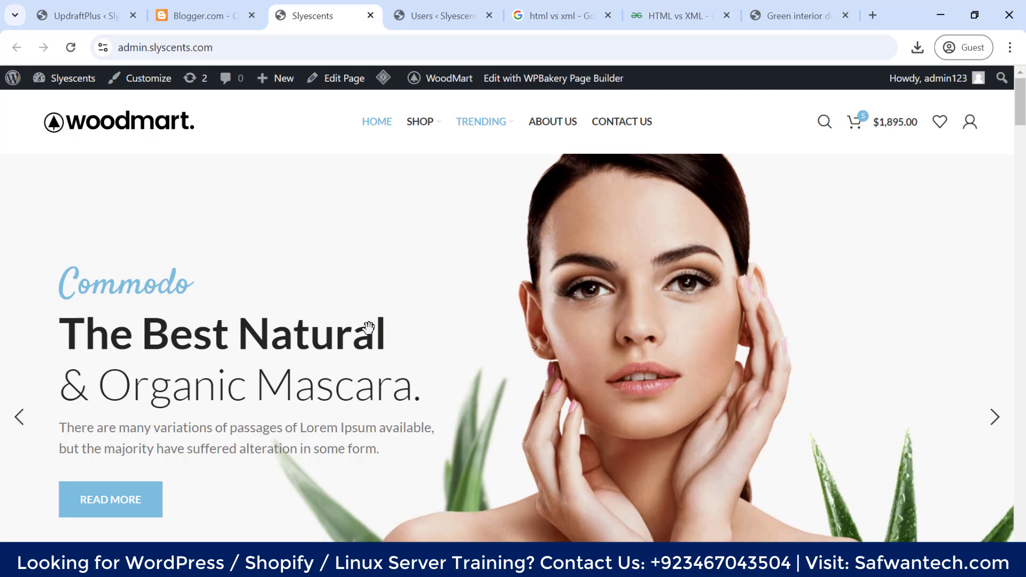
mouse_move(79, 6)
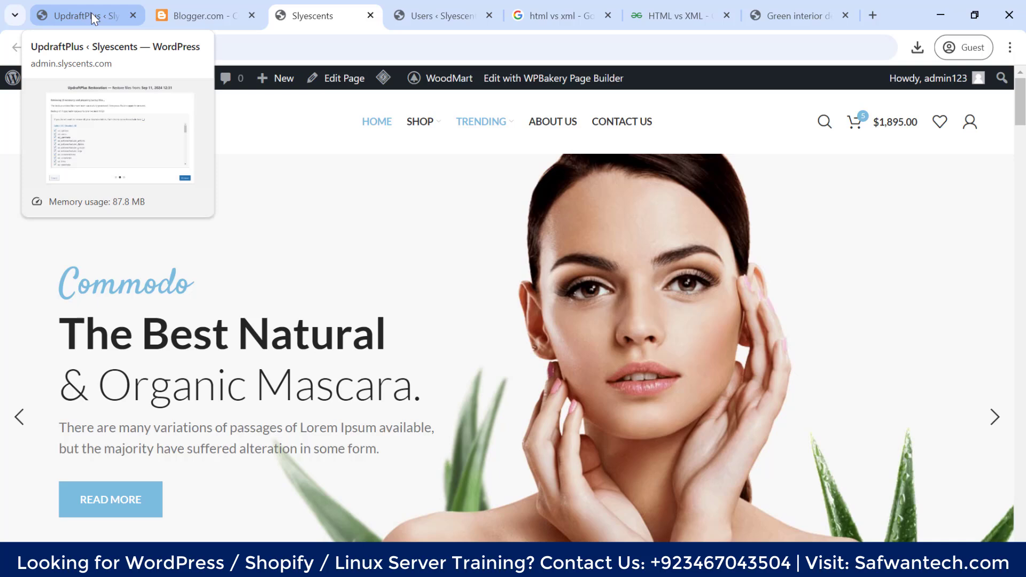
left_click(94, 19)
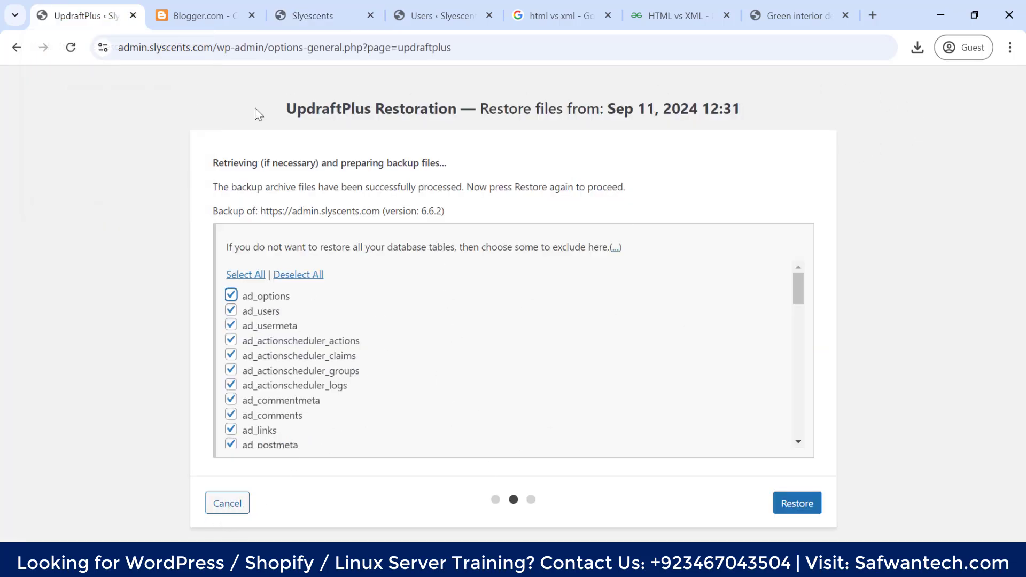
- Cancel the restoration and return to the list of existing backups
left_click(225, 504)
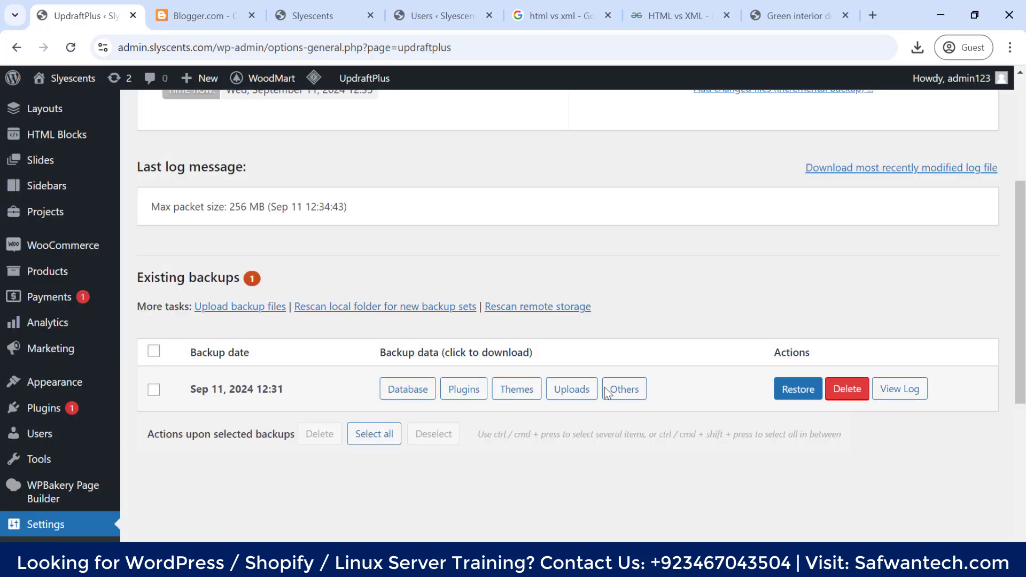
scroll(673, 320, "up", 4)
scroll(748, 318, "down", 5)
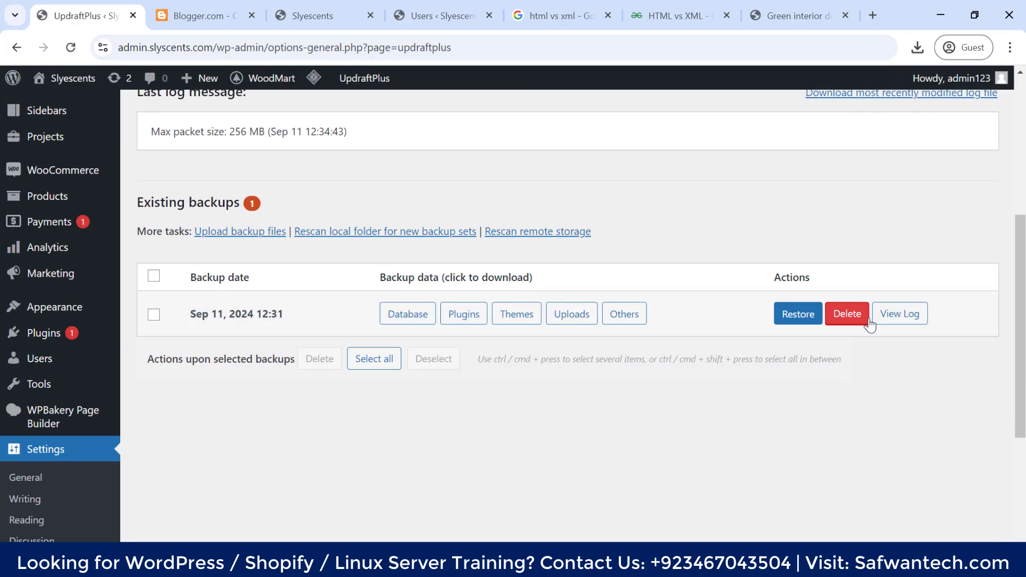
- Fetch the database file of the Sep 11, 2024 12:31 backup, start downloading it to the computer, and cancel the save
left_click(406, 319)
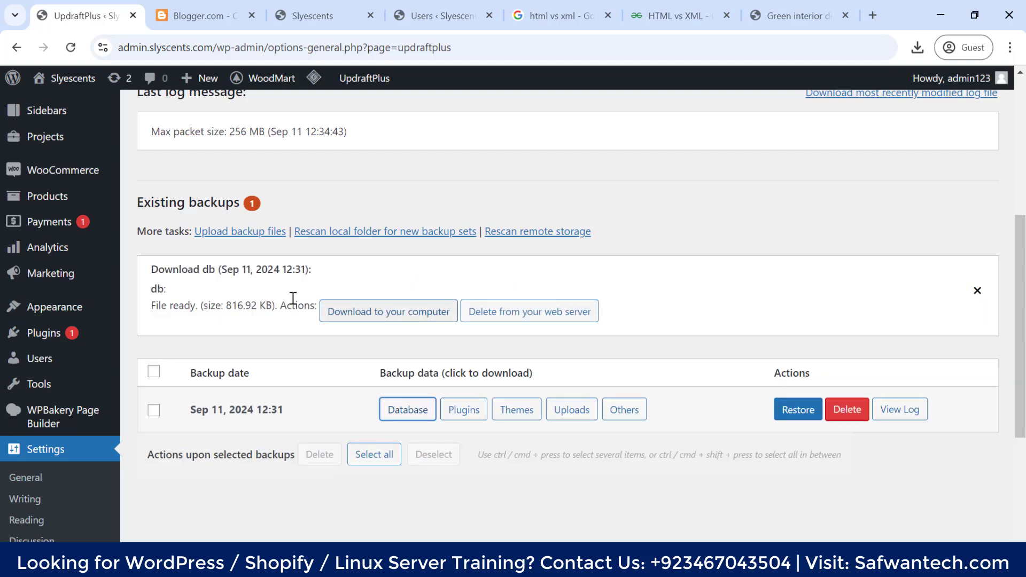
left_click_drag(155, 269, 225, 269)
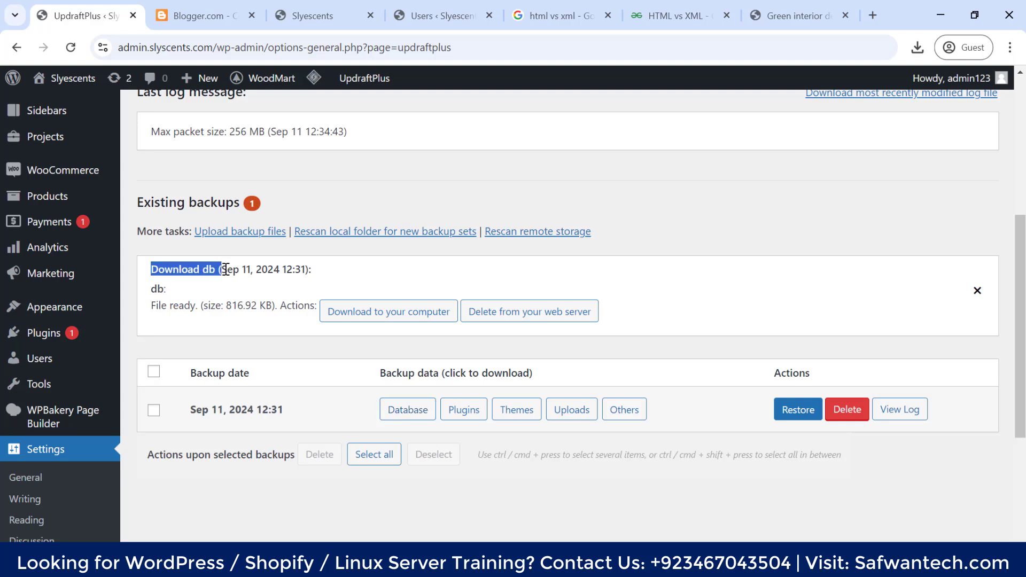
left_click(245, 290)
left_click_drag(149, 307, 278, 303)
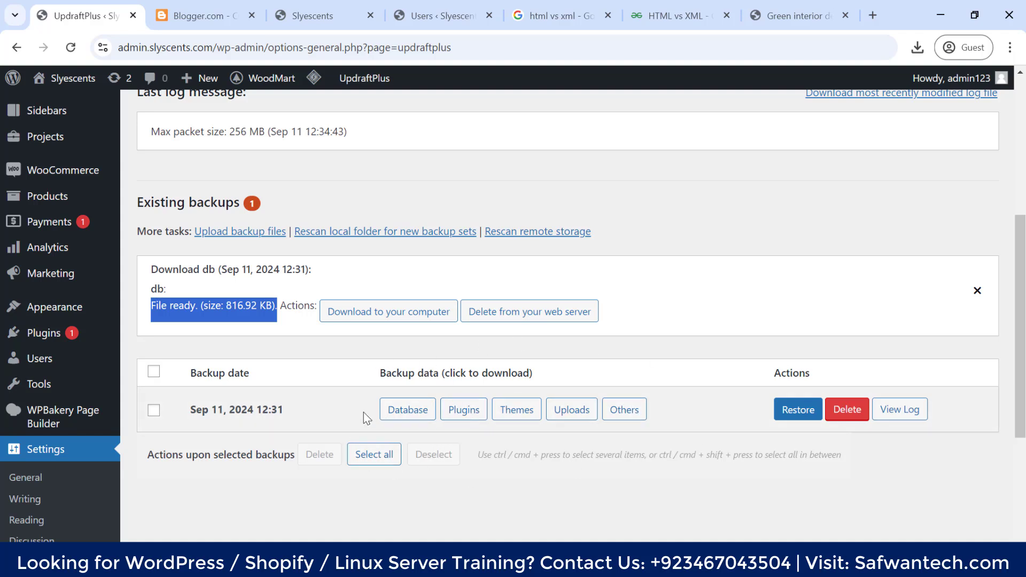
left_click(417, 403)
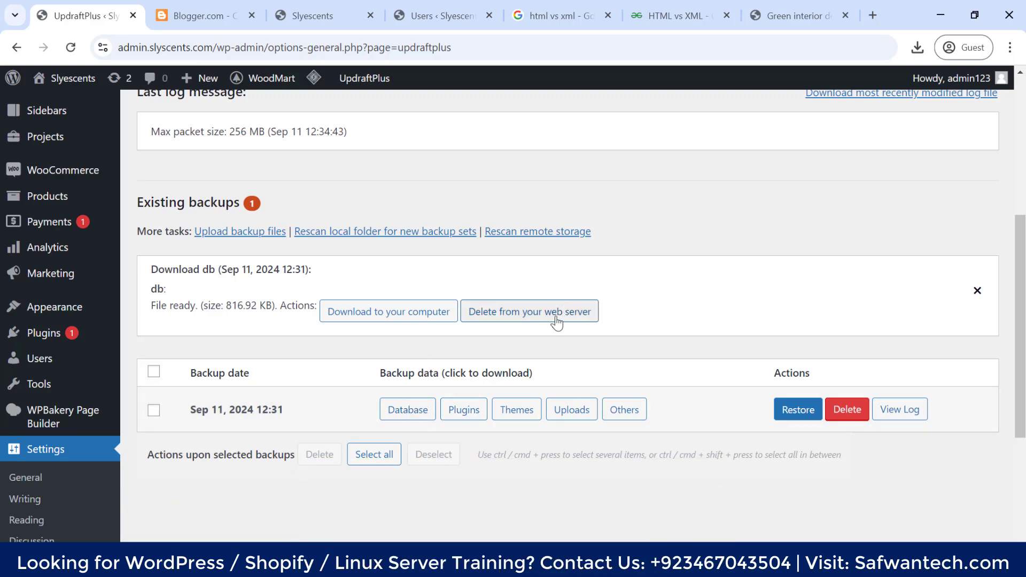
left_click(389, 316)
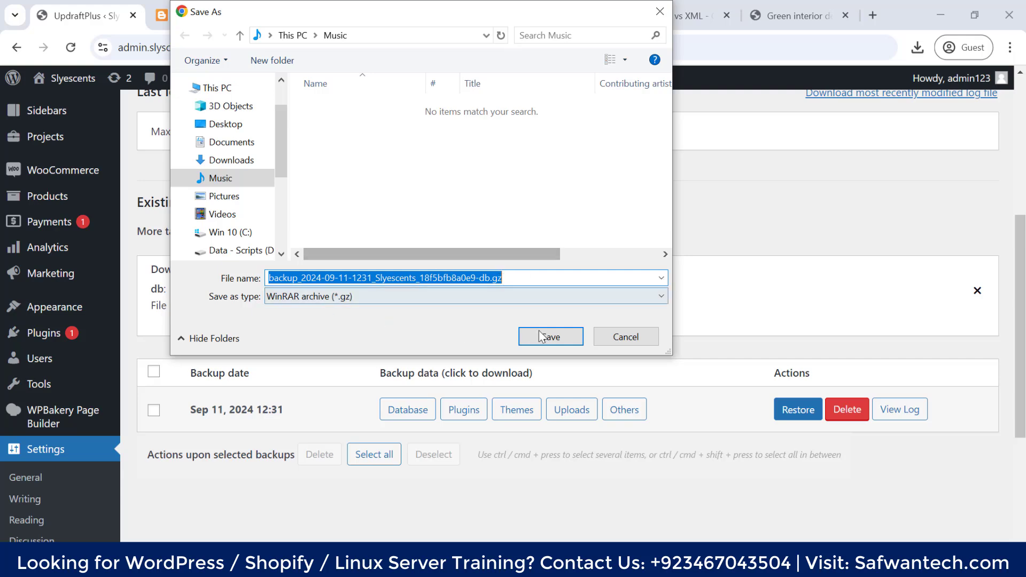
left_click(623, 341)
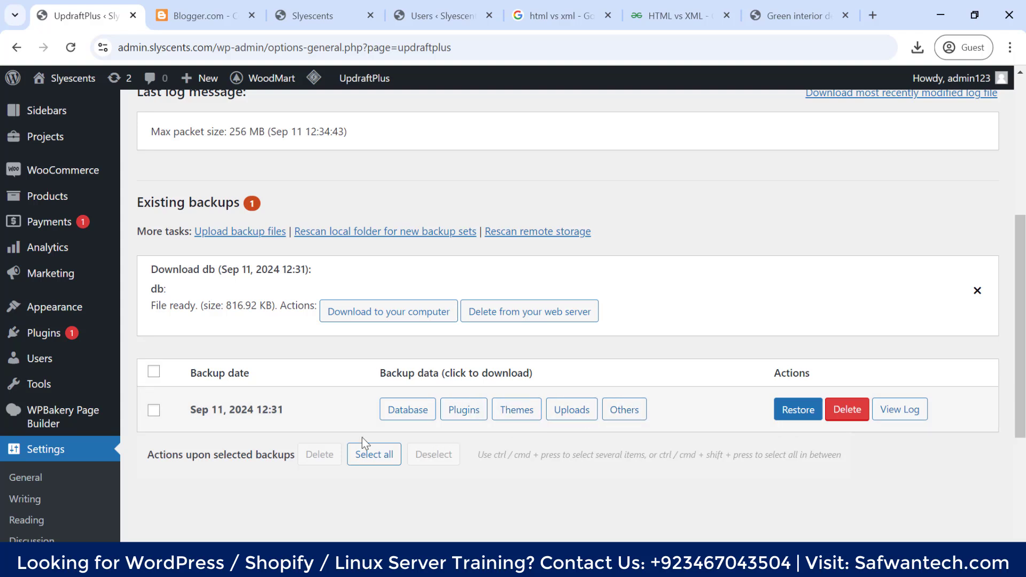
- Open the migration and cloning options and read the section on migrating or duplicating a site with the Migrator add-on
scroll(465, 227, "up", 6)
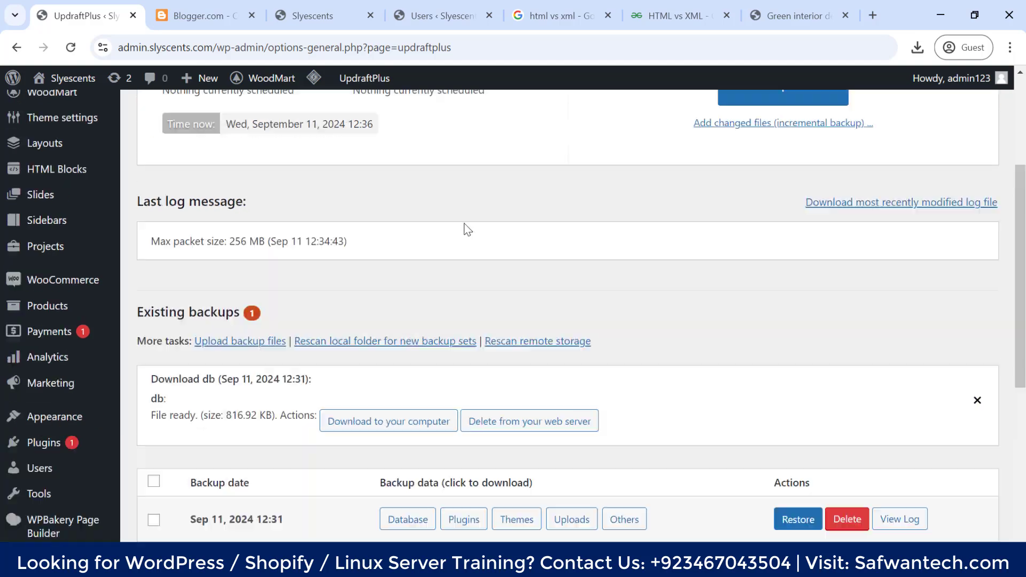
left_click(270, 180)
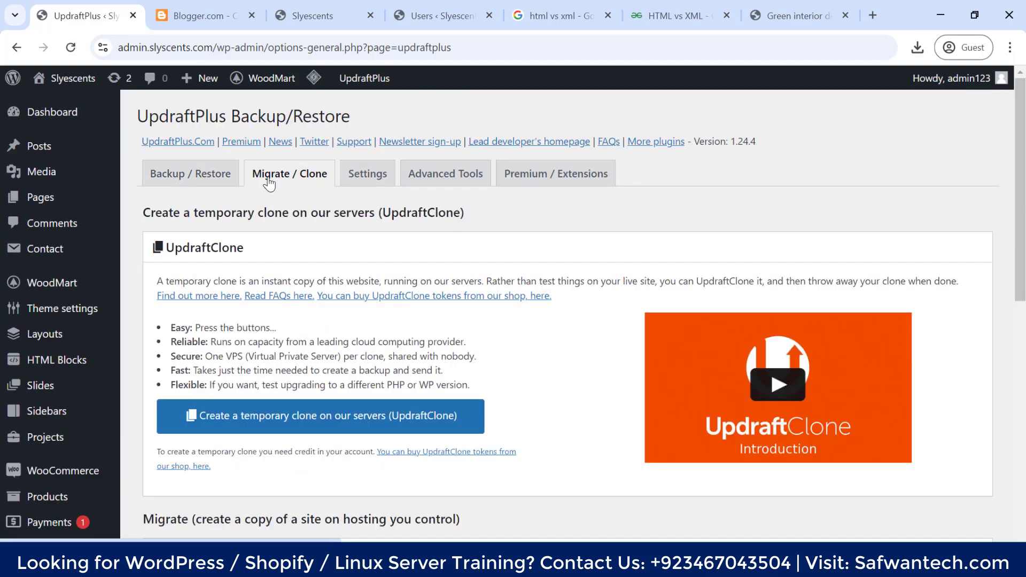
scroll(406, 277, "down", 6)
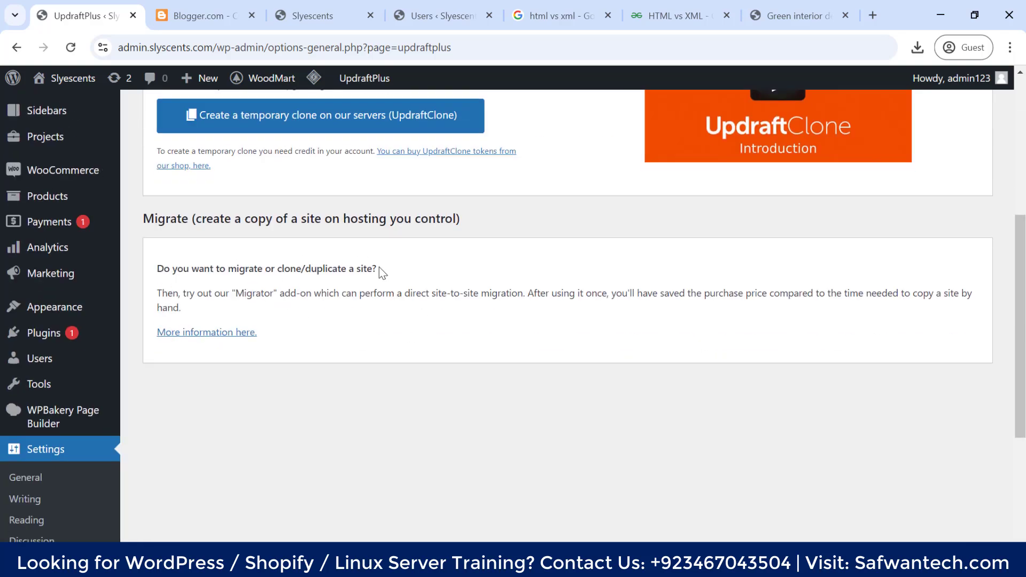
left_click_drag(369, 268, 306, 269)
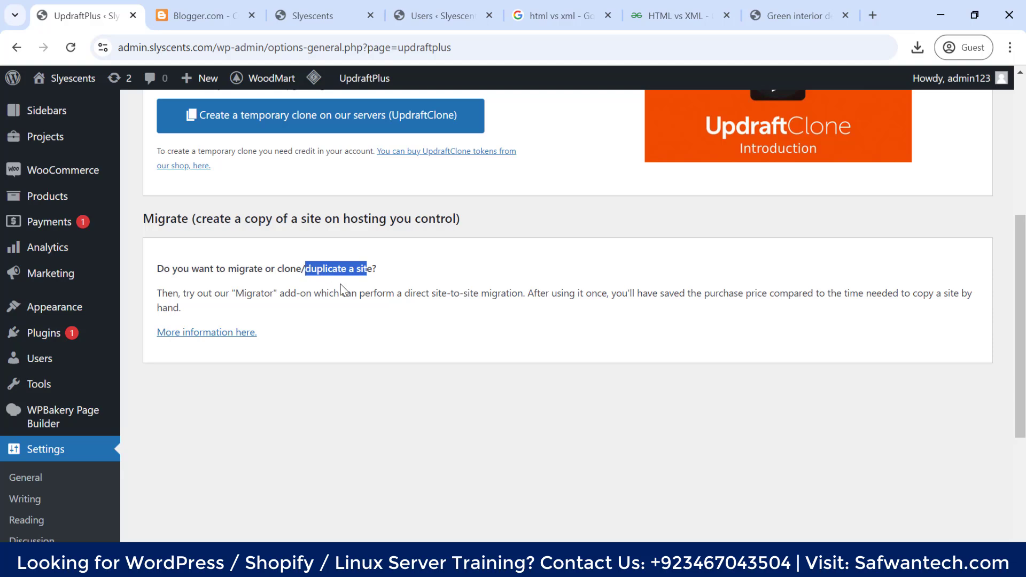
left_click(344, 314)
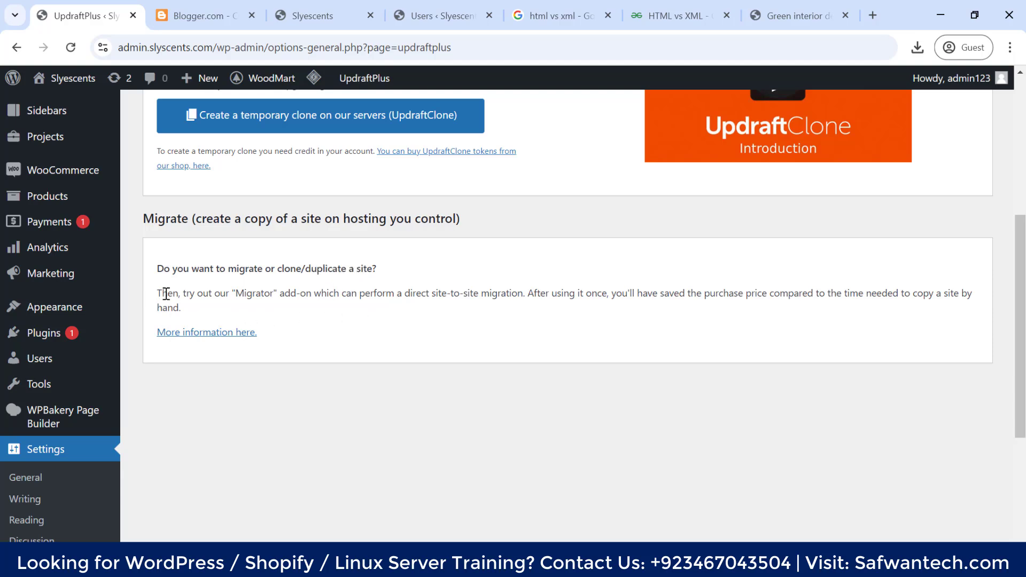
- Read through the listed advantages of creating a temporary clone with UpdraftClone
scroll(486, 290, "up", 5)
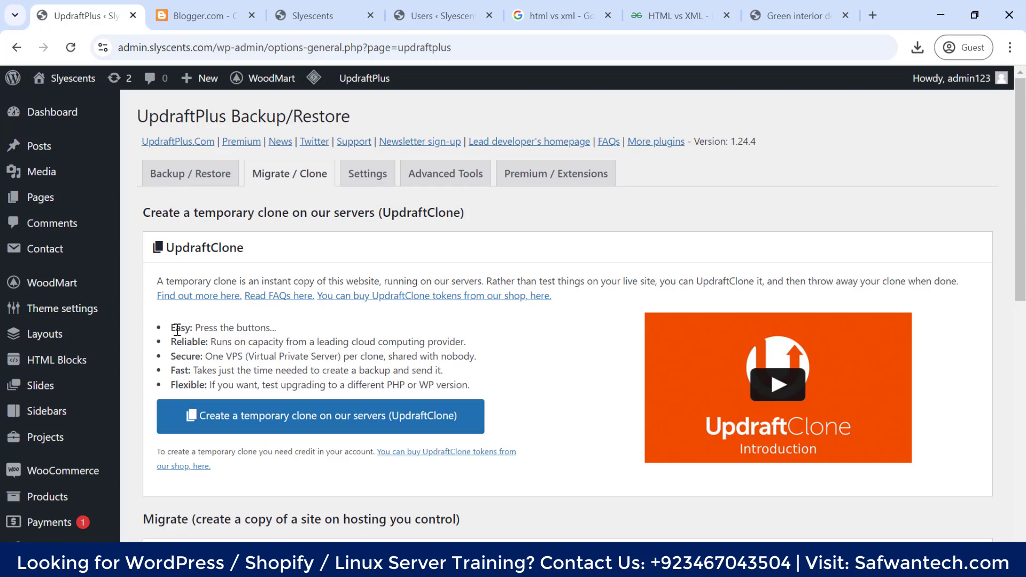
left_click_drag(199, 328, 282, 332)
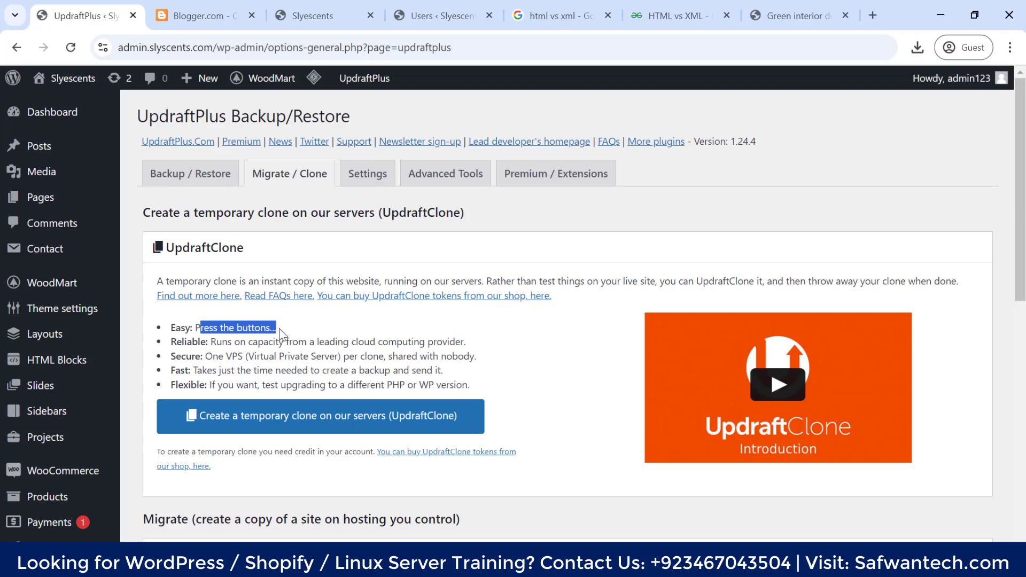
left_click_drag(216, 342, 476, 379)
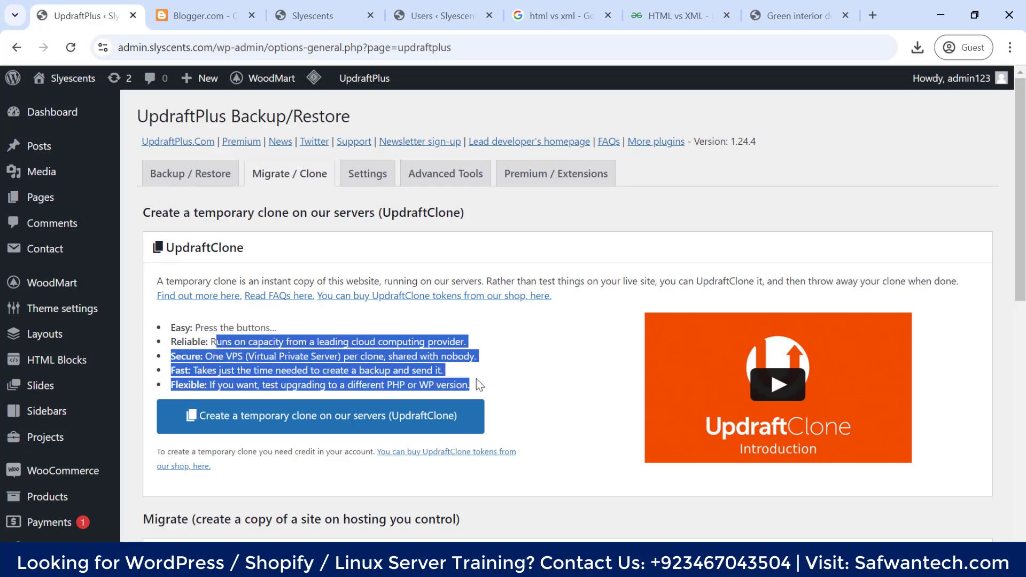
left_click(405, 354)
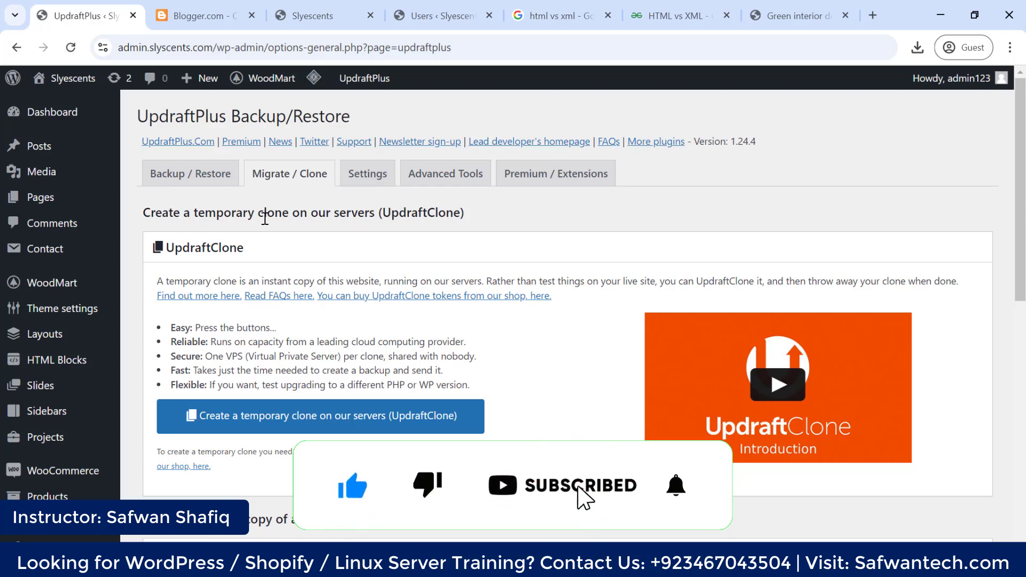
scroll(465, 215, "down", 3)
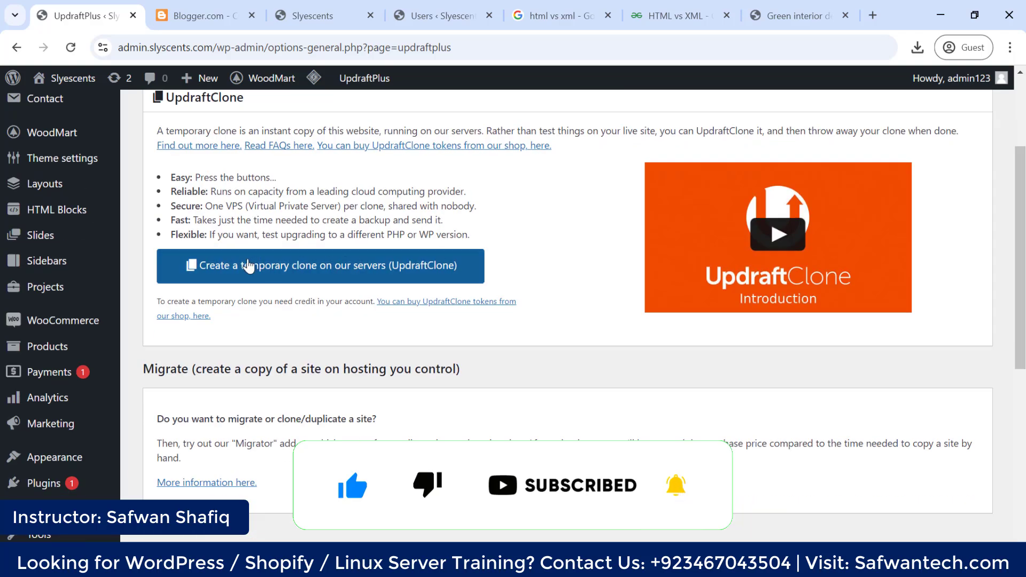
- Start creating a temporary clone and review the two ways to connect, with an UpdraftPlus.Com account or an UpdraftClone key
left_click(293, 268)
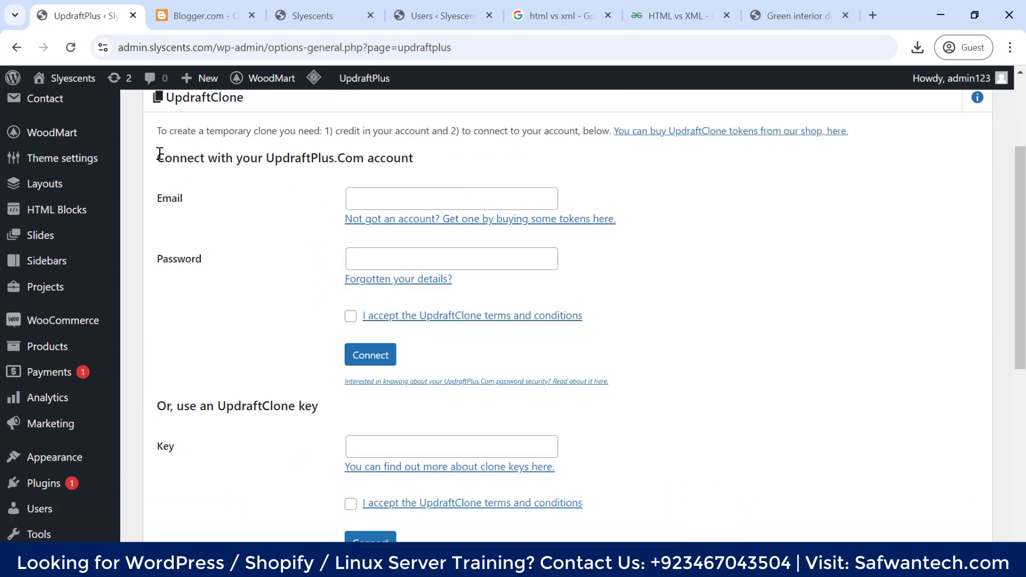
left_click_drag(269, 158, 368, 162)
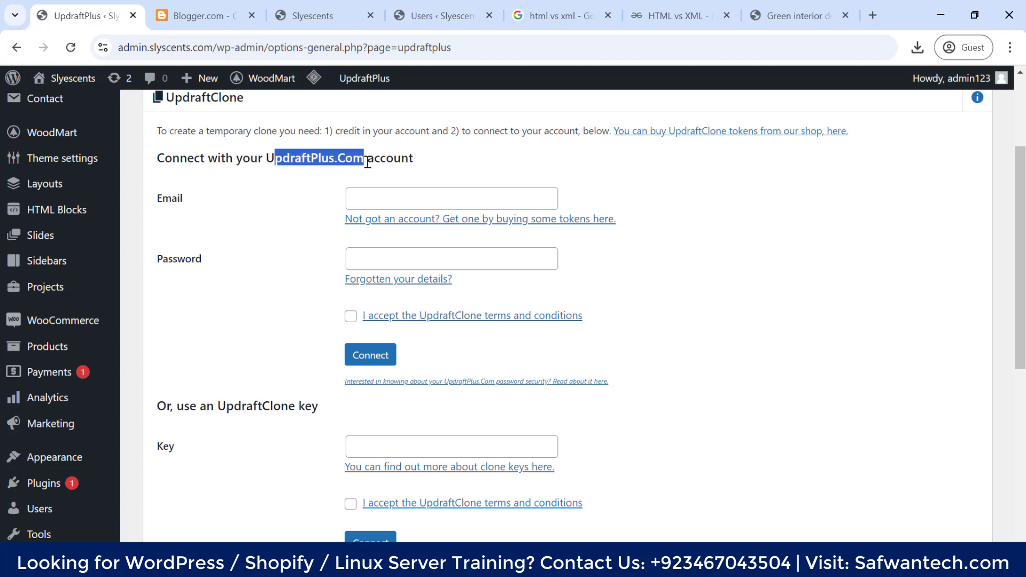
left_click(269, 156)
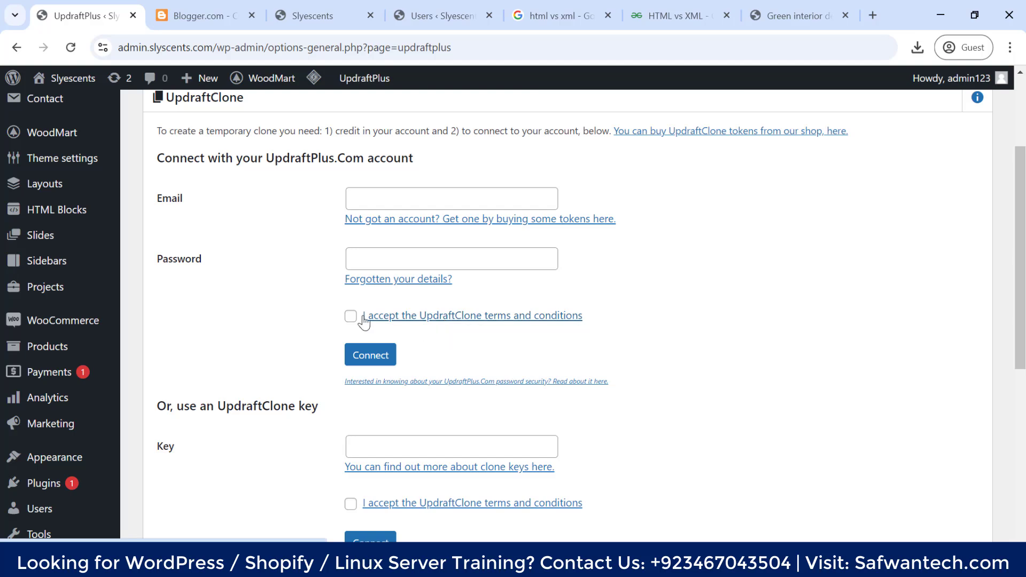
scroll(179, 304, "down", 3)
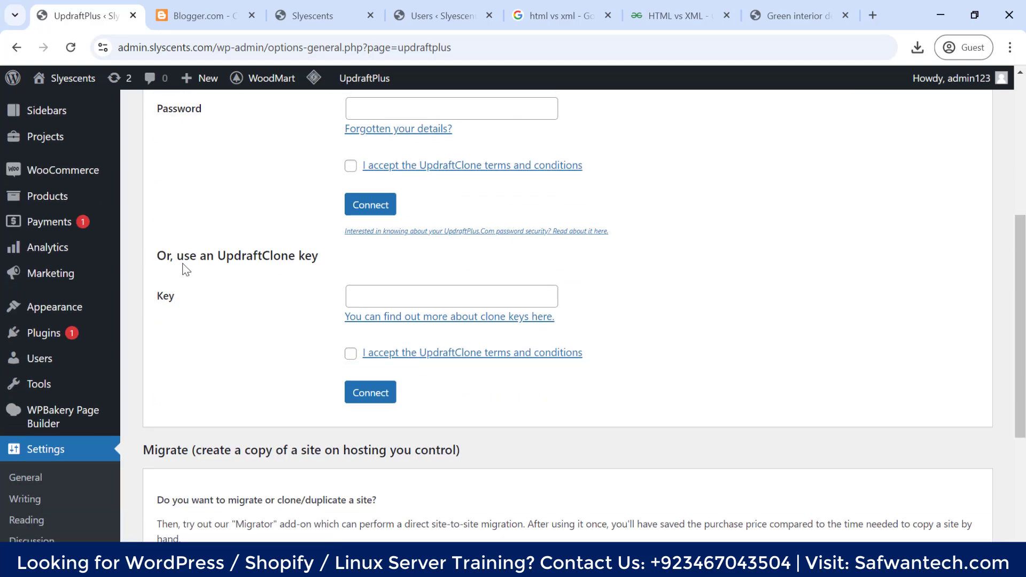
left_click_drag(176, 259, 331, 259)
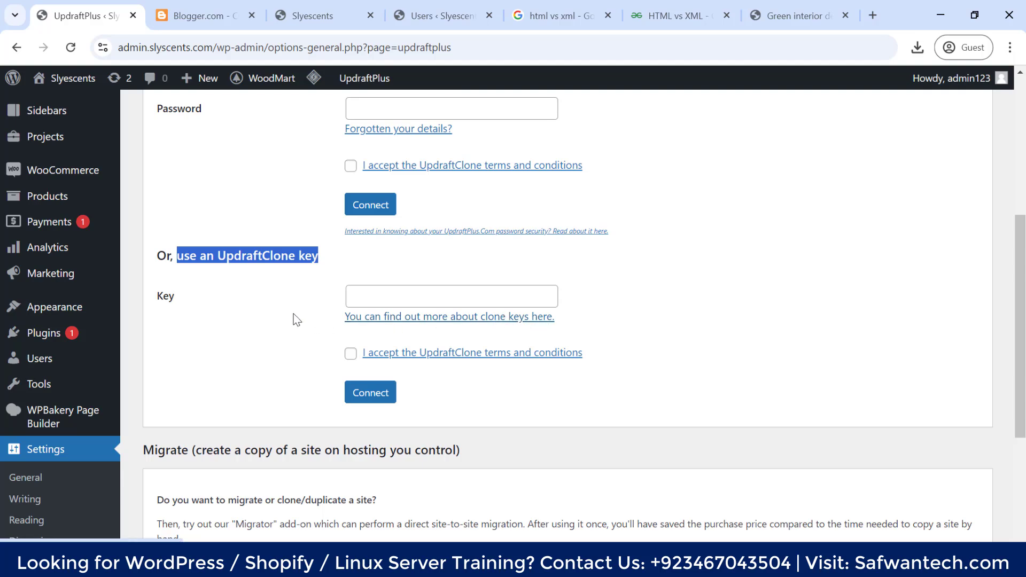
left_click(441, 288)
scroll(483, 394, "down", 4)
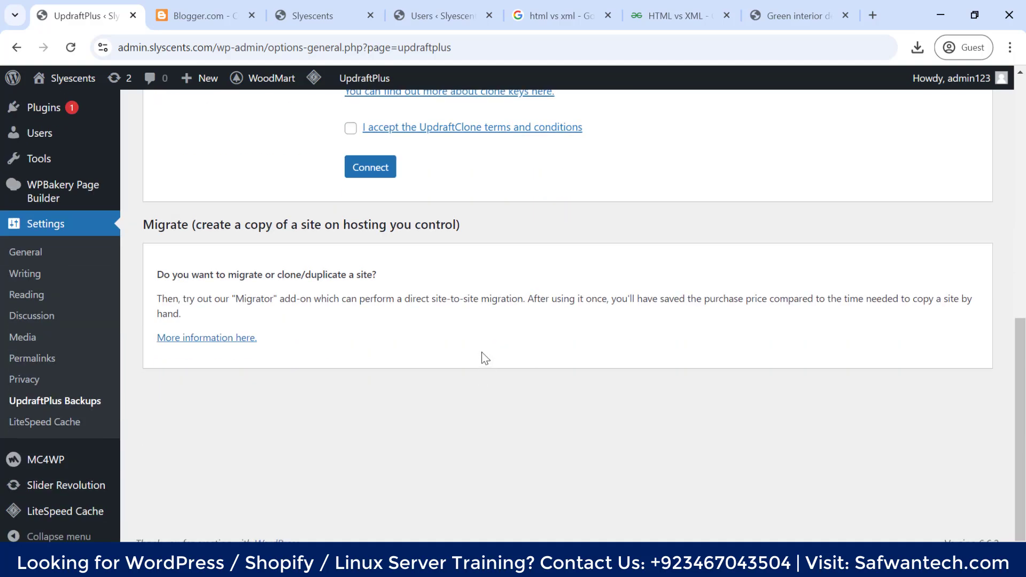
scroll(321, 252, "up", 10)
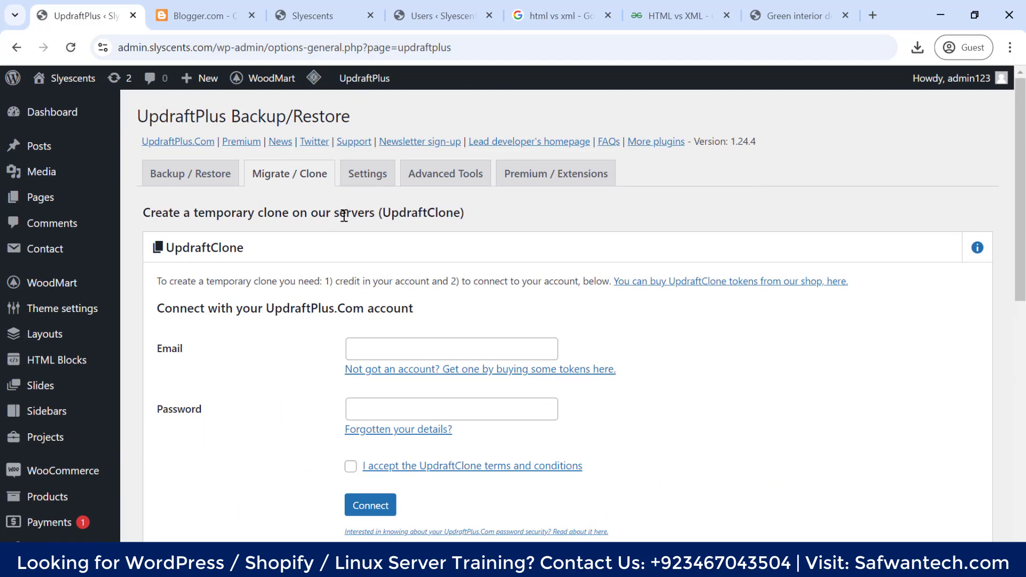
- Open the UpdraftPlus settings and view the available intervals for the files backup schedule, leaving it on Manual
left_click(373, 171)
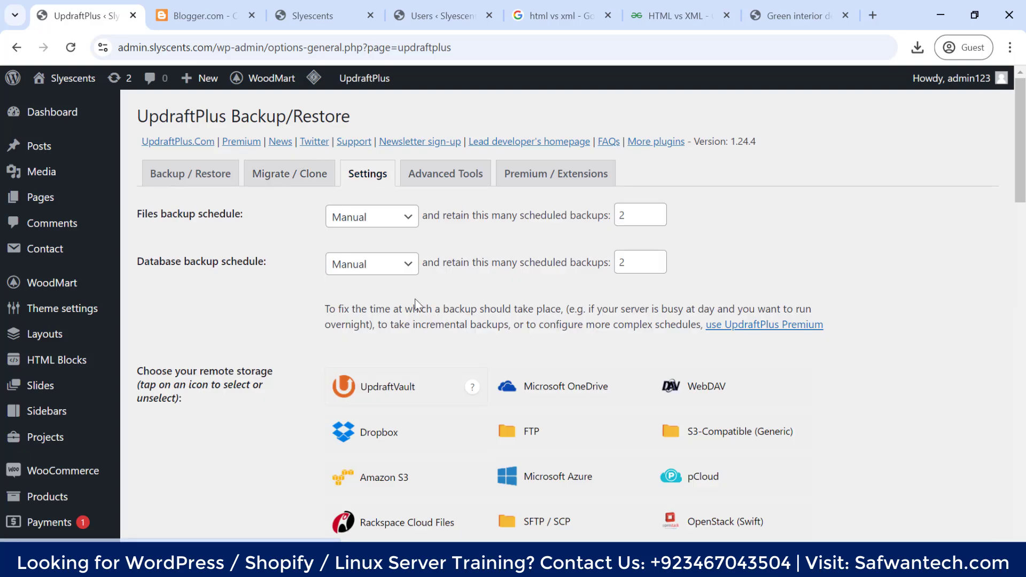
left_click(407, 218)
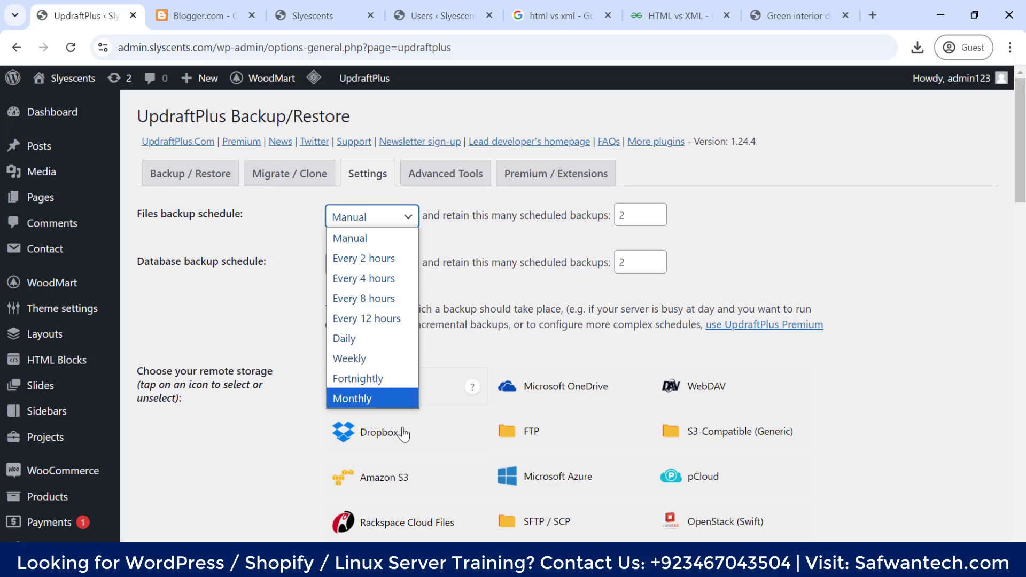
left_click(772, 213)
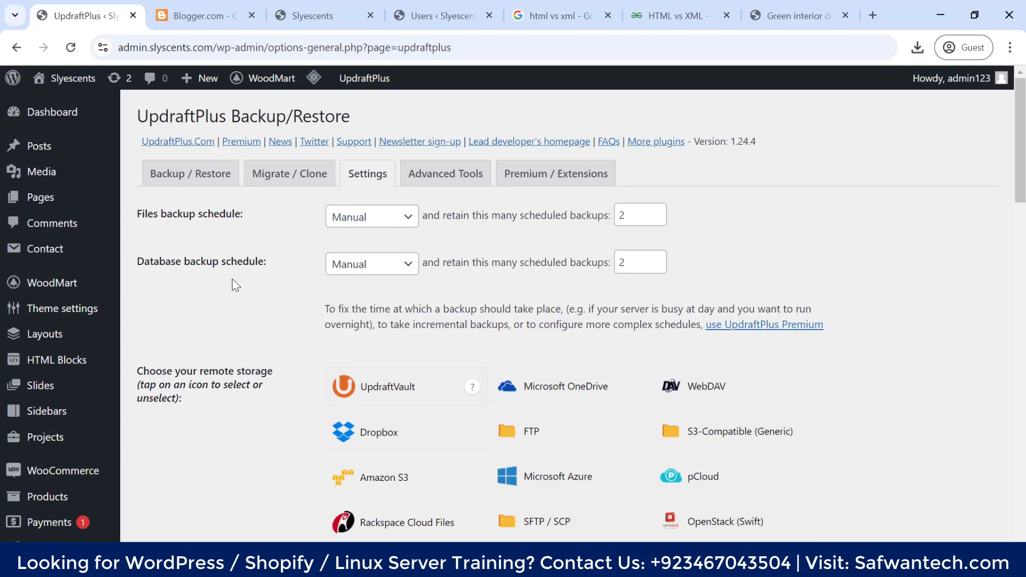
- Review the remote storage services offered for backups, including Google Drive
scroll(249, 240, "down", 3)
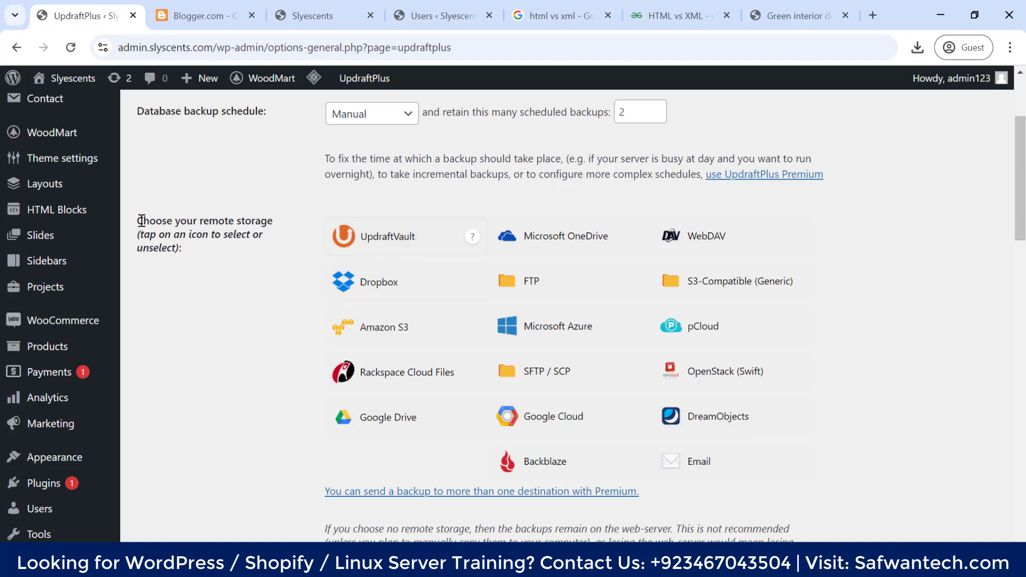
double_click(252, 219)
triple_click(256, 221)
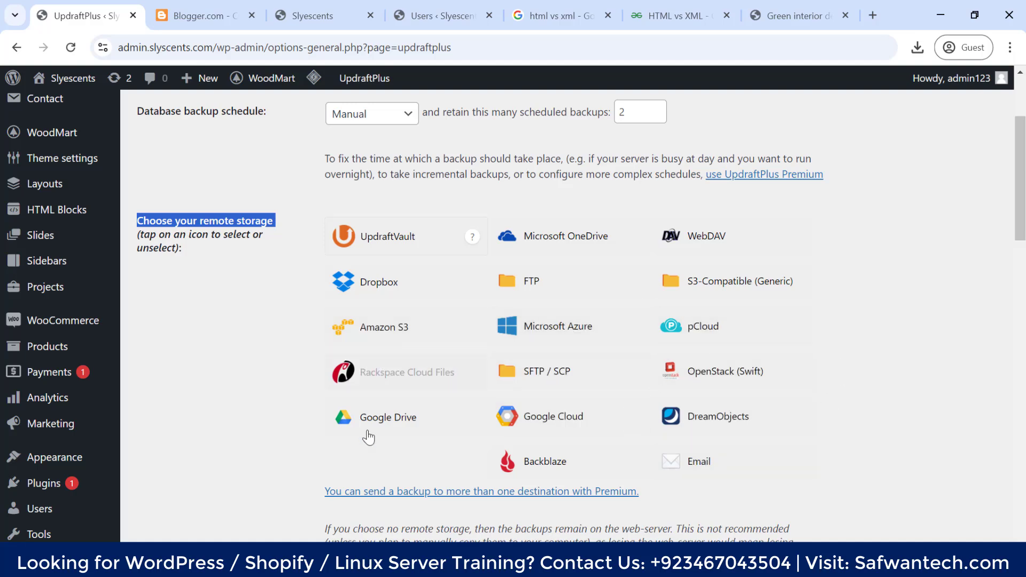
left_click(404, 422)
left_click(202, 293)
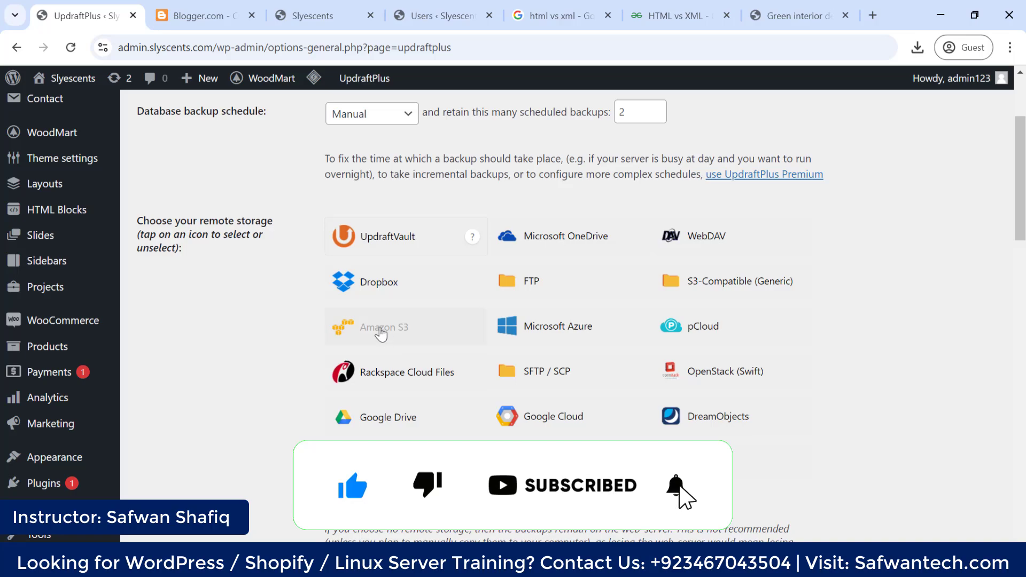
- Choose Amazon S3 as the remote storage and check the access key, secret key and location fields it requires
left_click(381, 337)
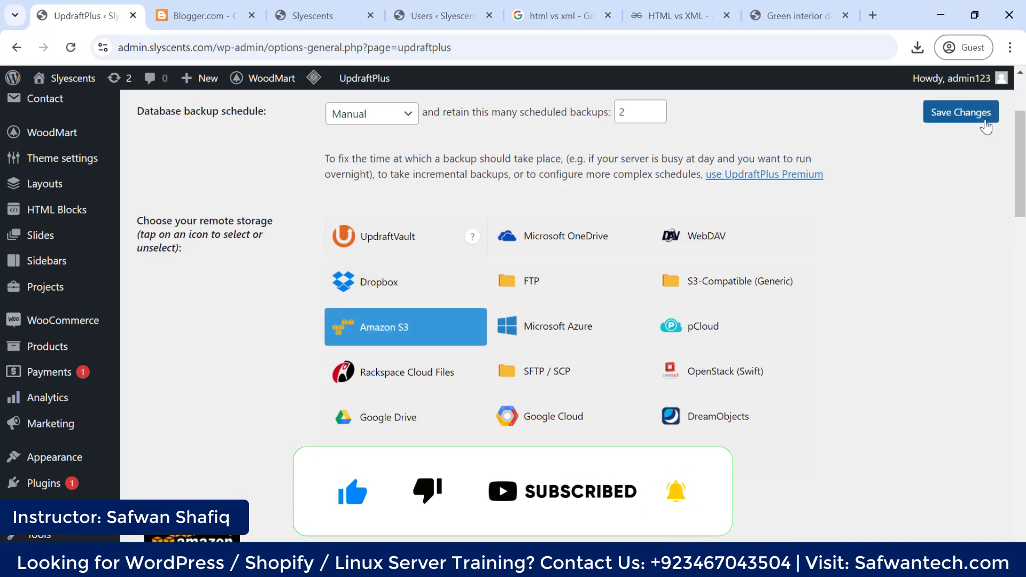
scroll(331, 277, "down", 5)
scroll(260, 293, "down", 3)
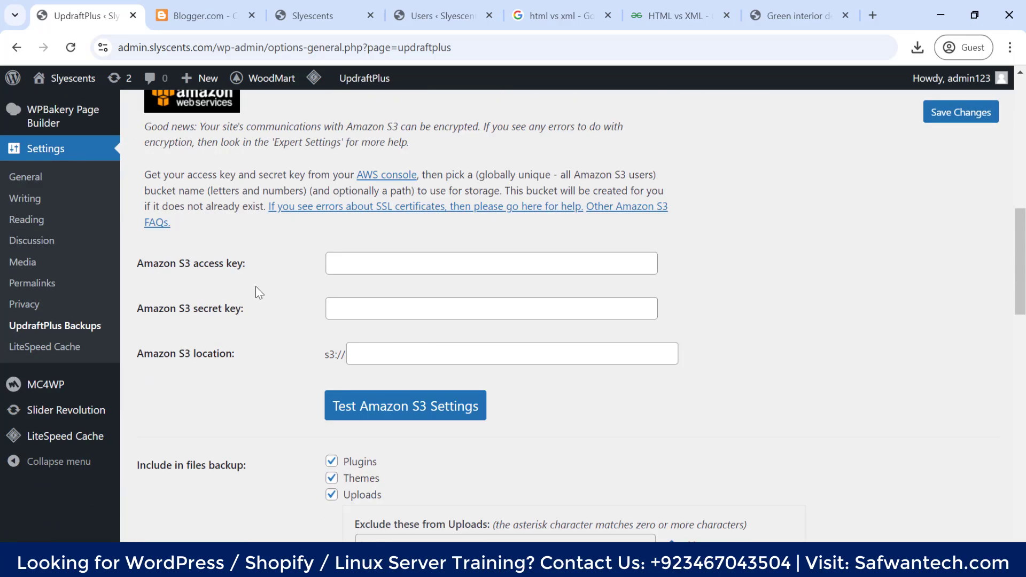
left_click_drag(139, 265, 239, 263)
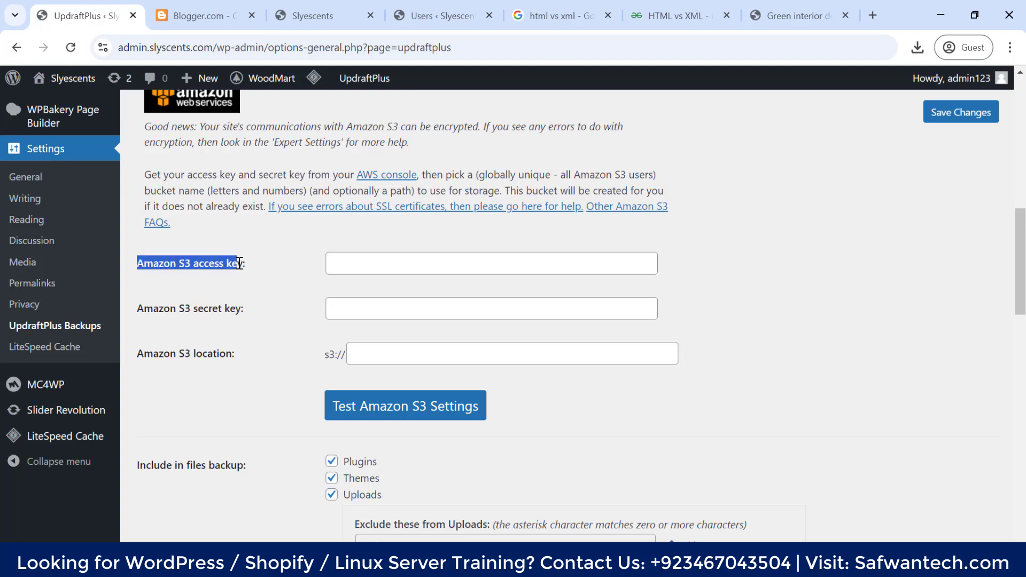
left_click(247, 267)
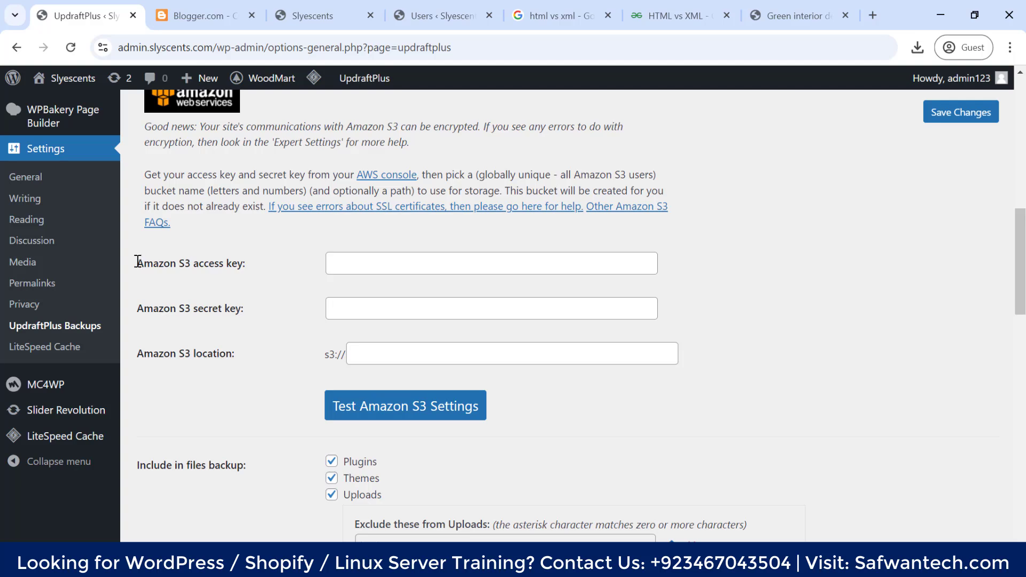
- Search the web for "aws s3 storage" and open the Amazon S3 - Cloud Object Storage page on the AWS site
left_click_drag(138, 262, 185, 263)
double_click(187, 264)
left_click(550, 8)
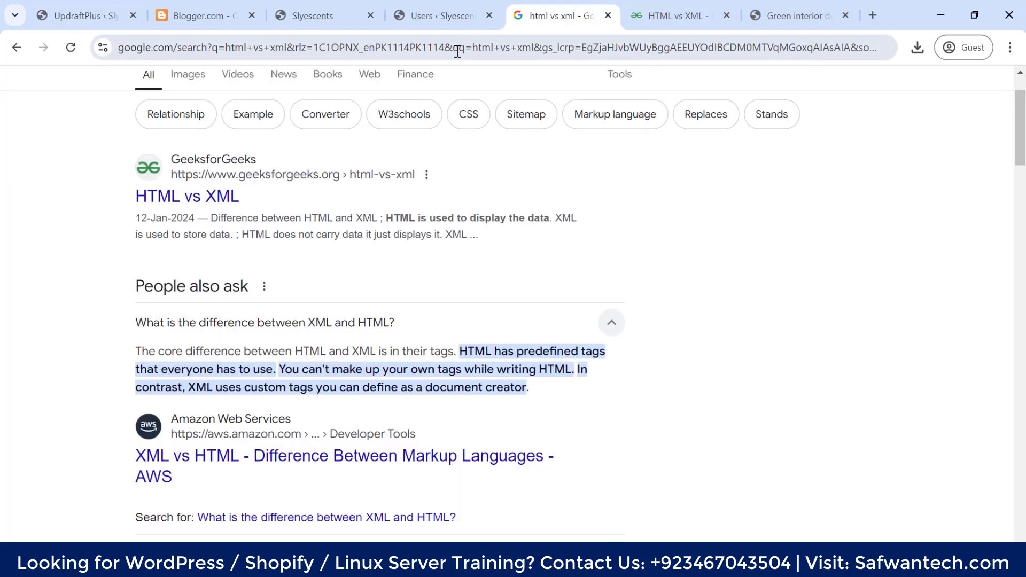
left_click(459, 50)
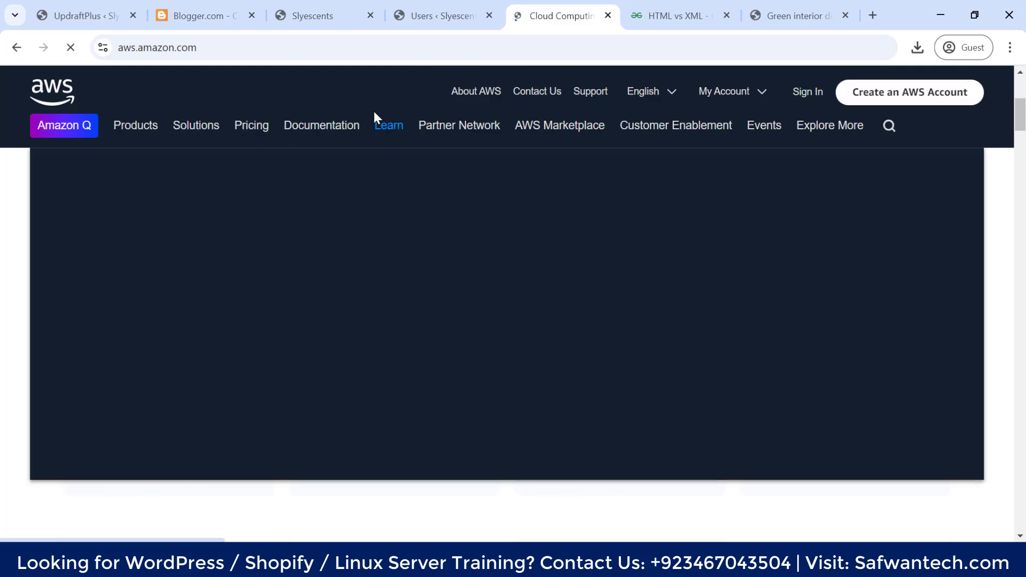
left_click(356, 50)
type("aws s3 storage")
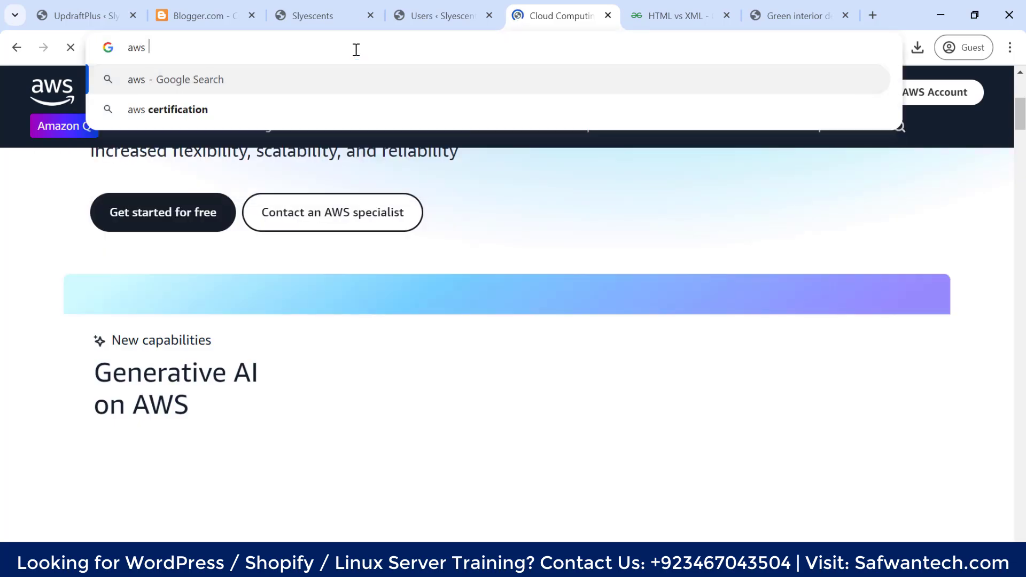
key("Return")
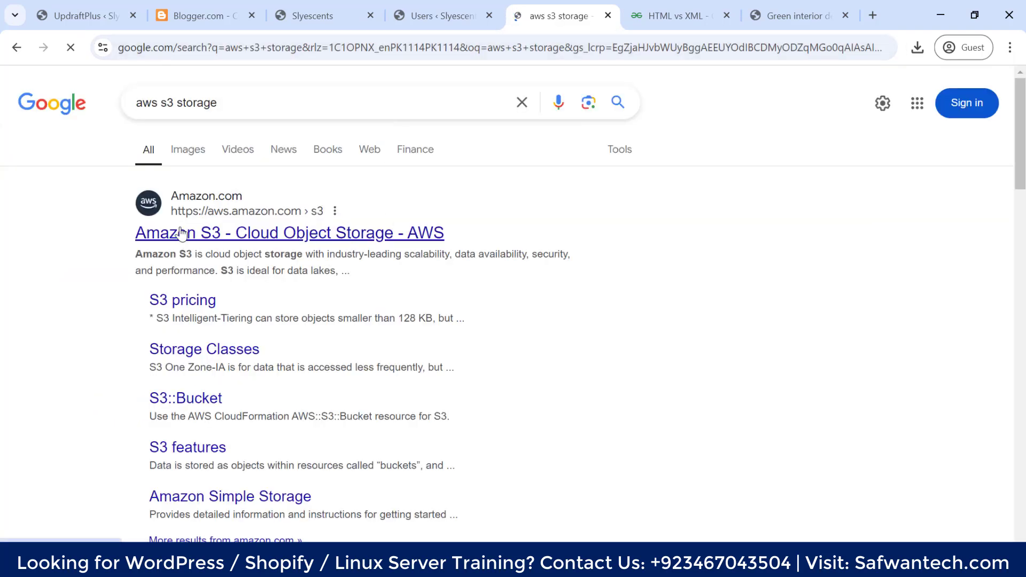
left_click(263, 239)
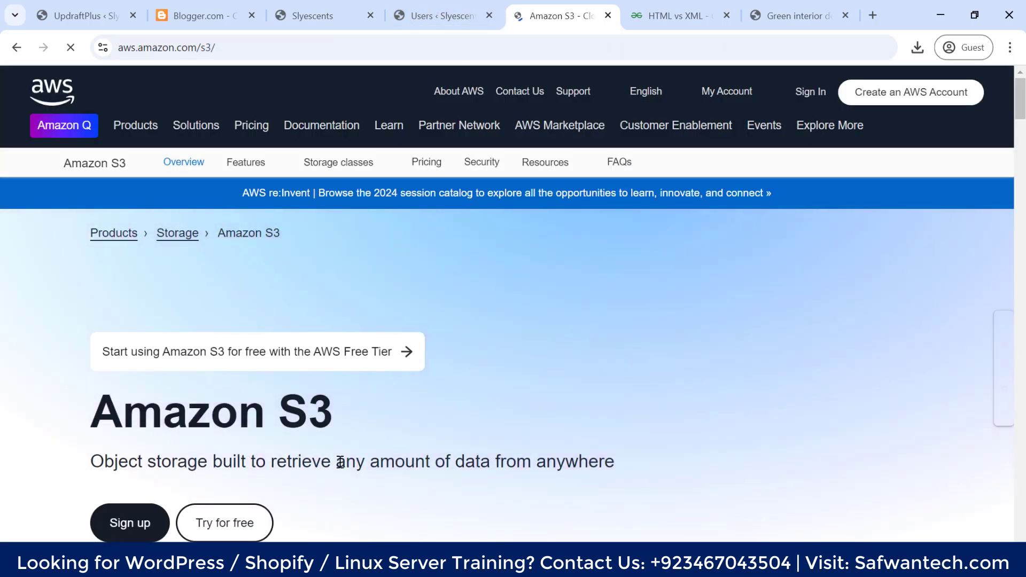
- Read the "What is Amazon S3?" description on the AWS page and dismiss the chat offer
scroll(648, 464, "down", 8)
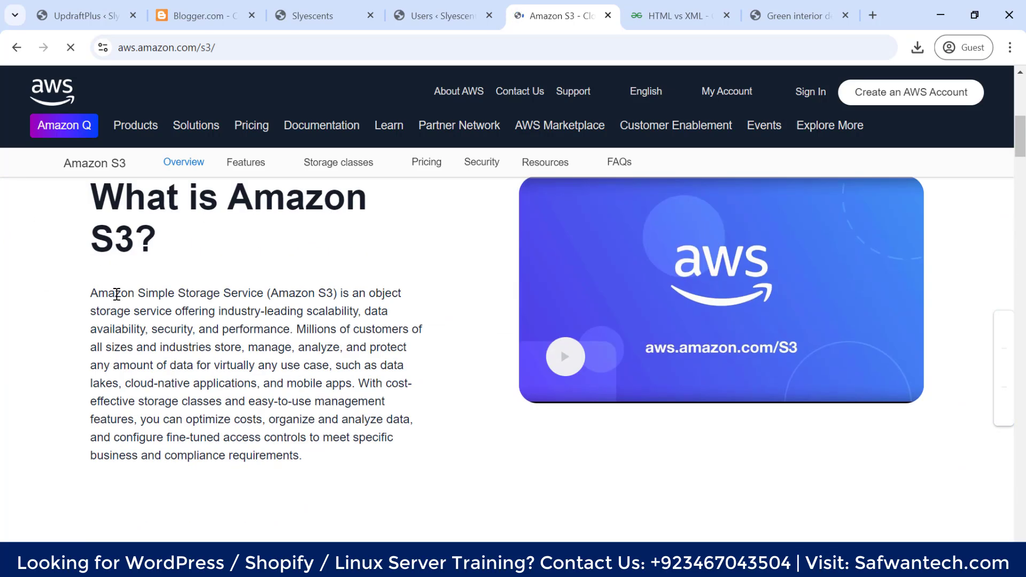
left_click_drag(90, 293, 417, 477)
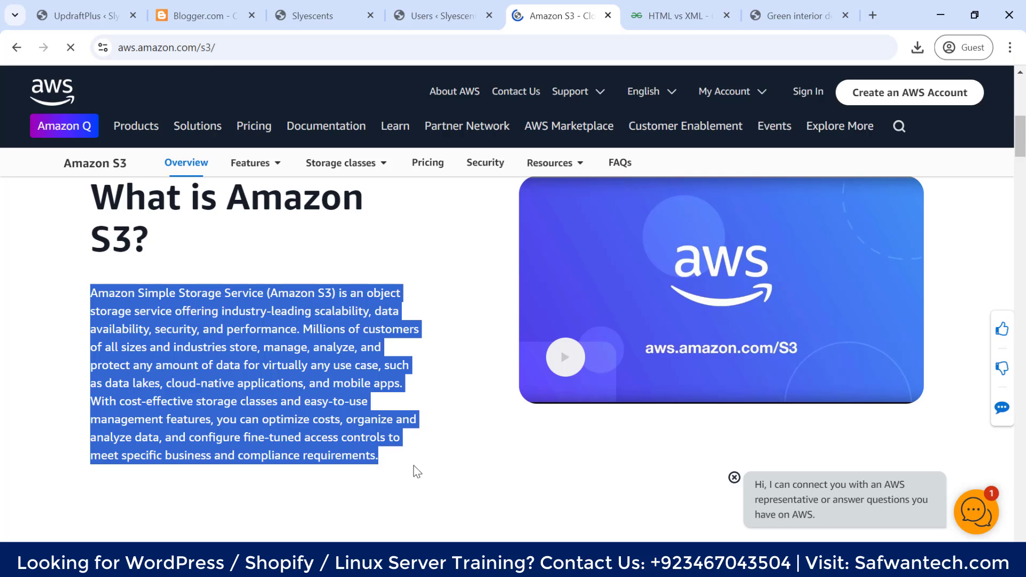
left_click(452, 369)
scroll(456, 329, "down", 8)
scroll(449, 328, "up", 16)
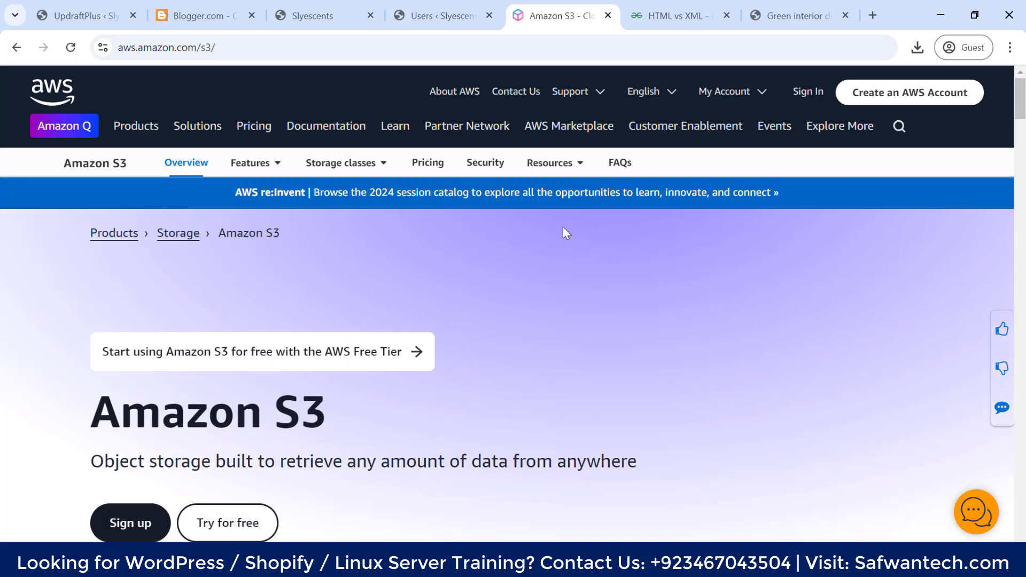
left_click(735, 477)
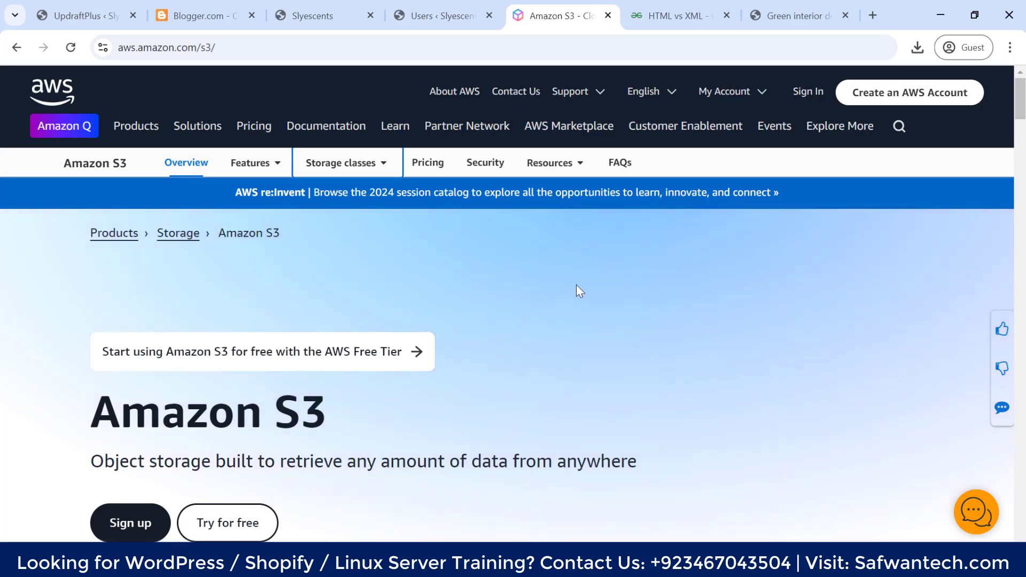
- Look through the rest of the Amazon S3 page, including the customers, How it works diagram and Get started sections
scroll(576, 285, "down", 15)
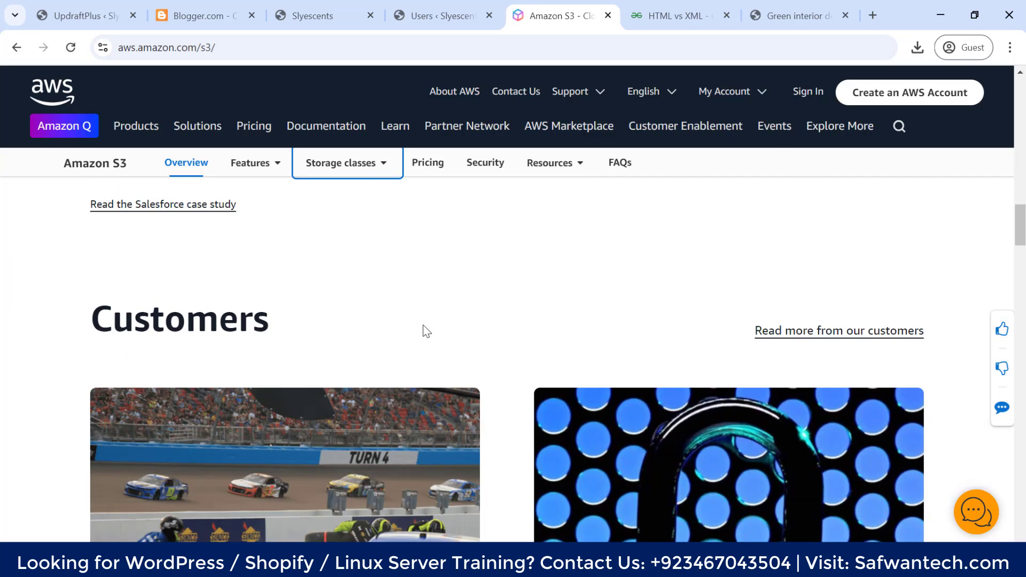
scroll(426, 331, "down", 15)
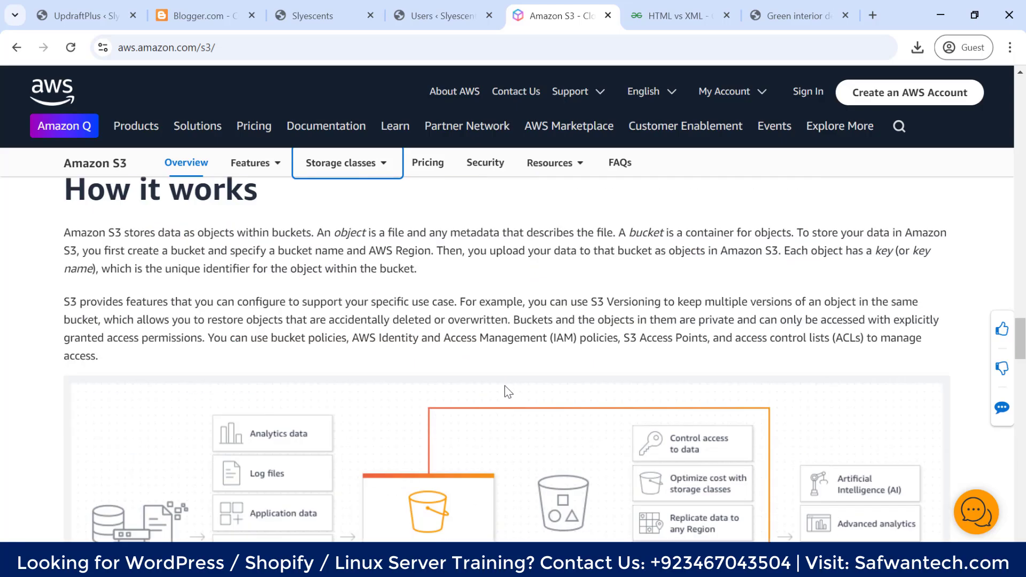
scroll(433, 315, "down", 4)
scroll(464, 324, "up", 1)
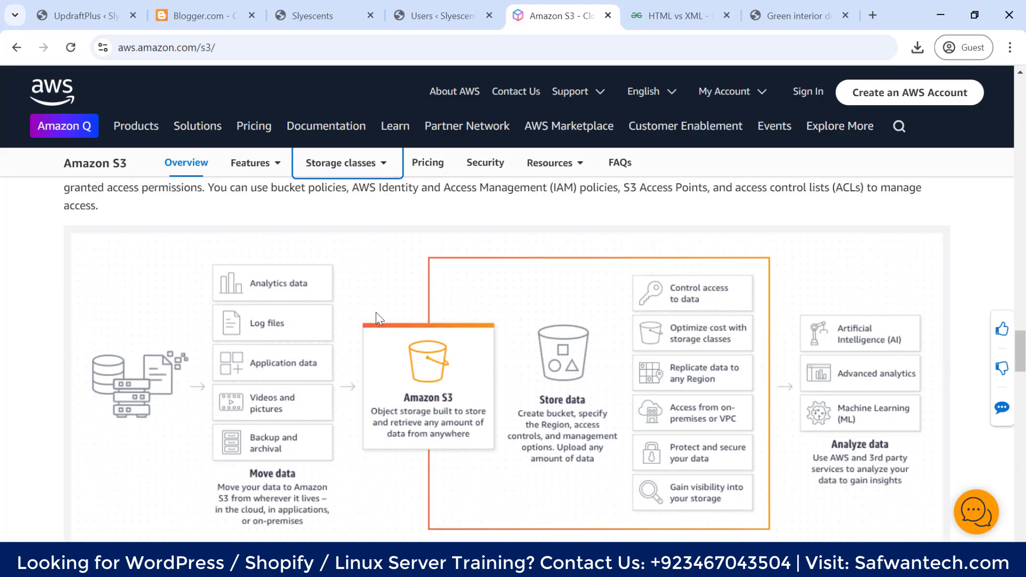
scroll(304, 289, "down", 10)
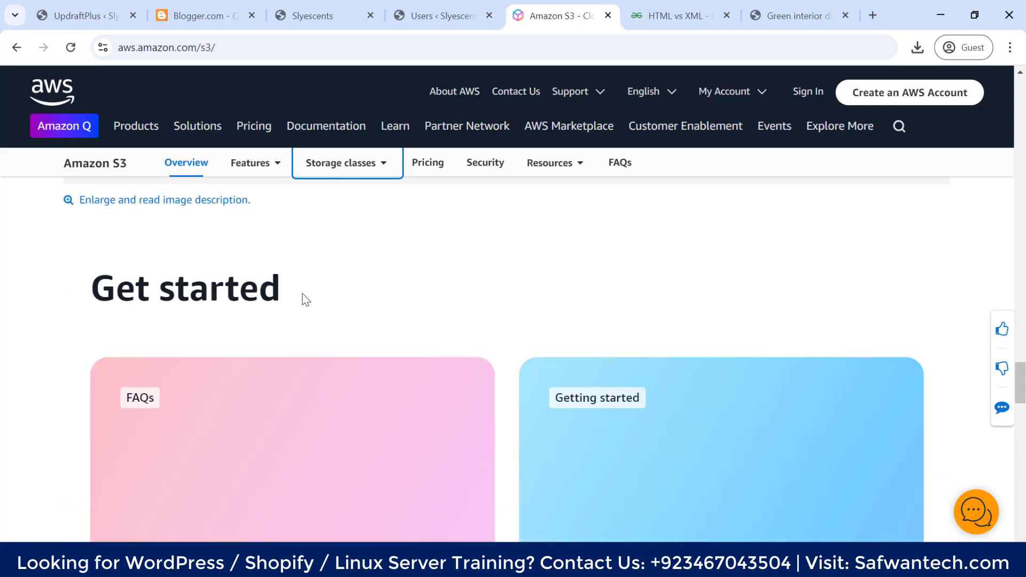
scroll(303, 293, "up", 1)
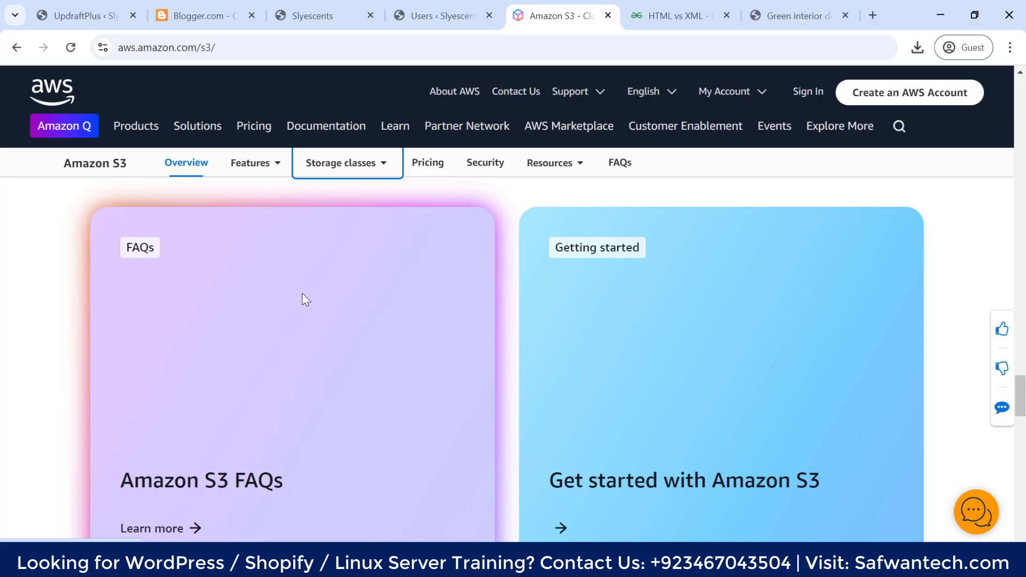
scroll(598, 321, "down", 15)
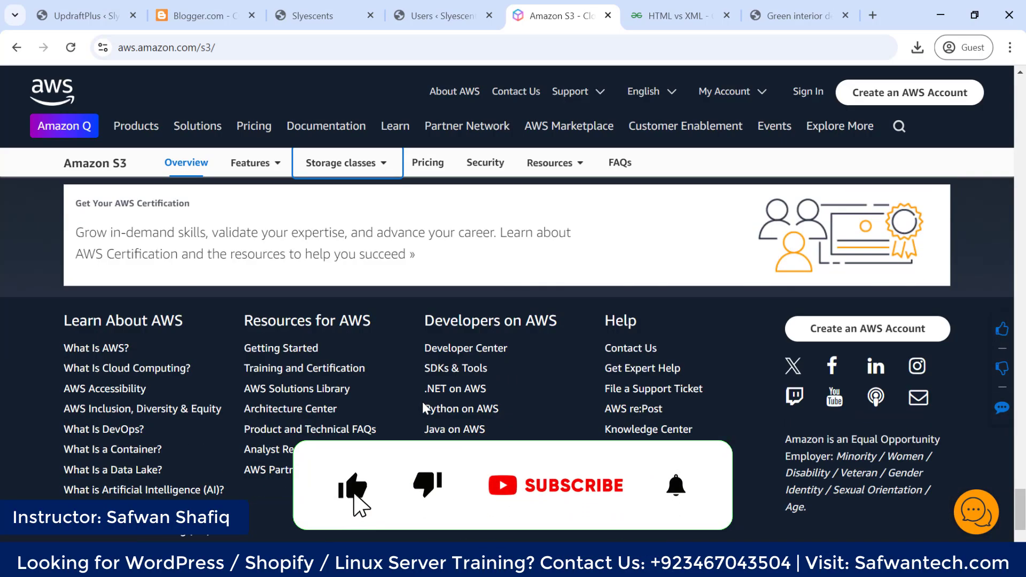
left_click_drag(1020, 502, 1023, 75)
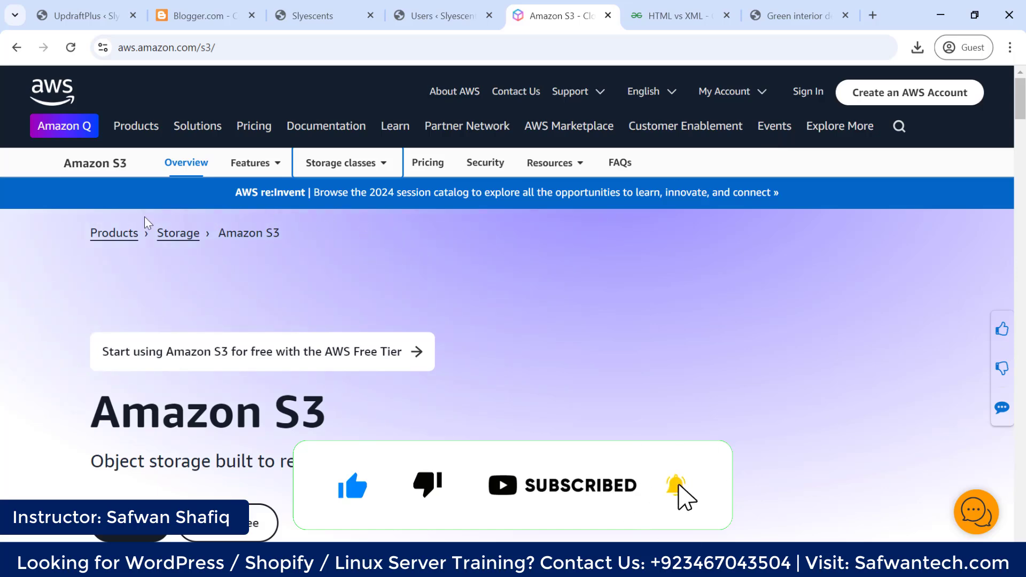
- Return to the UpdraftPlus settings and point out the Amazon S3 access key, secret key and location fields
left_click(105, 7)
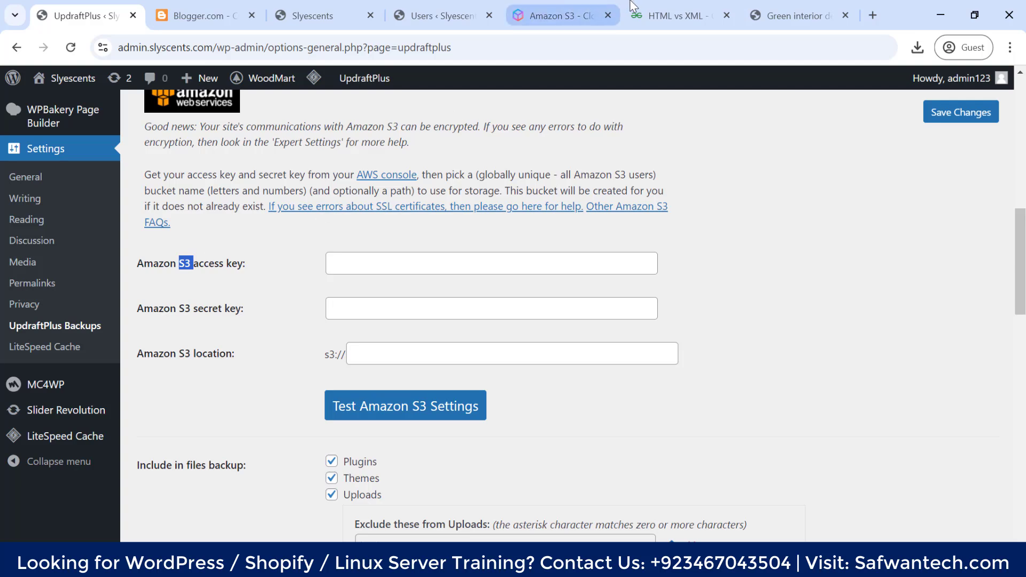
left_click(556, 15)
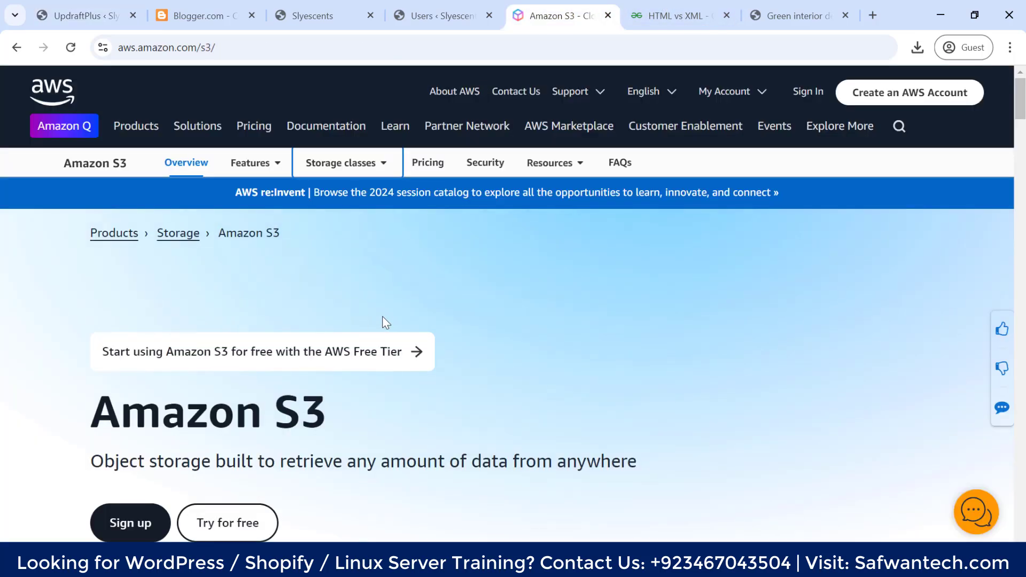
left_click(98, 15)
double_click(209, 260)
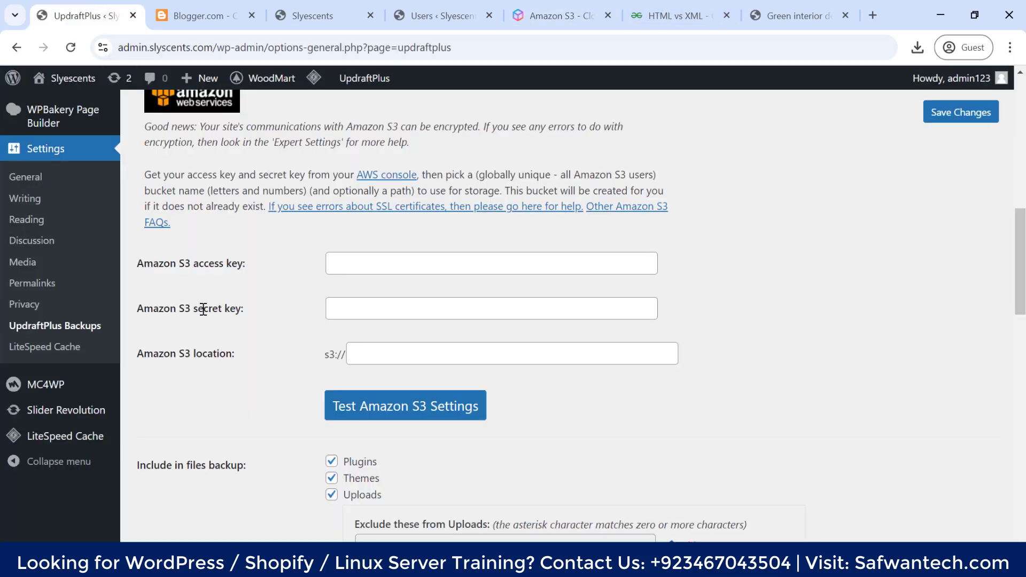
double_click(204, 308)
double_click(211, 354)
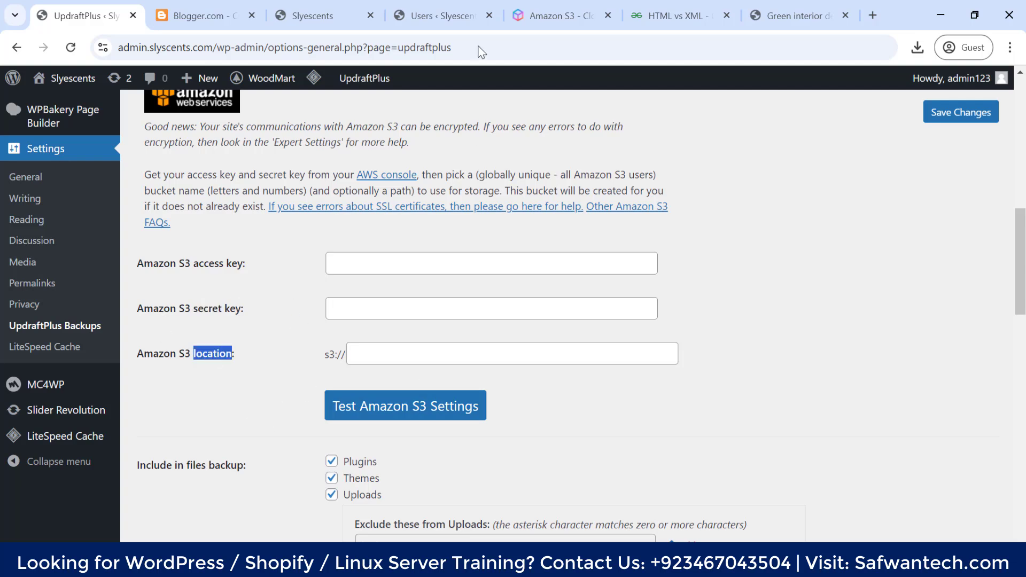
- Revisit the Amazon S3 page, then highlight the s3:// prefix of the location field in the UpdraftPlus settings
left_click(555, 16)
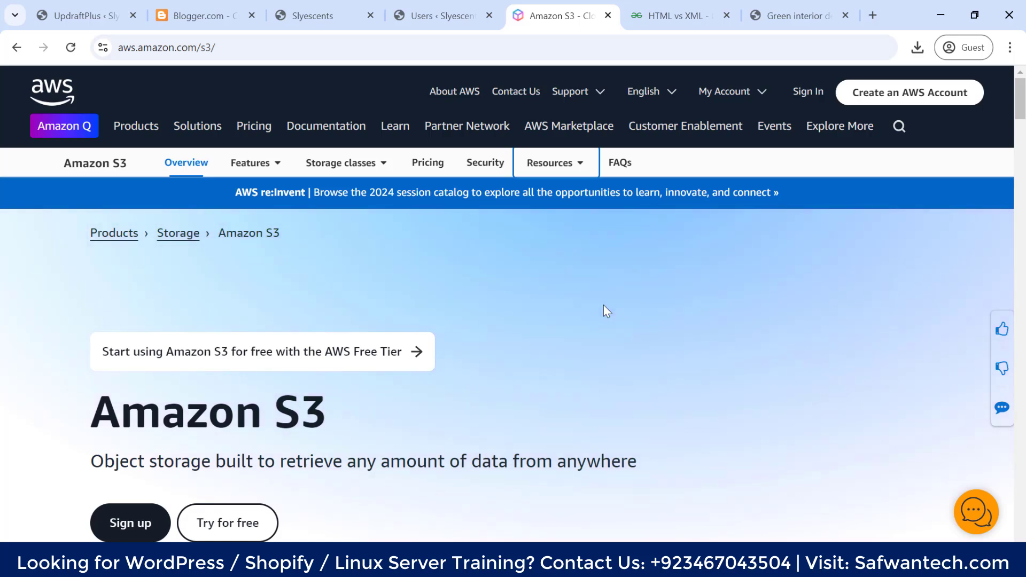
left_click_drag(257, 284, 301, 279)
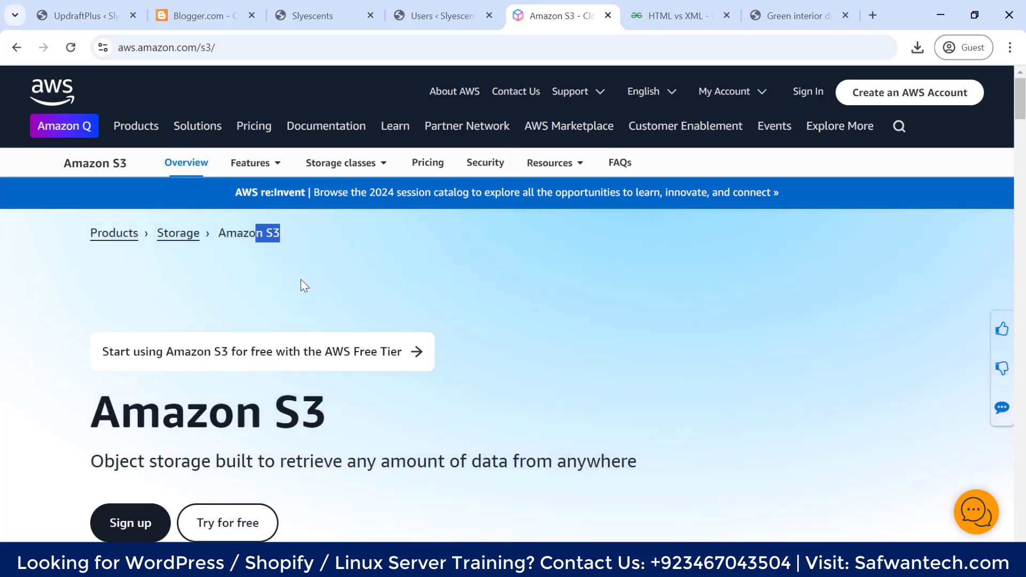
left_click(248, 266)
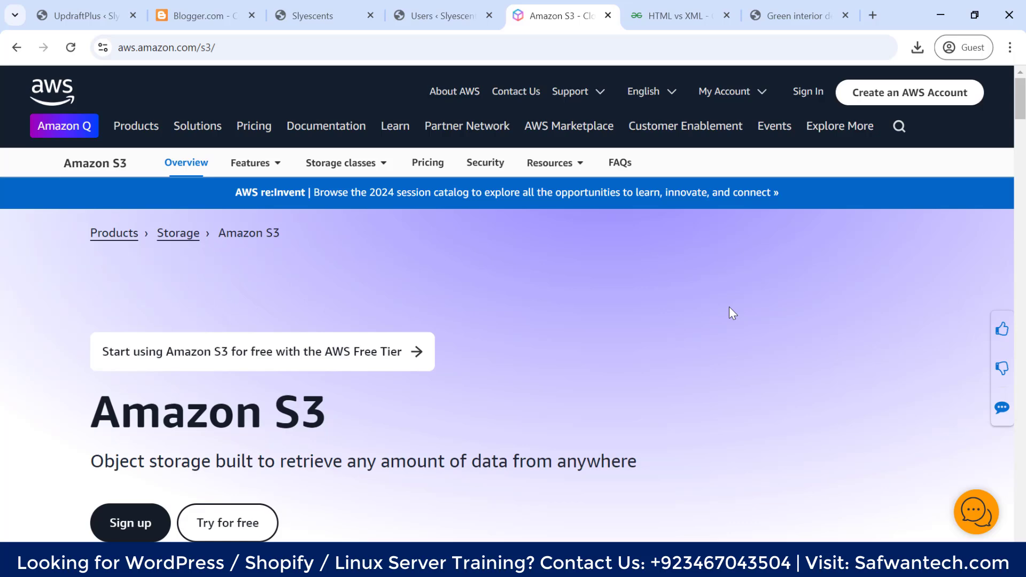
left_click(85, 16)
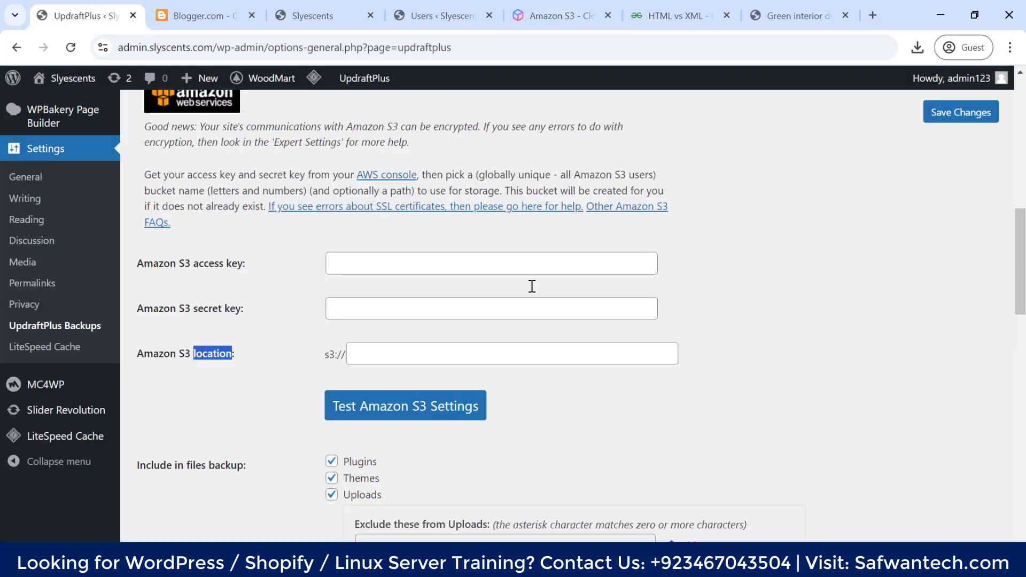
left_click_drag(325, 360, 347, 360)
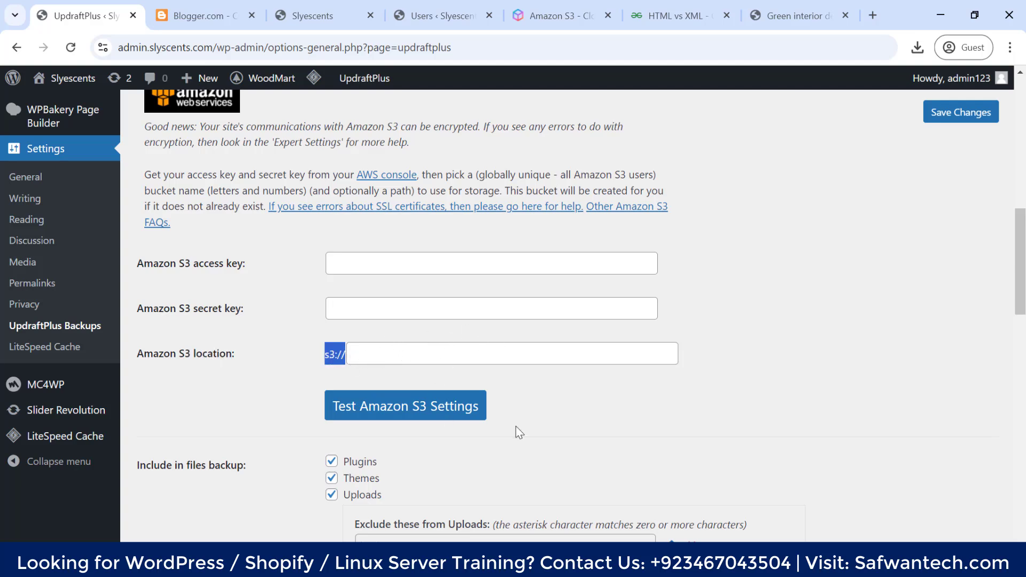
- Review the content included in the files backup, such as plugins, themes and uploads, along with the exclusion rules
scroll(492, 353, "down", 3)
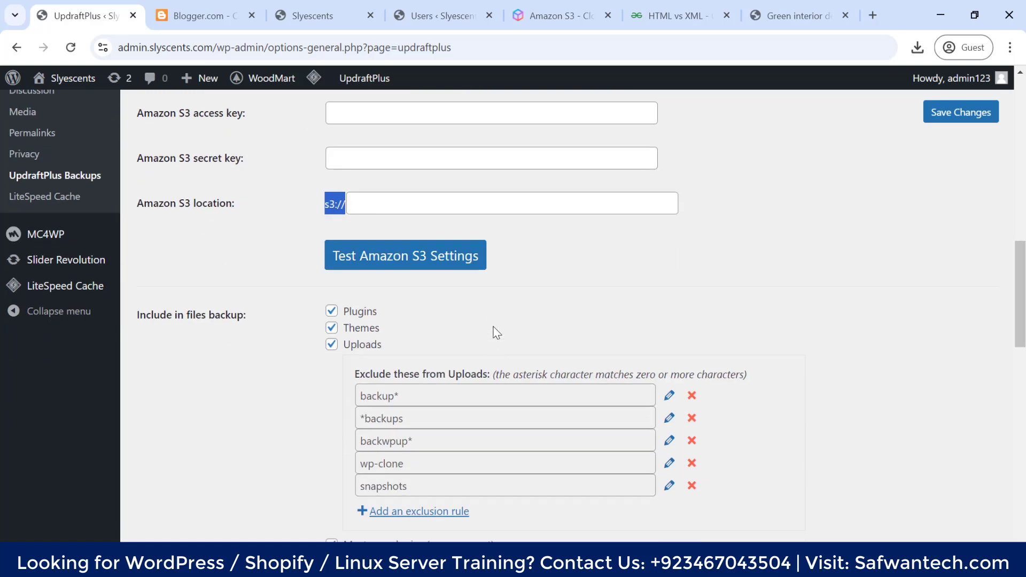
scroll(499, 332, "up", 4)
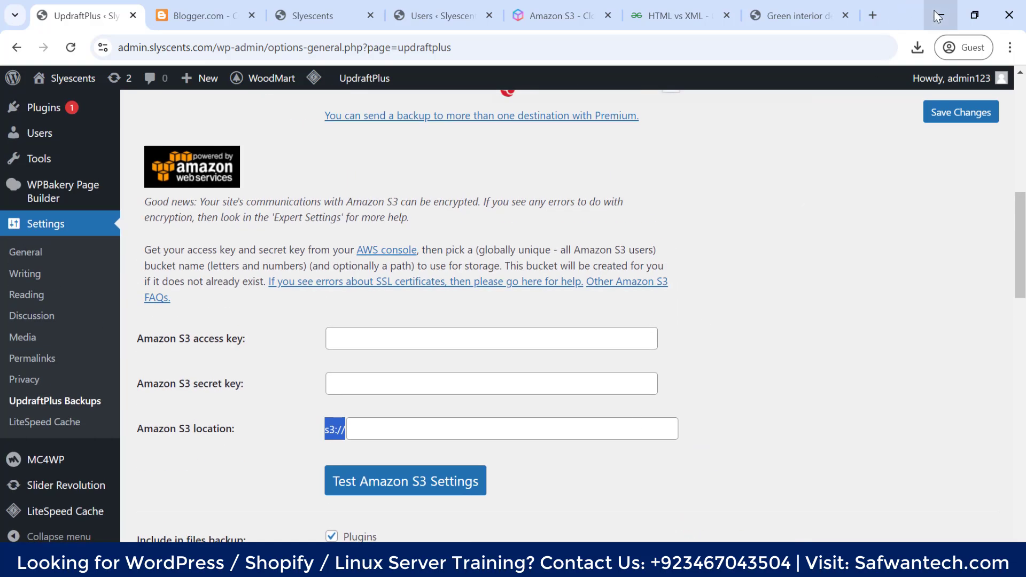
scroll(408, 354, "down", 3)
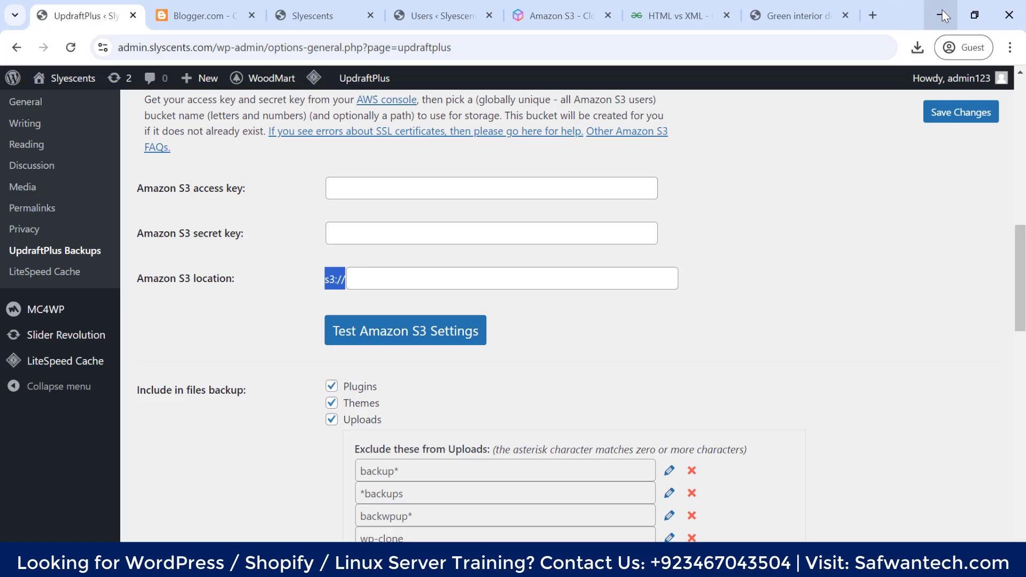
scroll(585, 338, "down", 3)
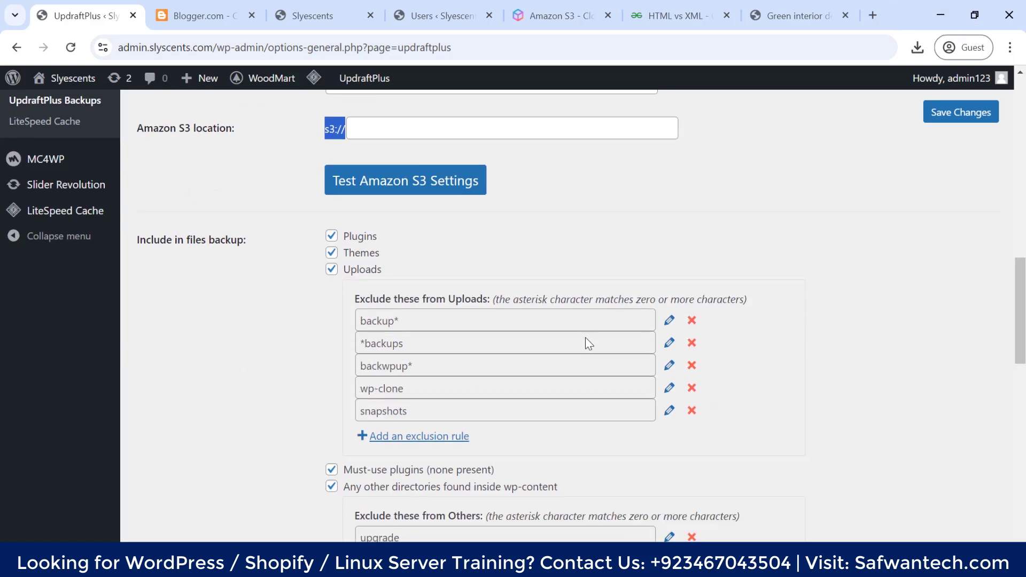
scroll(587, 339, "down", 3)
scroll(468, 217, "down", 2)
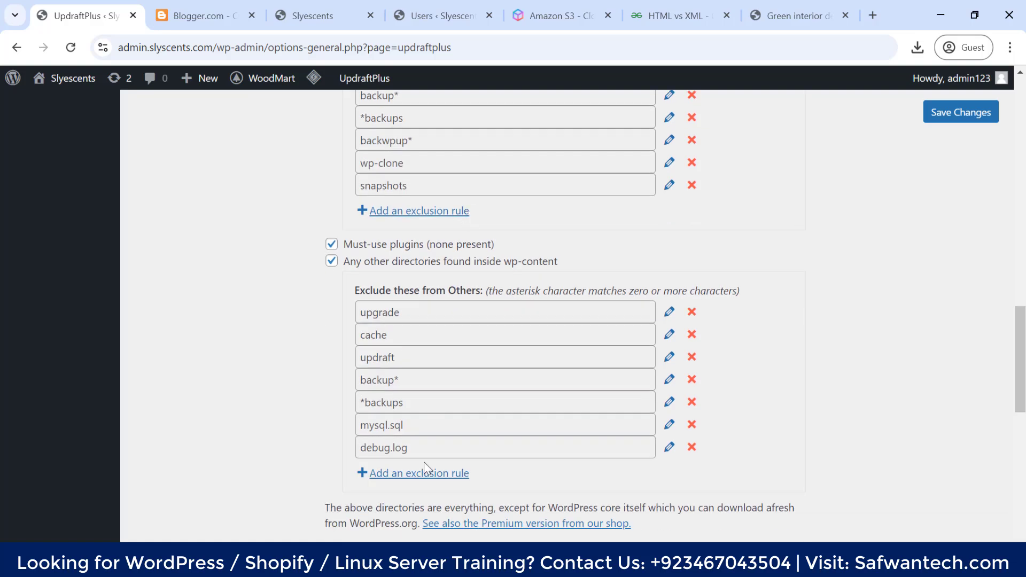
scroll(623, 300, "up", 6)
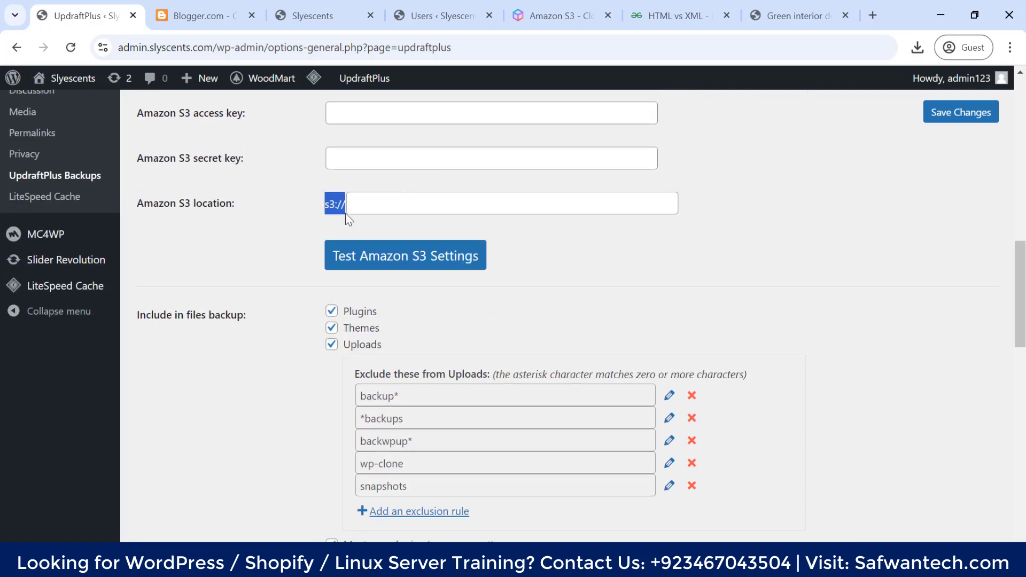
left_click_drag(137, 315, 247, 319)
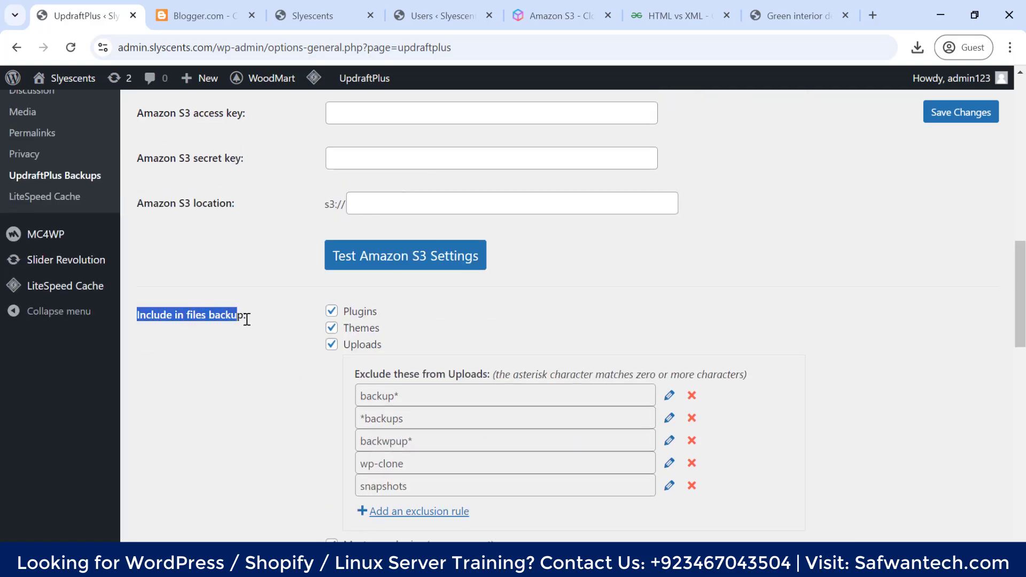
- Check the exclusions for other wp-content directories and the database encryption, email report and expert settings
scroll(265, 321, "down", 3)
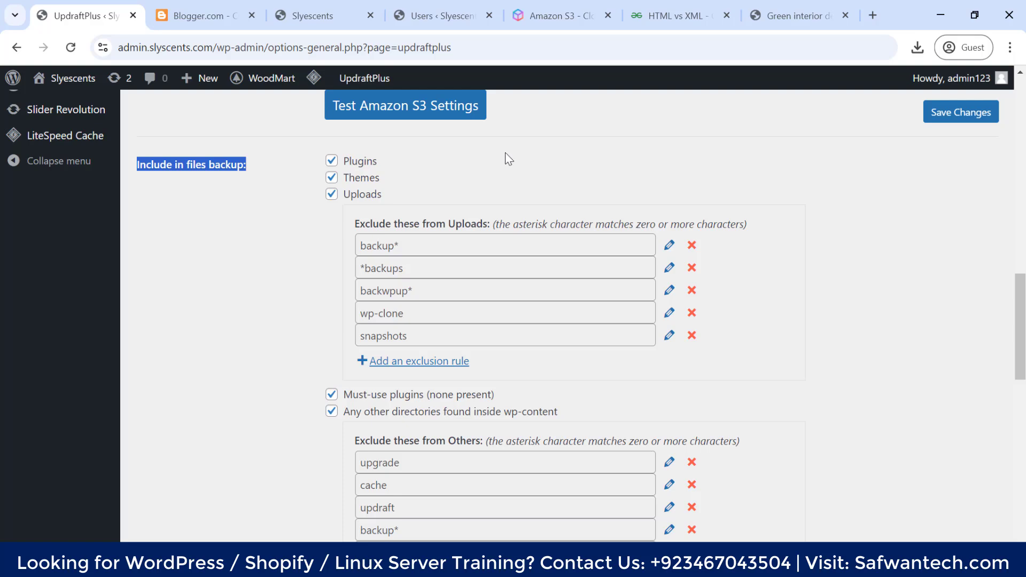
scroll(574, 255, "down", 5)
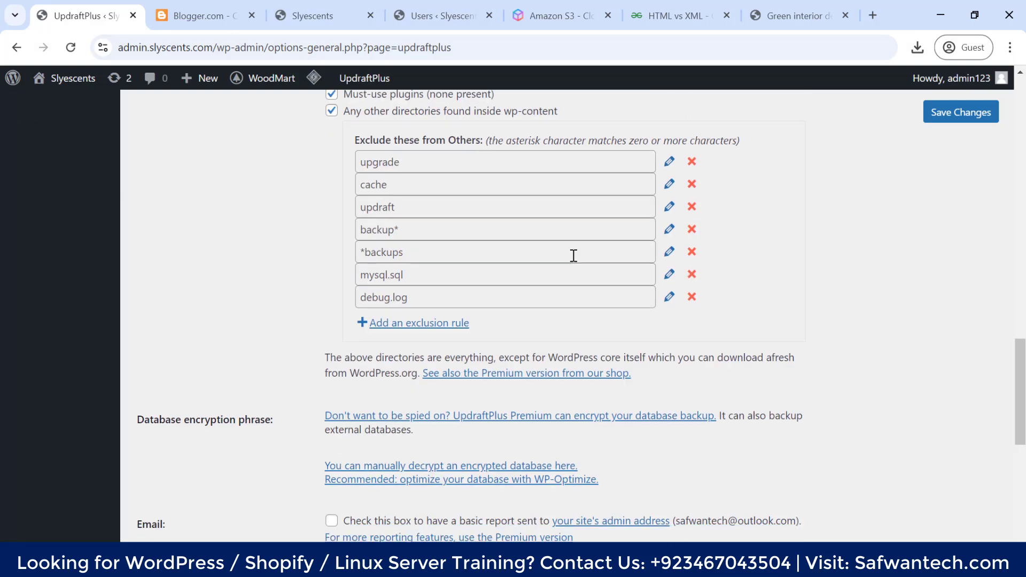
scroll(573, 255, "down", 4)
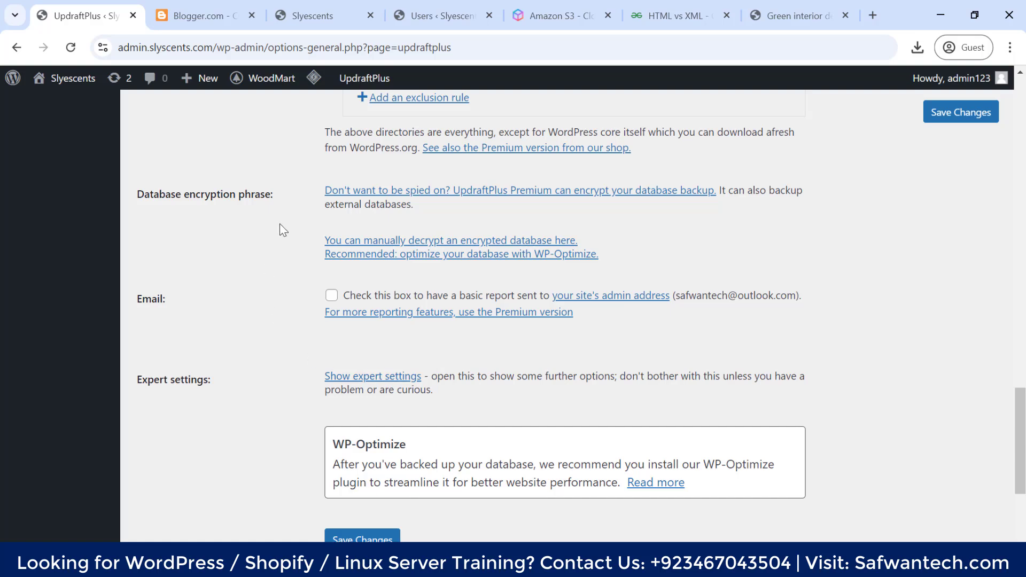
- Open the UpdraftPlus advanced tools and point out the web server and ABSPATH entries in the site information
scroll(284, 230, "down", 4)
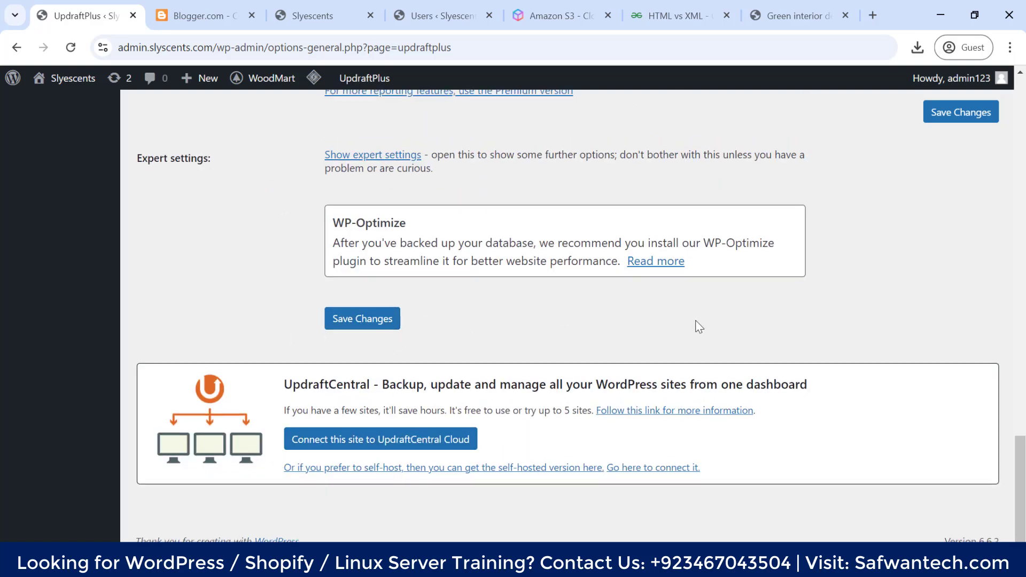
scroll(707, 322, "up", 20)
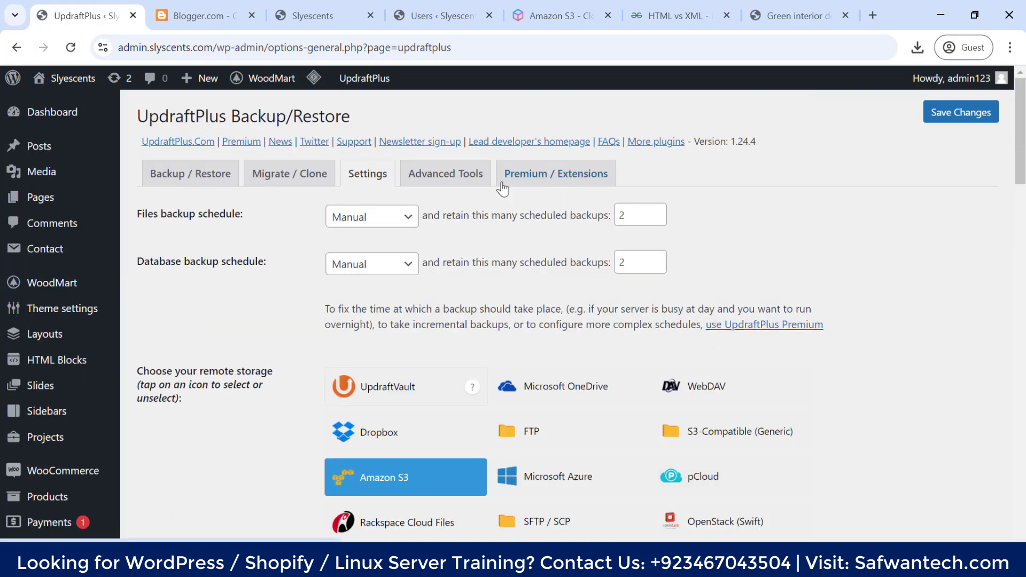
left_click(444, 180)
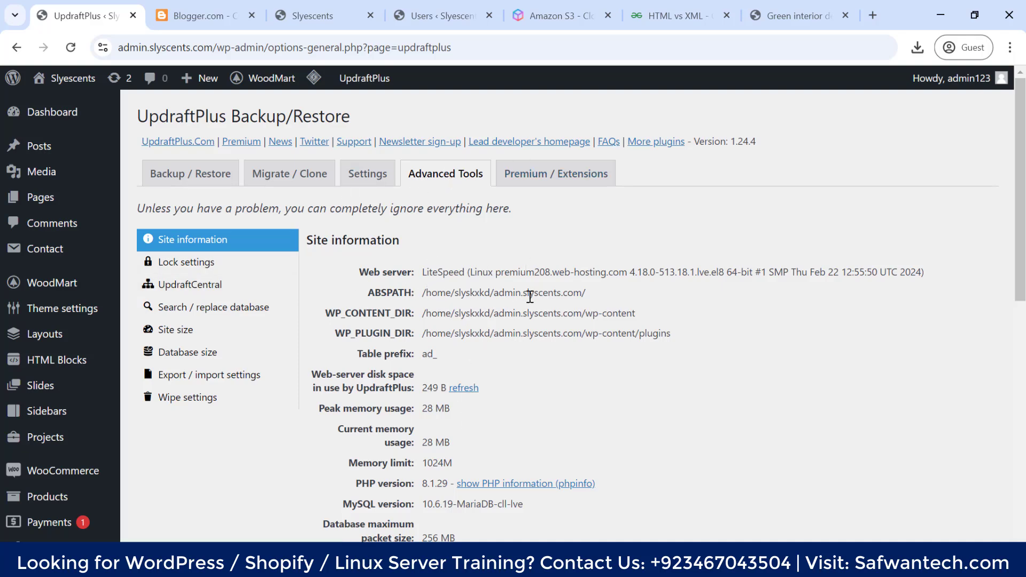
left_click_drag(494, 293, 573, 293)
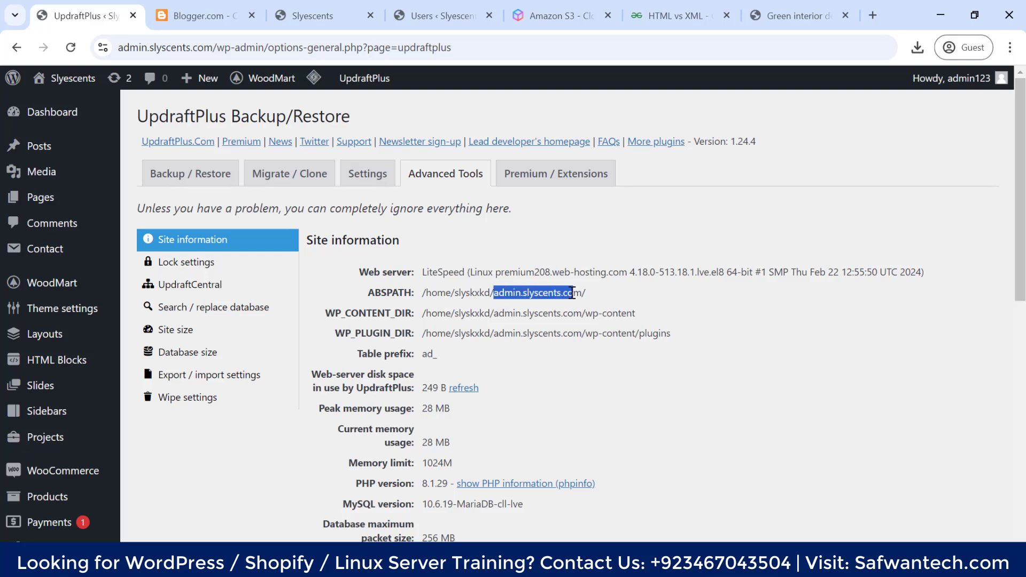
mouse_move(422, 273)
left_mouse_down()
mouse_move(488, 273)
mouse_move(399, 272)
mouse_move(410, 273)
left_mouse_up()
left_click(451, 287)
triple_click(432, 273)
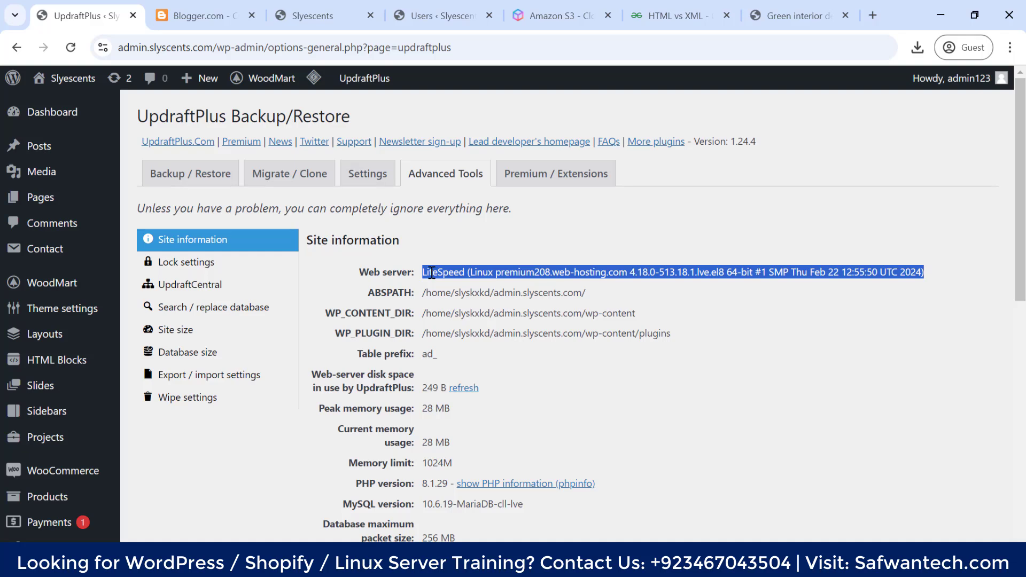
left_click(424, 277)
- Search Google for "LiteSpeed" from the web server entry and highlight its name in the web server description
left_click_drag(424, 271, 465, 272)
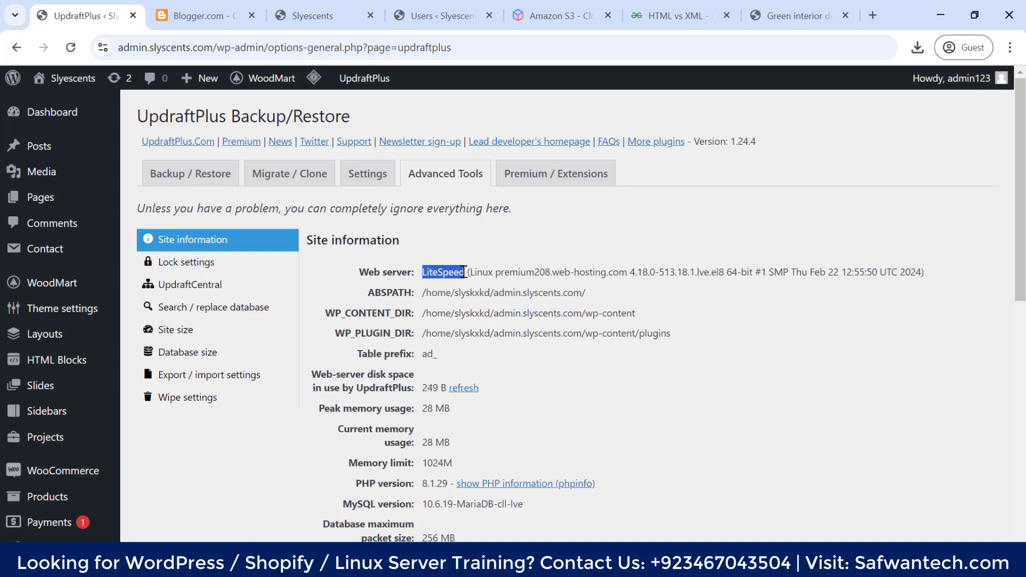
right_click(464, 273)
left_click(495, 329)
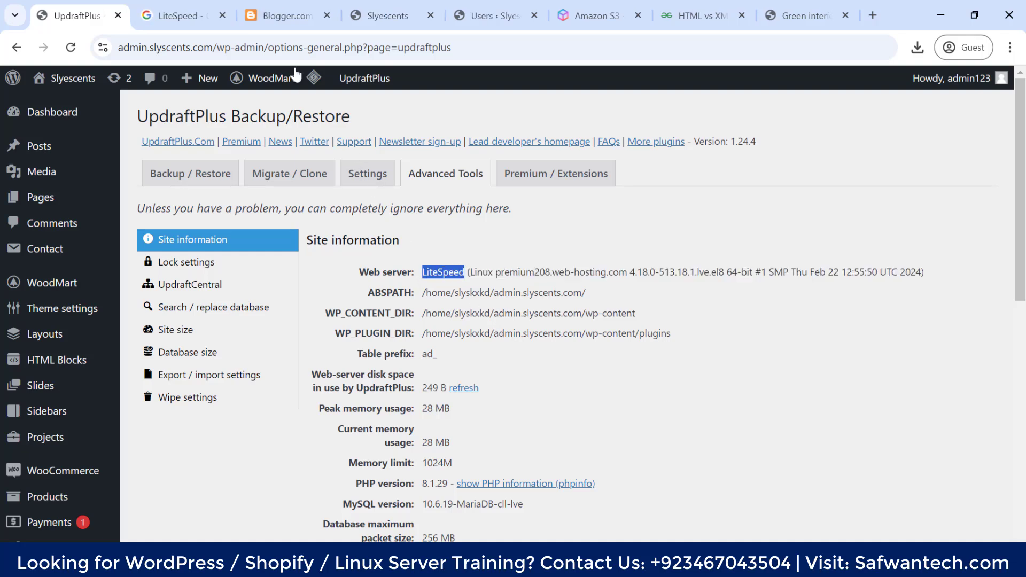
left_click(179, 16)
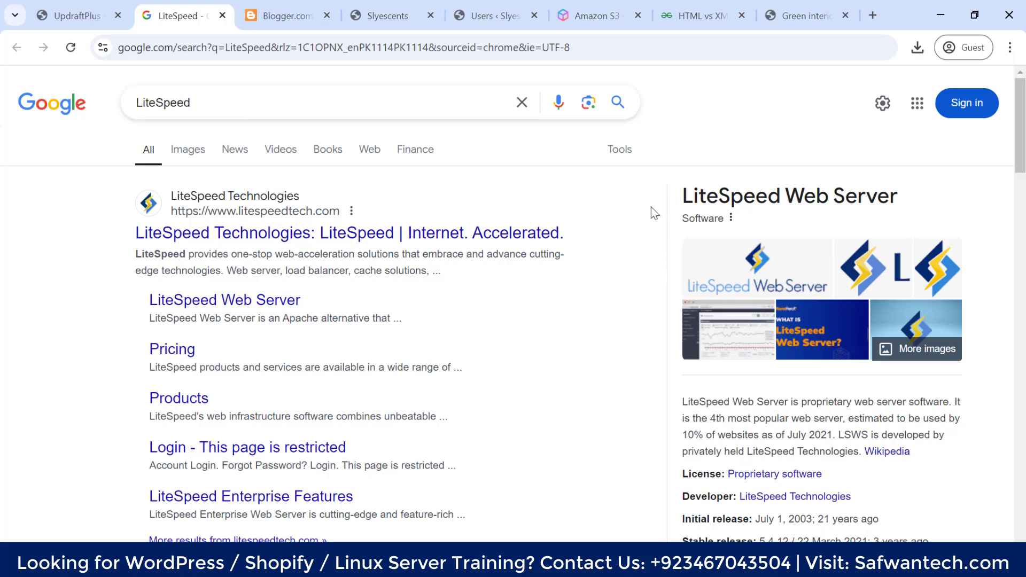
double_click(839, 201)
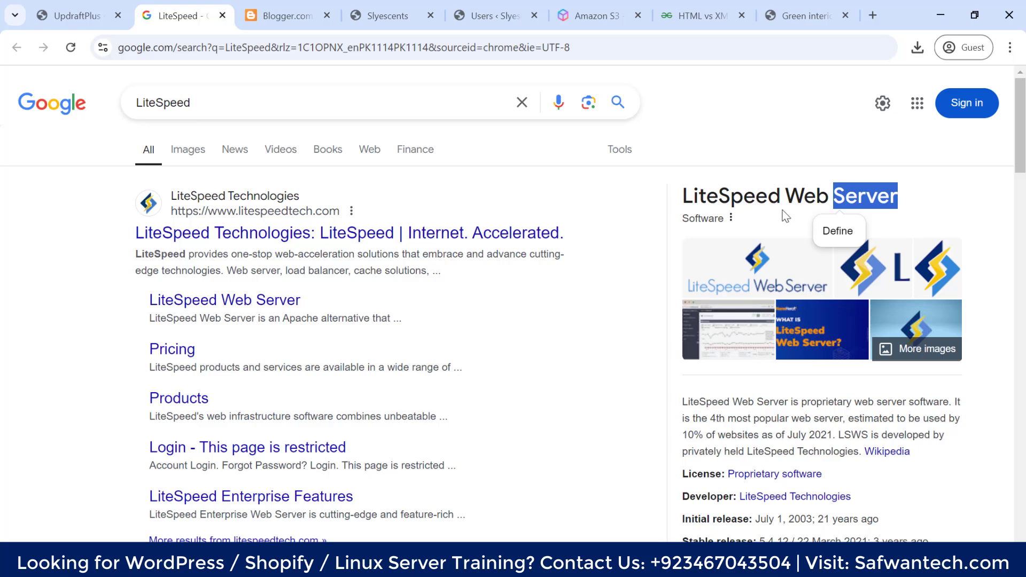
left_click_drag(788, 401, 683, 402)
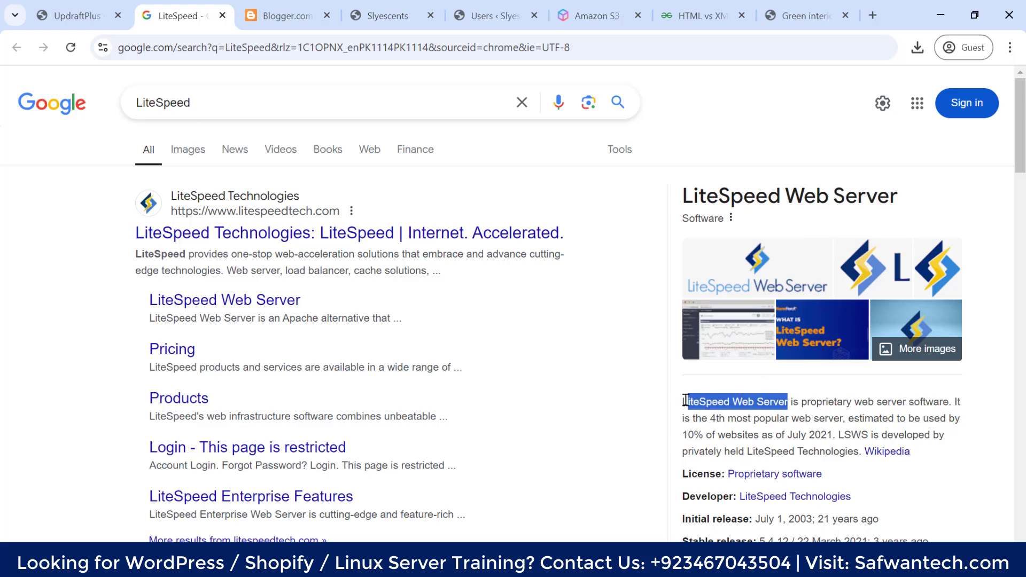
- Search Google for "nginx" and highlight the opening words of its description, "Nginx is a web server"
double_click(229, 101)
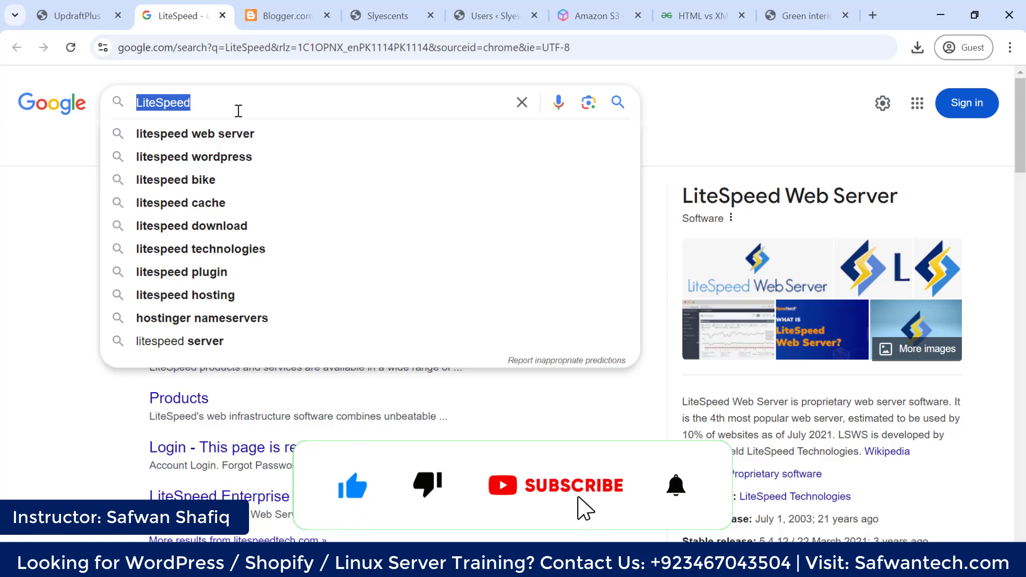
type("ngni")
left_click(238, 134)
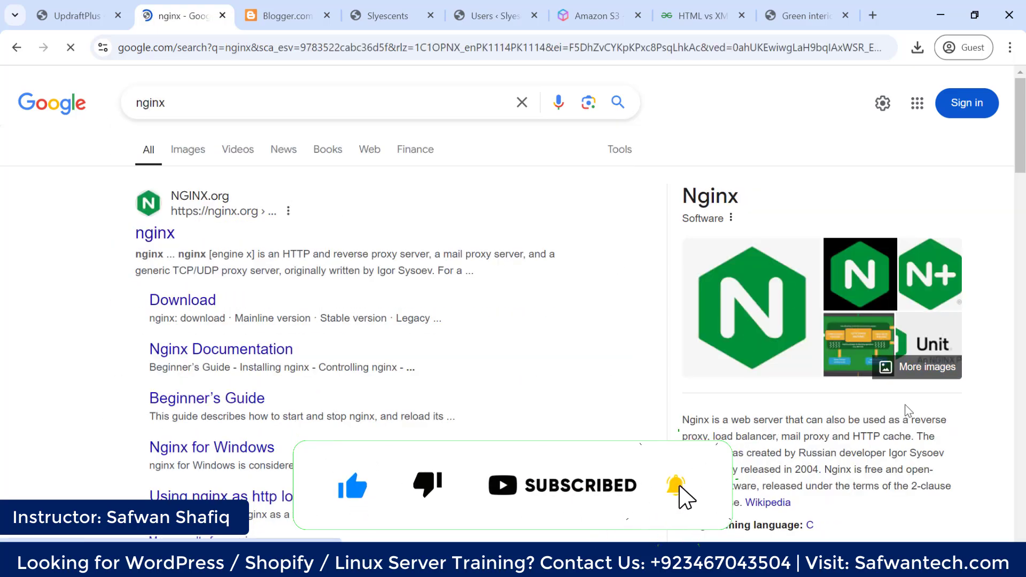
left_click_drag(683, 419, 783, 417)
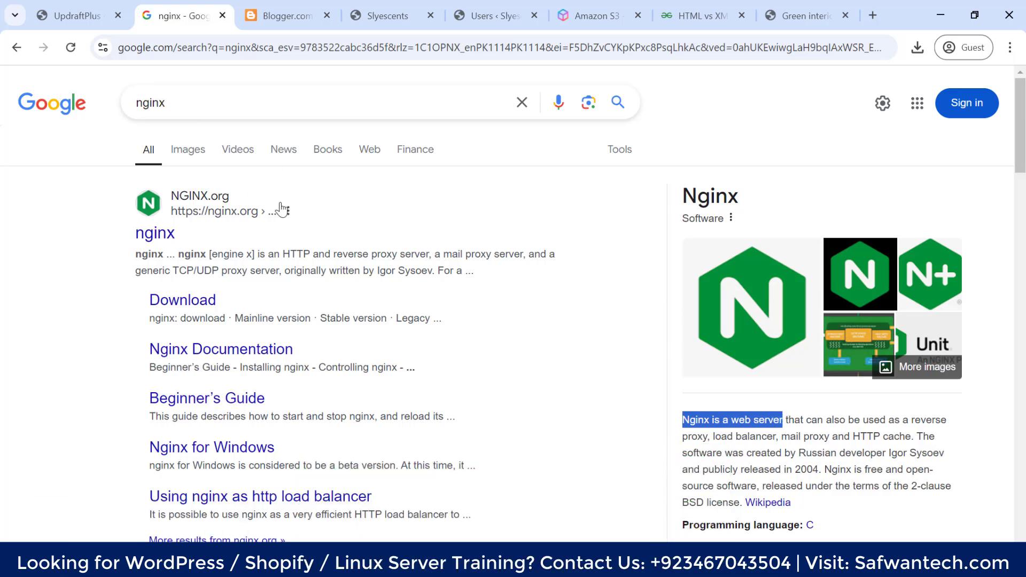
- Return to the LiteSpeed search results, skim them and highlight "Web Server" in the overview title
left_click(16, 47)
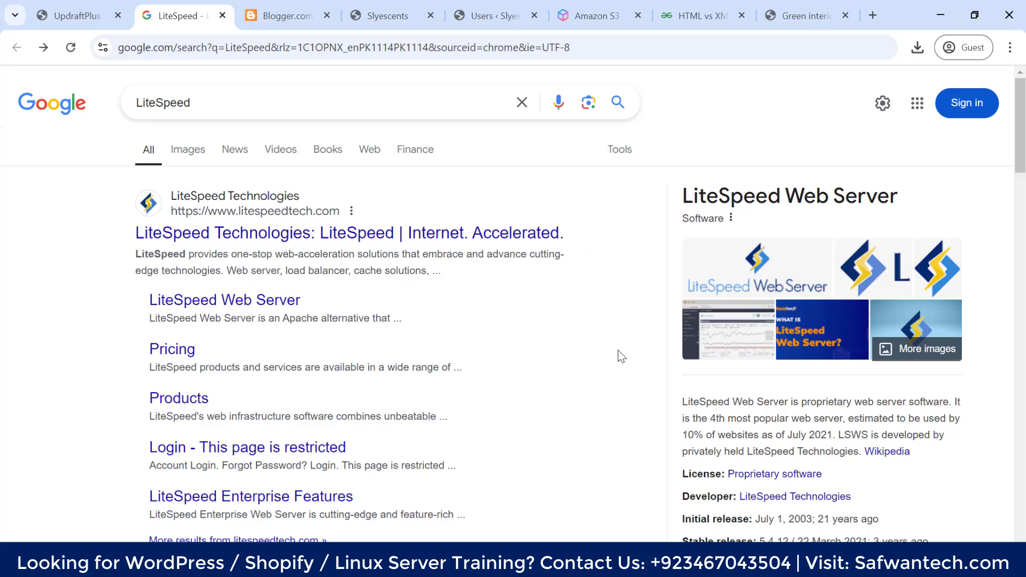
scroll(619, 356, "down", 3)
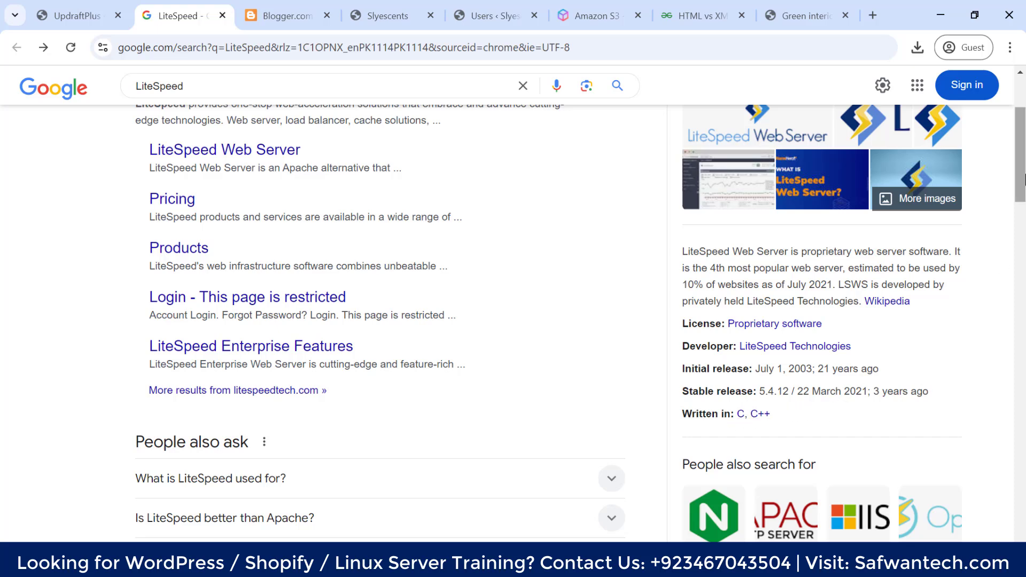
left_click_drag(1023, 179, 1023, 152)
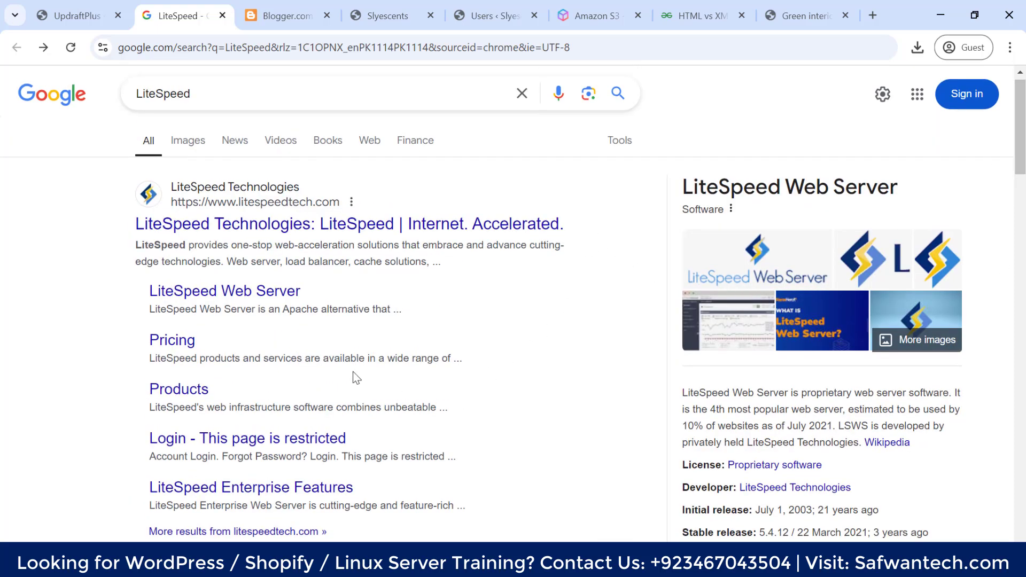
scroll(877, 394, "down", 3)
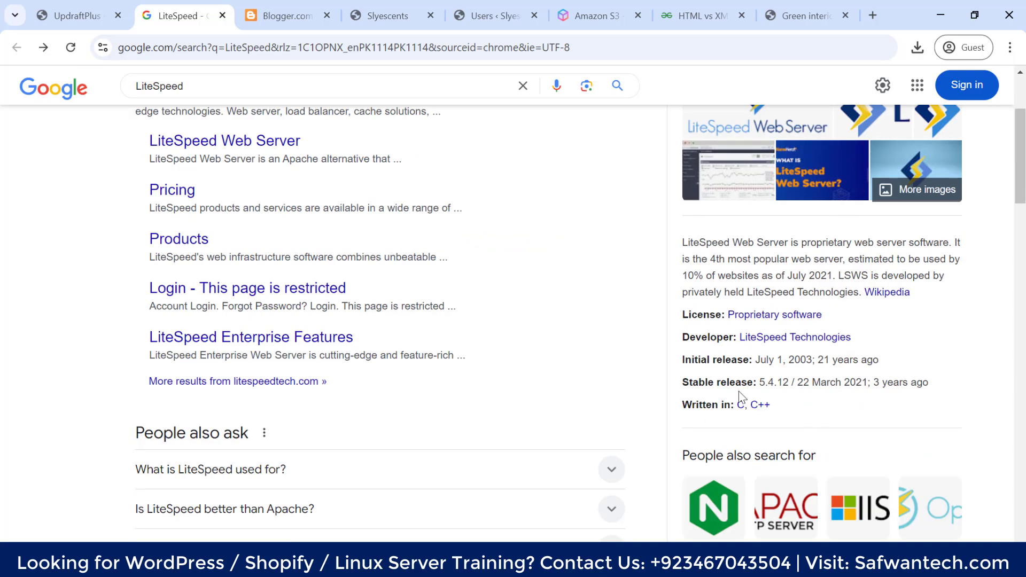
scroll(803, 322, "up", 3)
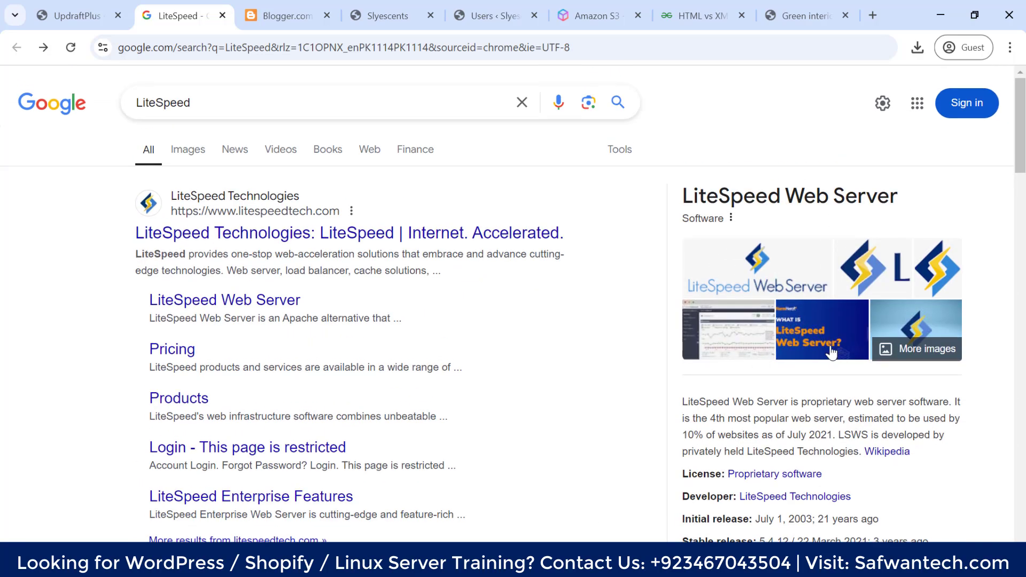
left_click_drag(786, 196, 899, 194)
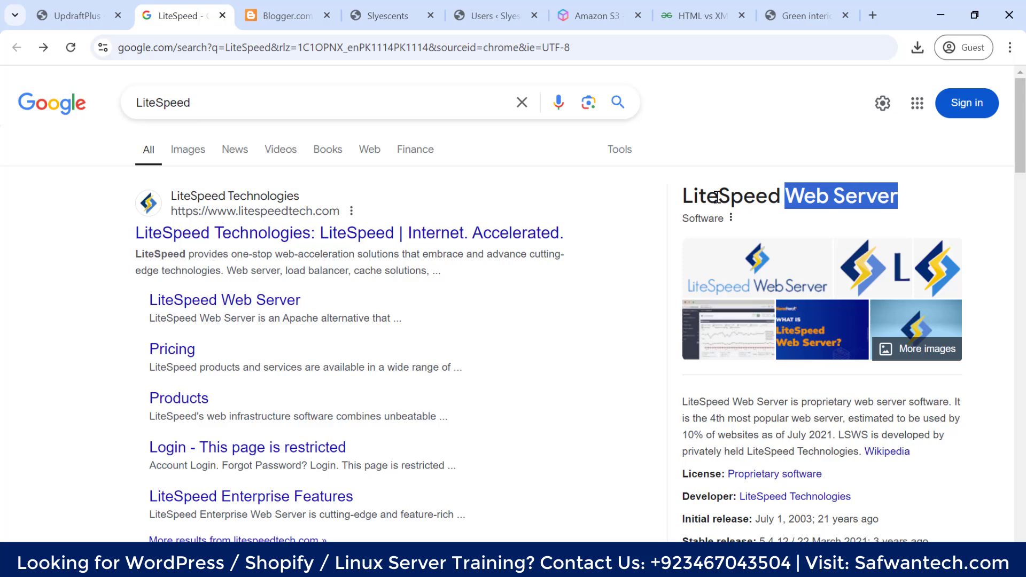
- Go back to the UpdraftPlus site information and highlight the memory usage, memory limit and PHP version entries
left_click(303, 6)
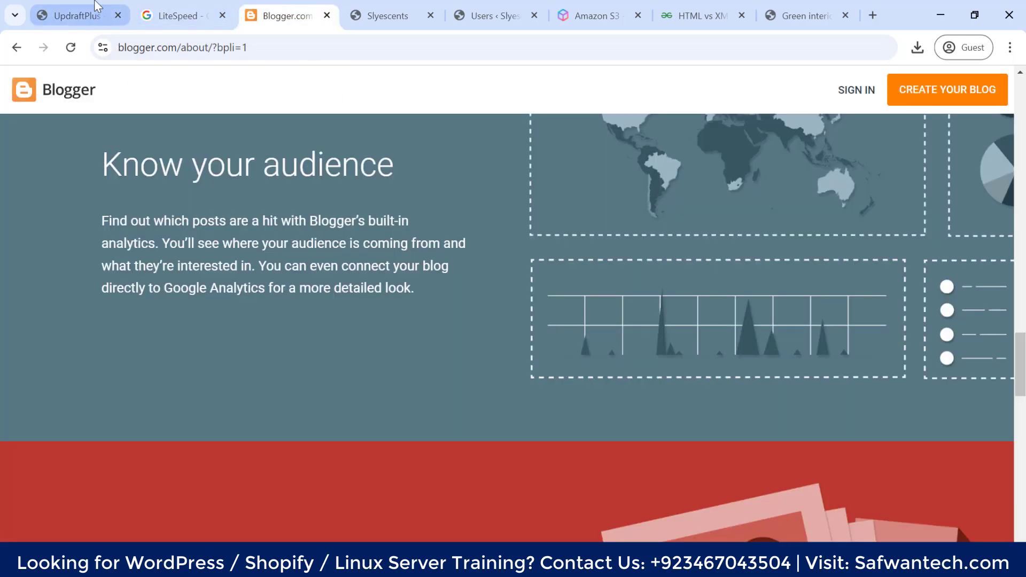
left_click(94, 11)
left_click(432, 274)
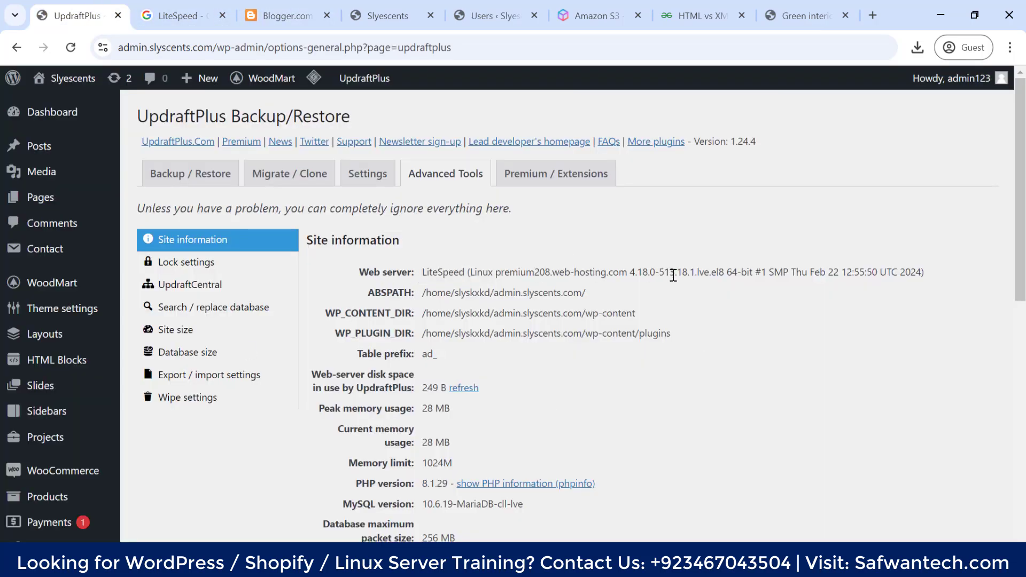
scroll(447, 377, "down", 2)
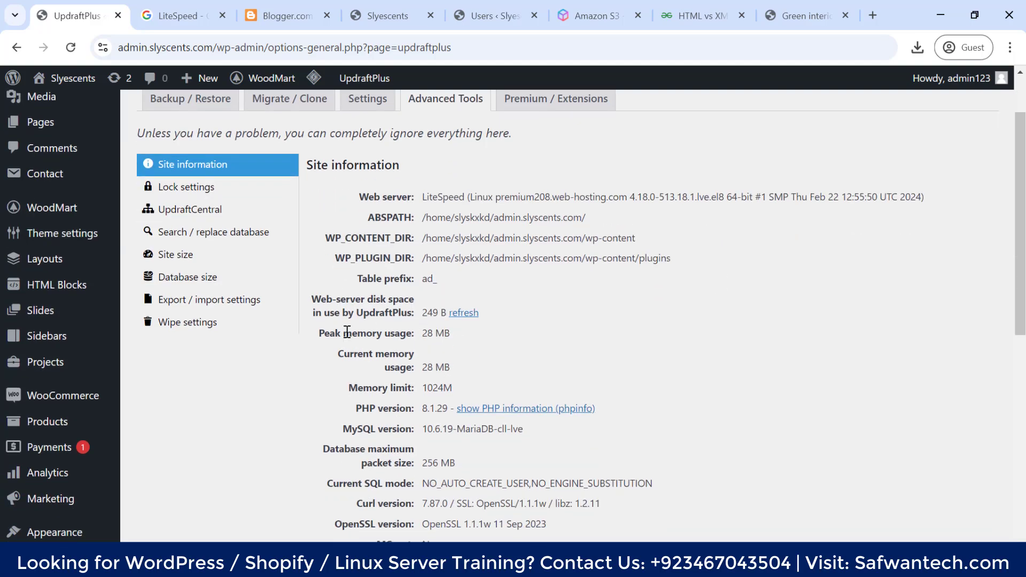
left_click_drag(306, 331, 450, 331)
left_click_drag(337, 354, 452, 368)
left_click_drag(348, 388, 448, 409)
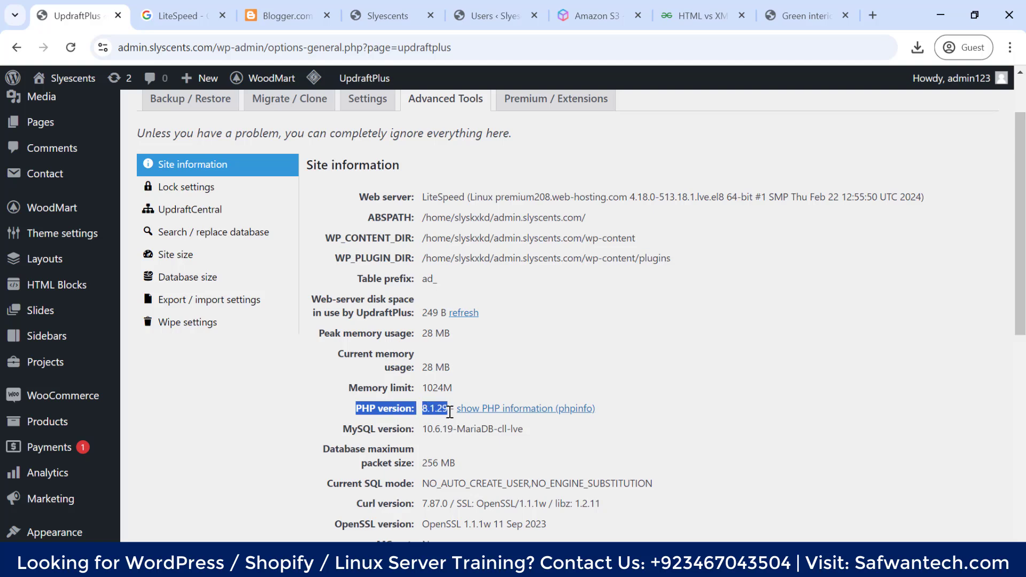
- Highlight the MySQL version in the site information, then revisit the peak memory usage and memory limit
scroll(417, 258, "down", 4)
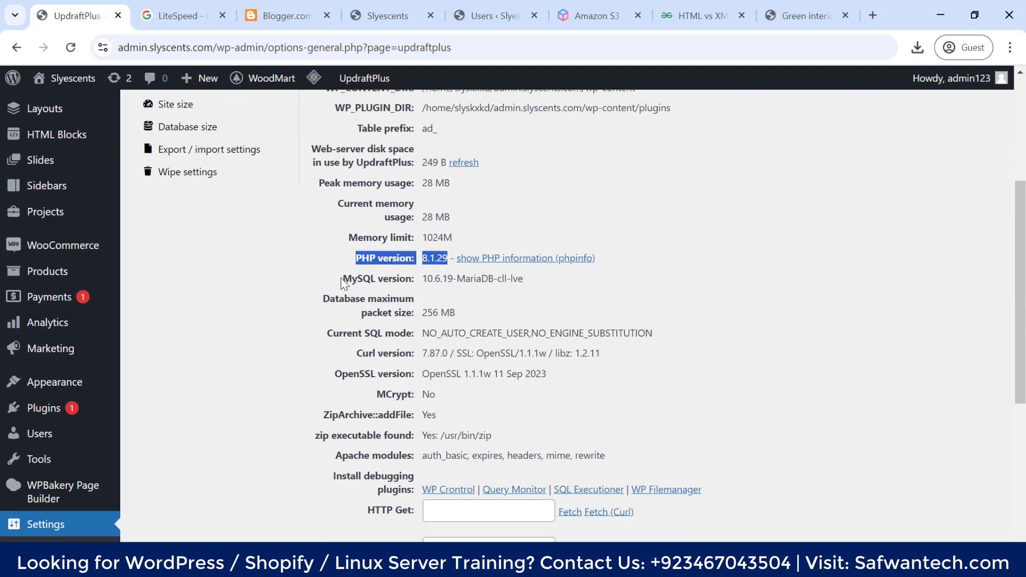
left_click_drag(343, 278, 419, 280)
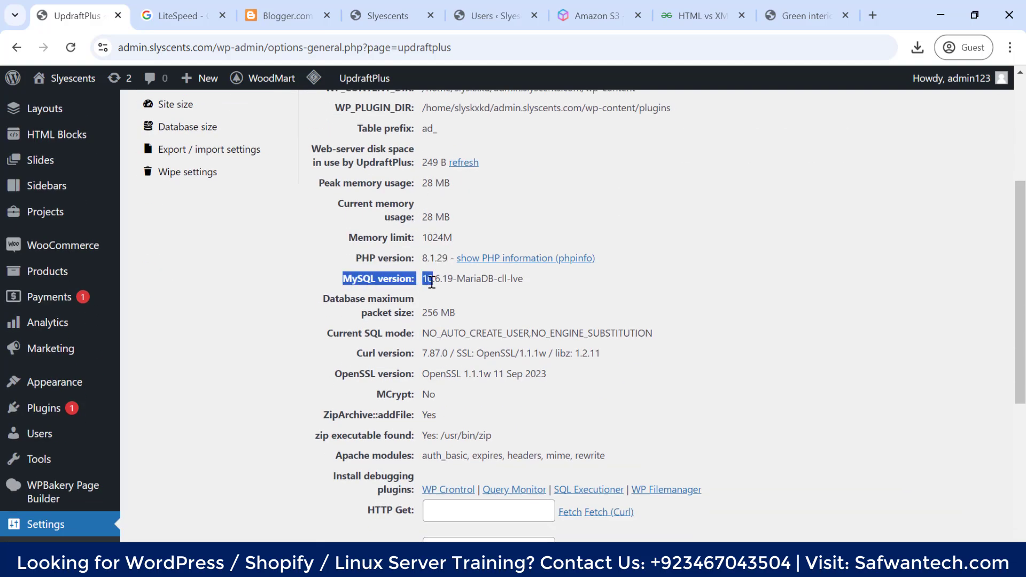
left_click(432, 282)
double_click(430, 281)
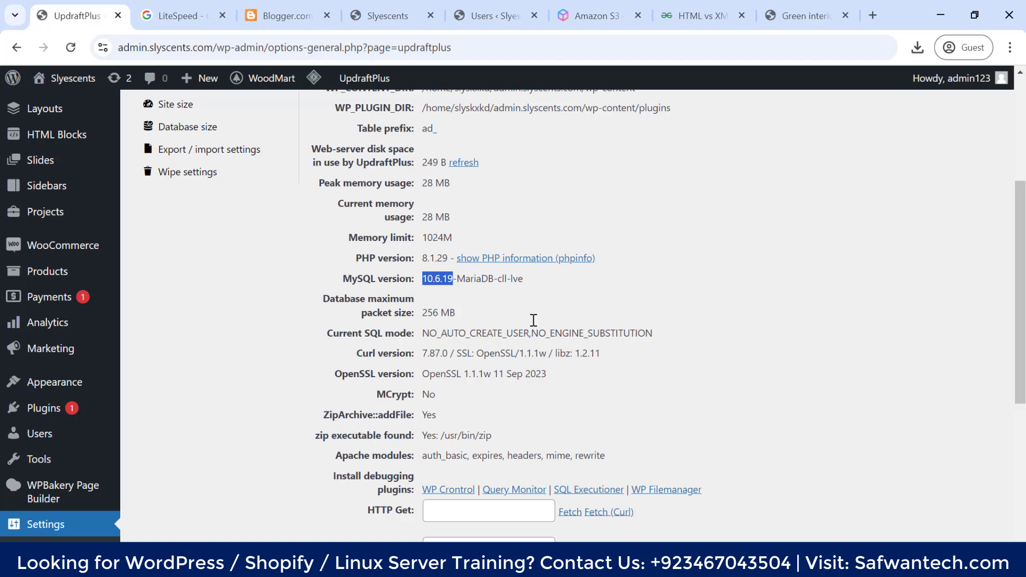
scroll(487, 395, "down", 3)
scroll(476, 406, "up", 6)
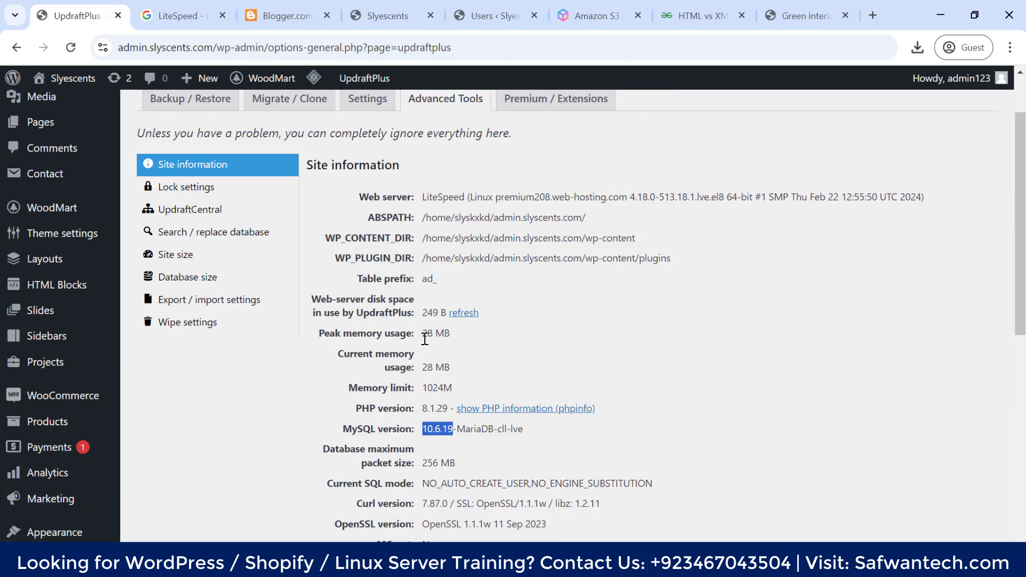
left_click_drag(422, 333, 468, 342)
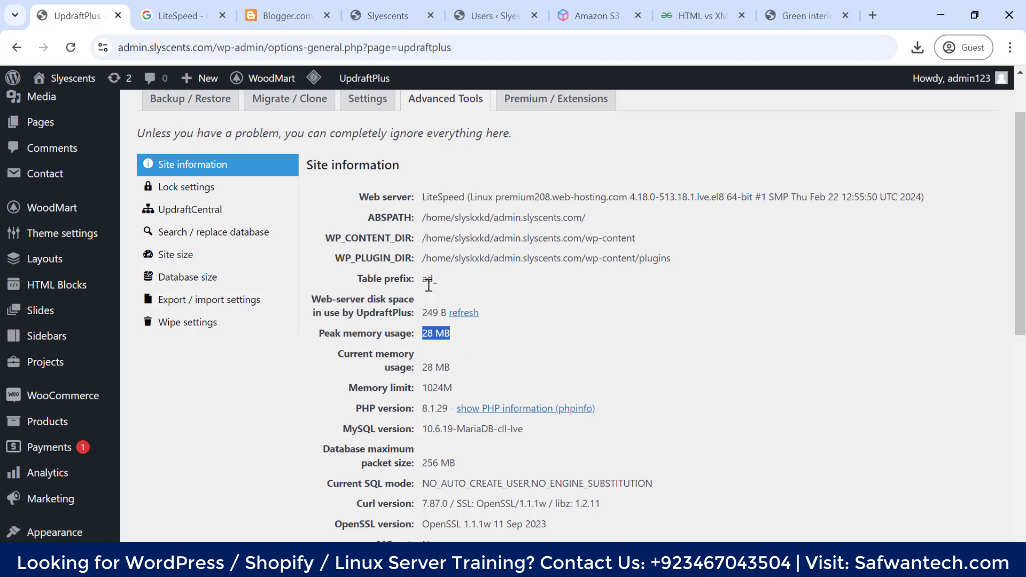
left_click_drag(348, 388, 467, 395)
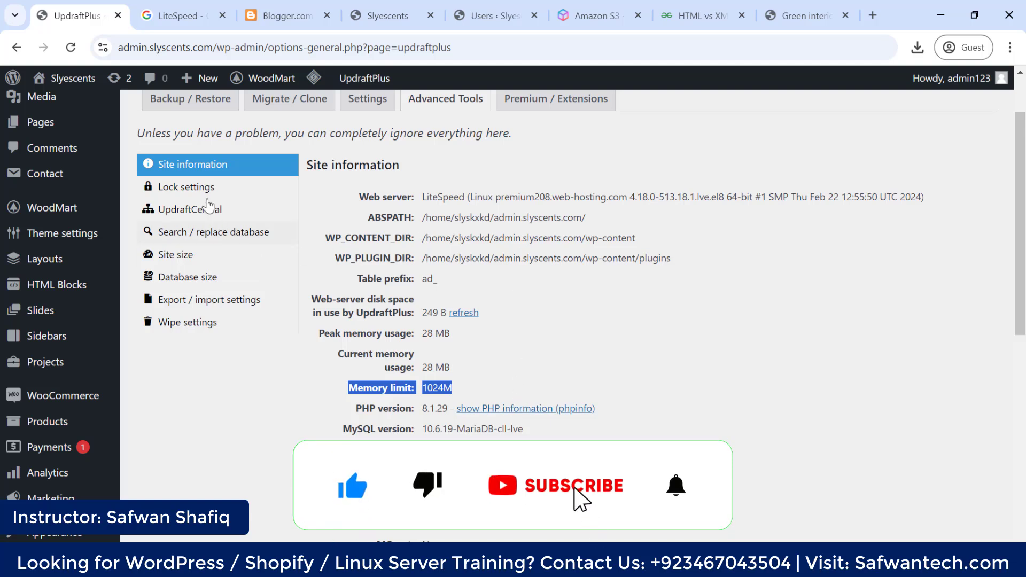
- Look through the lock settings, UpdraftCentral, database search / replace and site size tools
left_click(190, 187)
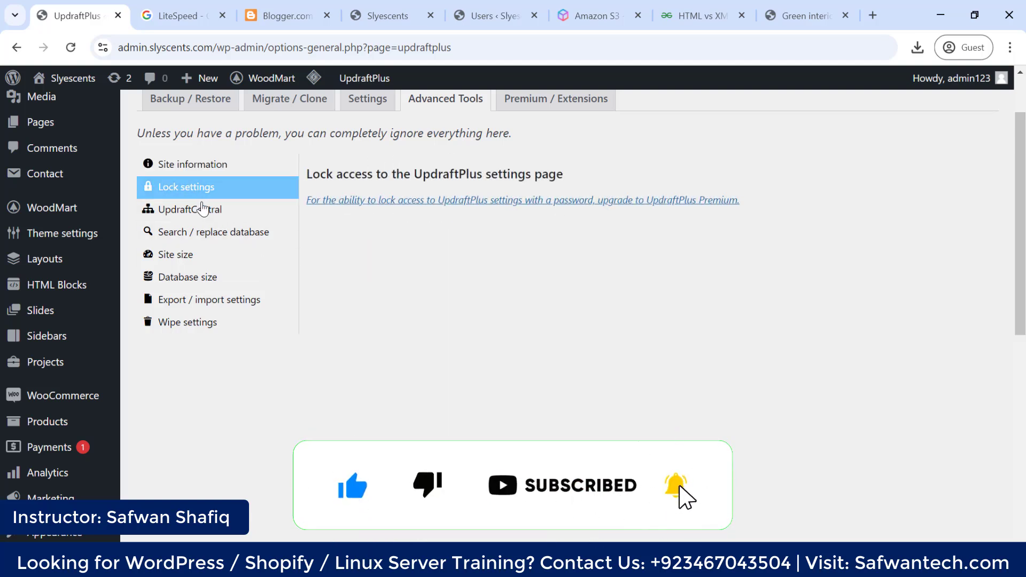
left_click(200, 209)
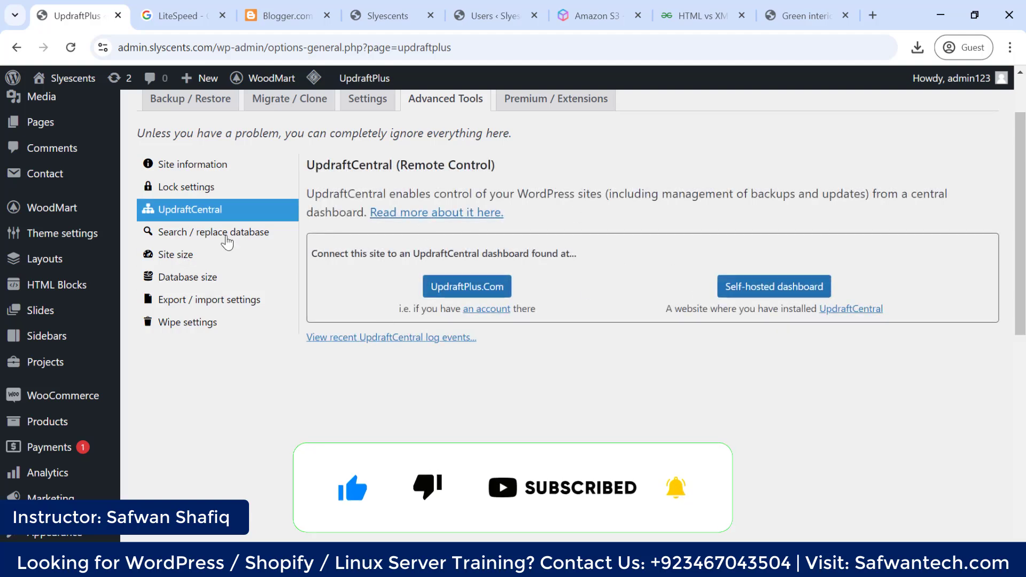
left_click(171, 235)
left_click(187, 261)
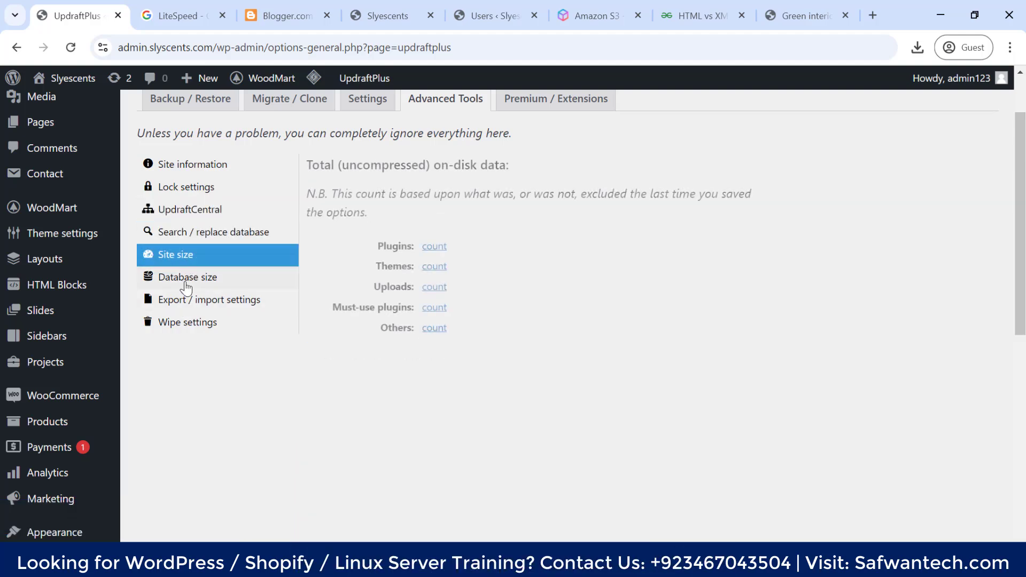
- Examine the database size table list and highlight the ad_actionscheduler_actions table name
left_click(183, 280)
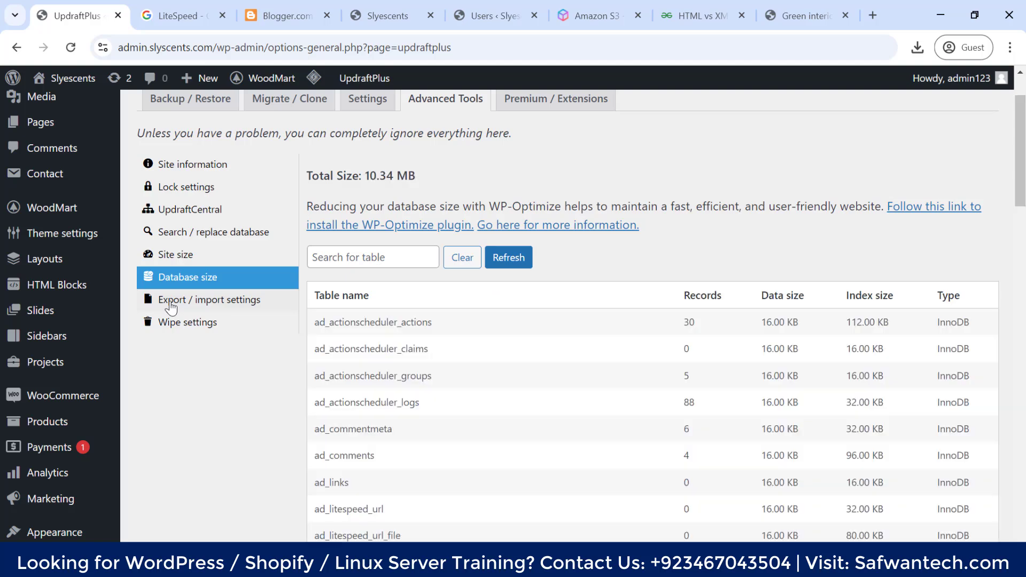
left_click(171, 301)
left_click(180, 278)
scroll(698, 300, "down", 3)
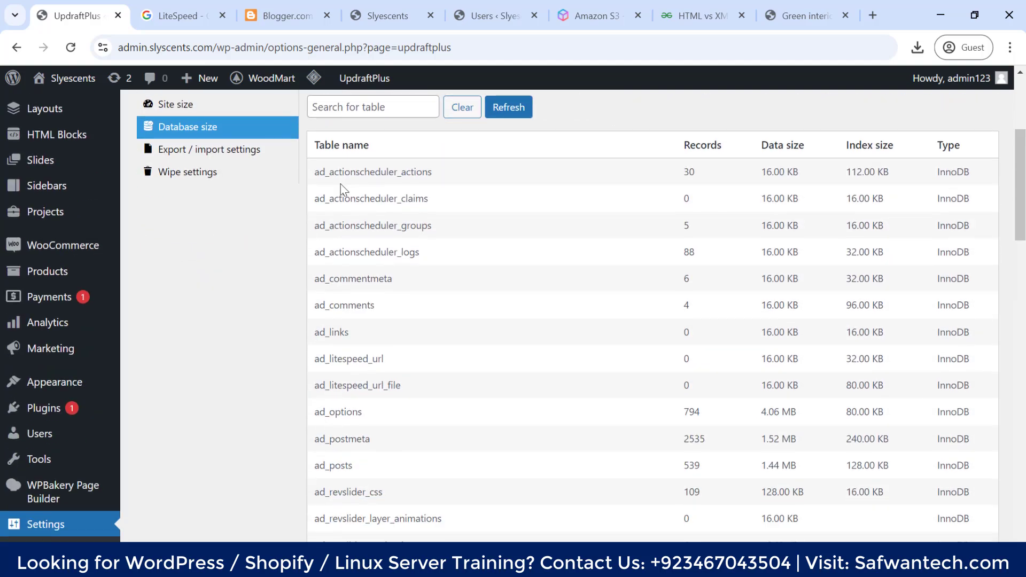
left_click_drag(314, 170, 448, 175)
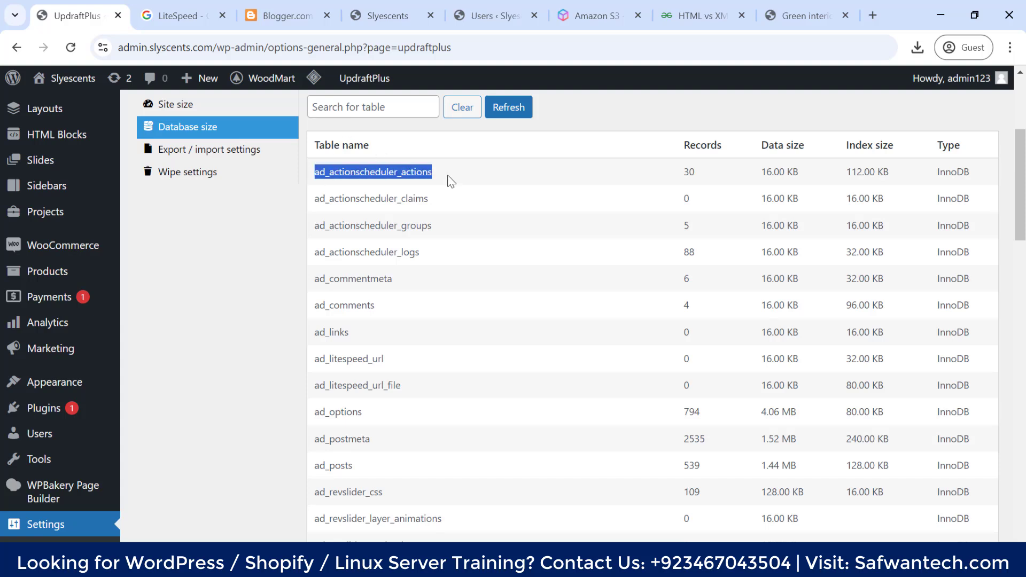
- Highlight the record counts of the ad_actionscheduler_actions and ad_actionscheduler_logs tables
mouse_move(666, 170)
left_mouse_down()
mouse_move(727, 174)
mouse_move(683, 172)
left_mouse_up()
double_click(689, 171)
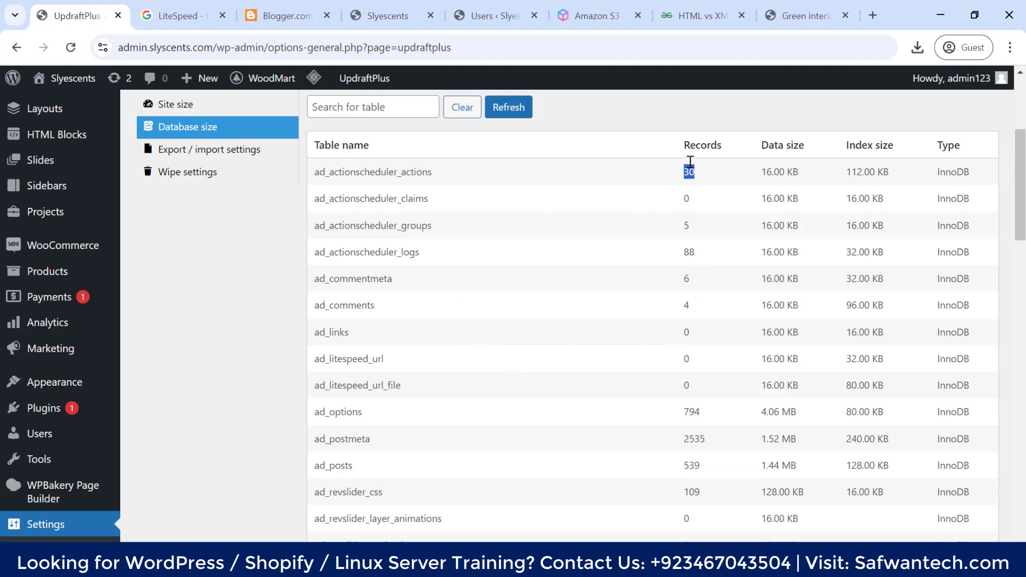
double_click(690, 251)
- Highlight the record count and data size of the ad_postmeta table
scroll(693, 453, "down", 1)
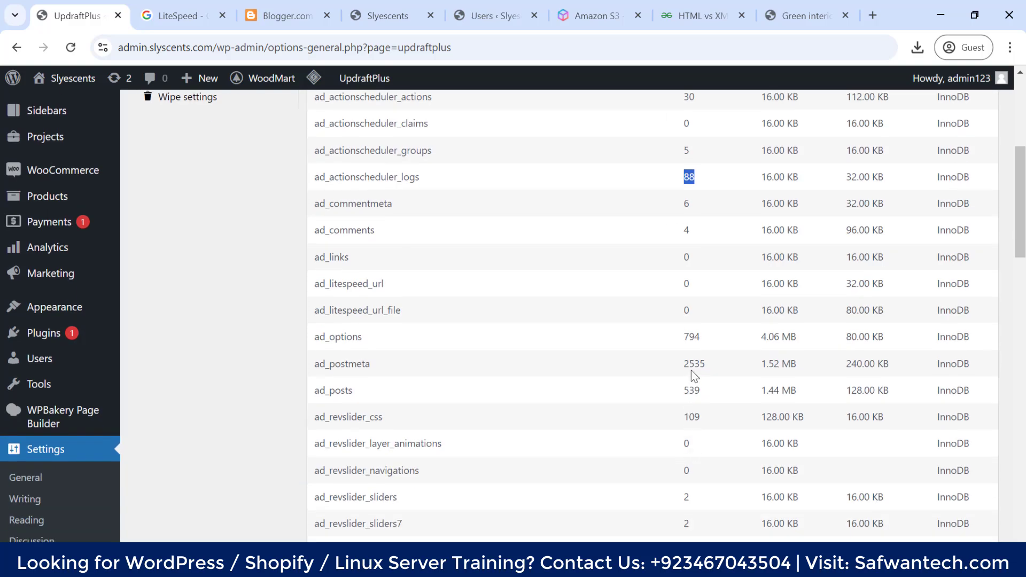
left_click_drag(708, 363, 371, 368)
double_click(701, 366)
double_click(776, 365)
triple_click(776, 365)
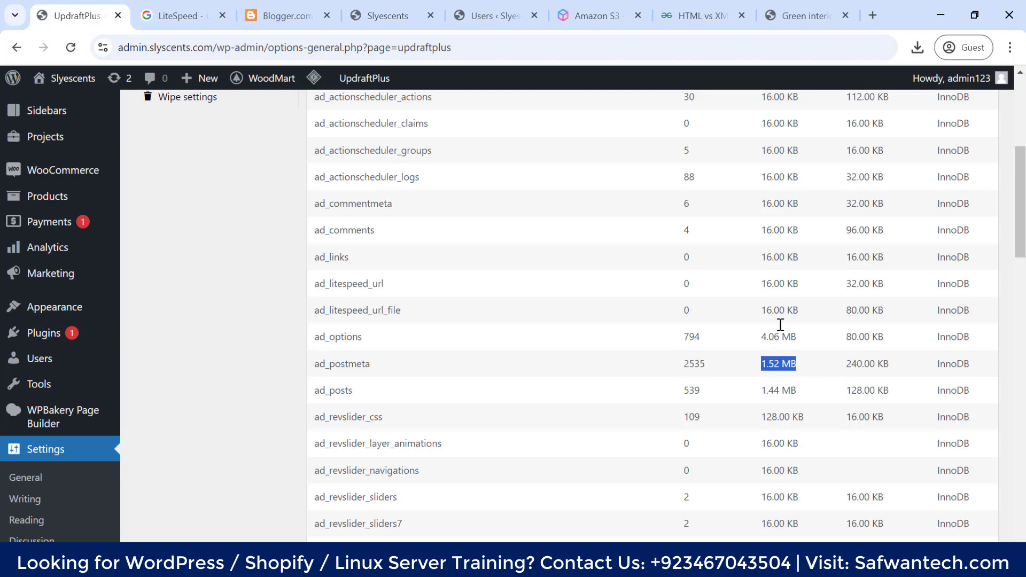
scroll(772, 268, "up", 1)
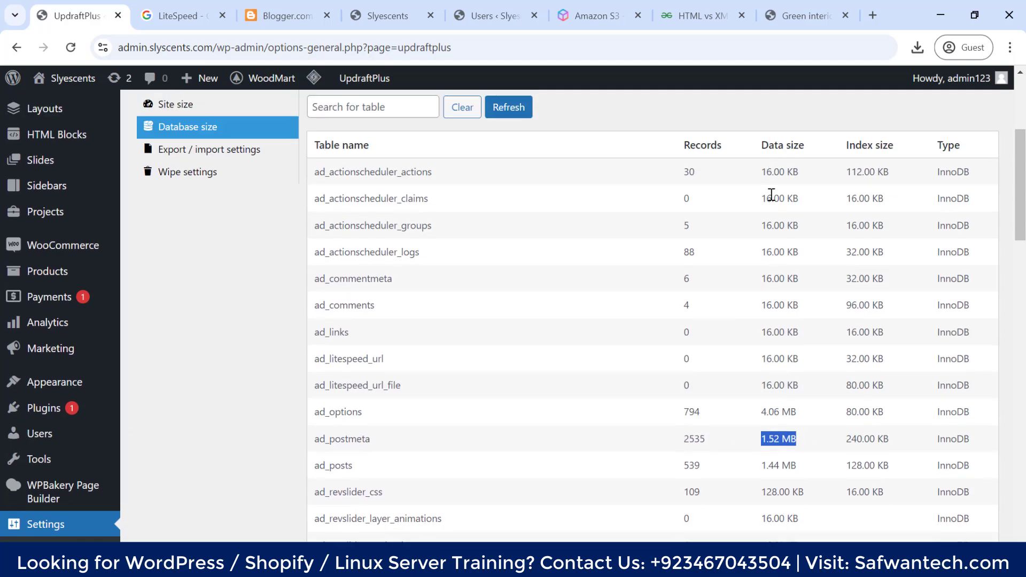
- Look through the ad_revslider and ad_wc tables, then highlight the ad_users table name with its record count
scroll(770, 278, "down", 5)
scroll(297, 315, "down", 1)
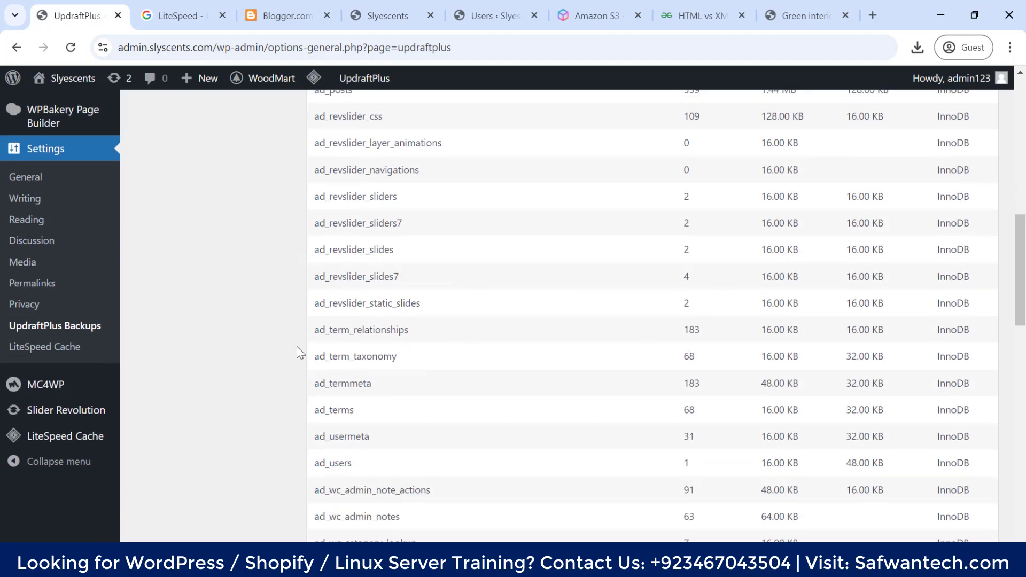
scroll(451, 347, "down", 5)
scroll(427, 332, "down", 3)
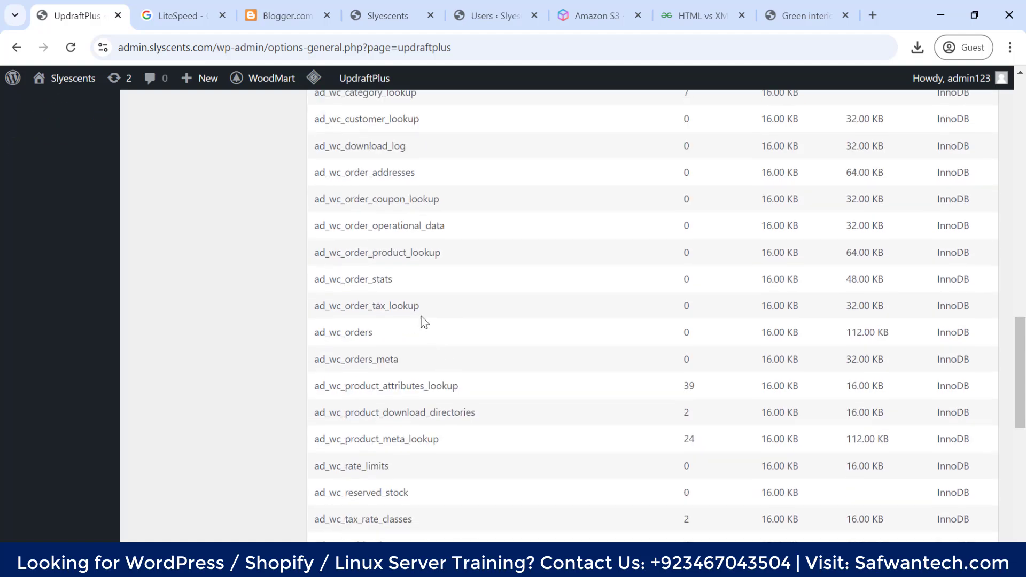
scroll(321, 251, "up", 4)
scroll(670, 311, "down", 4)
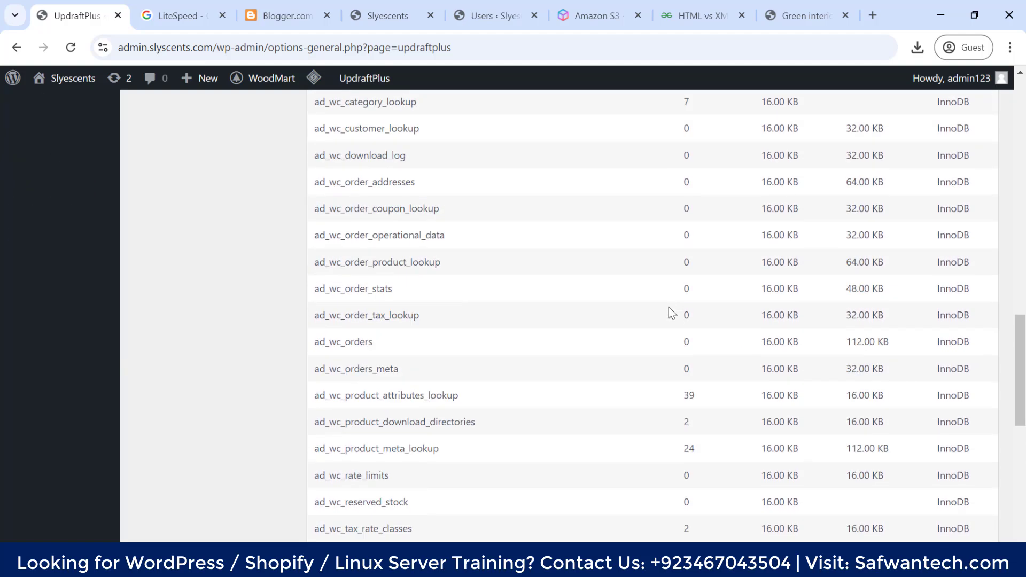
scroll(673, 299, "up", 6)
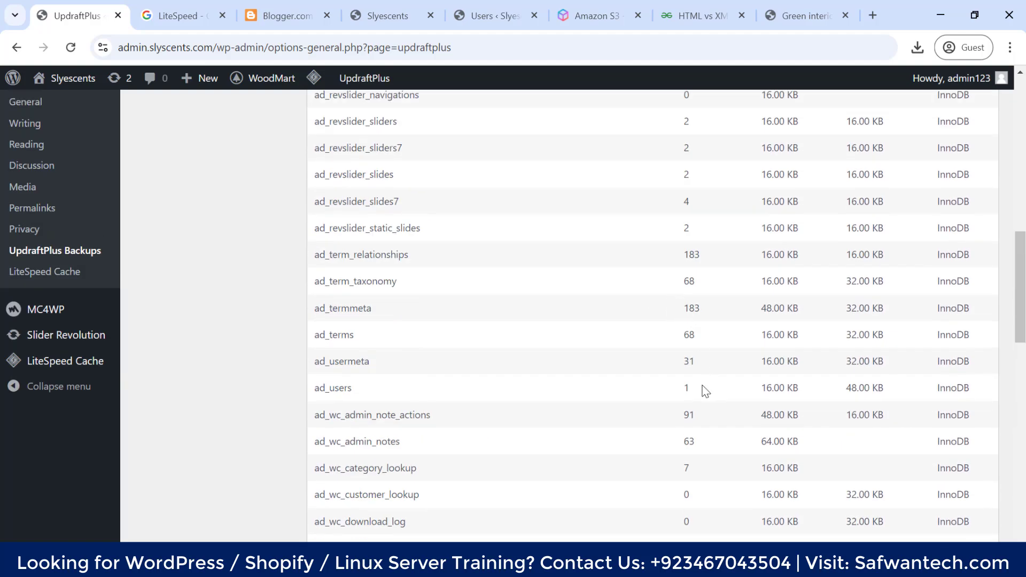
left_click_drag(703, 390, 313, 389)
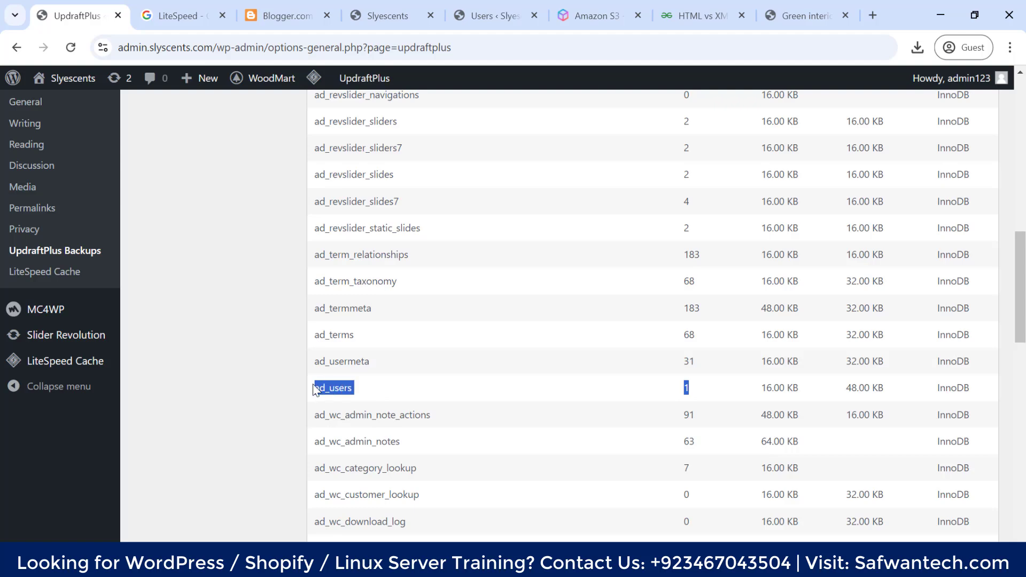
left_click(688, 388)
- Review the rest of the database table list down to ad_woodmart_wishlists and return to the total size
scroll(695, 321, "down", 7)
scroll(684, 246, "up", 5)
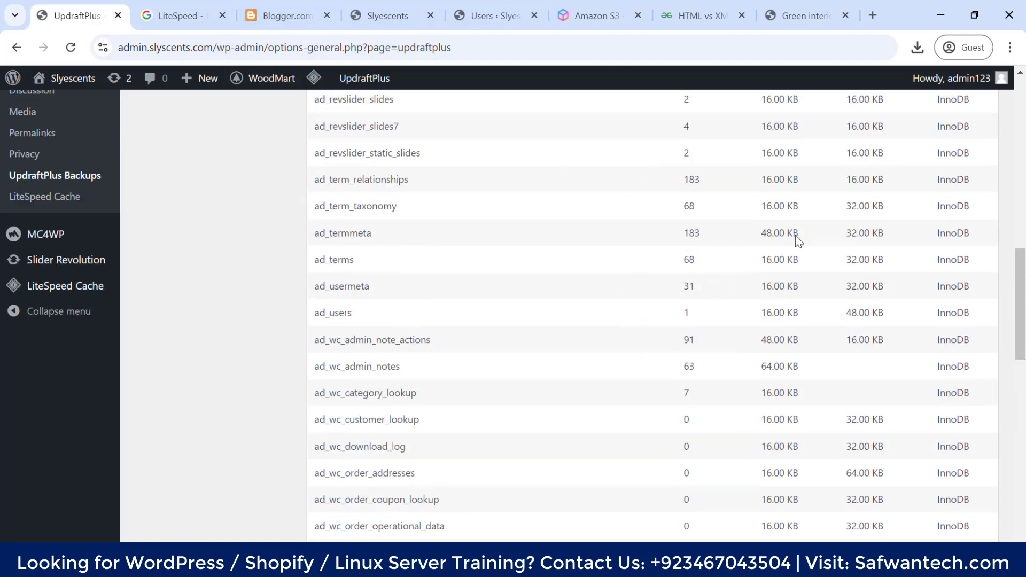
scroll(683, 362, "down", 5)
scroll(609, 419, "down", 8)
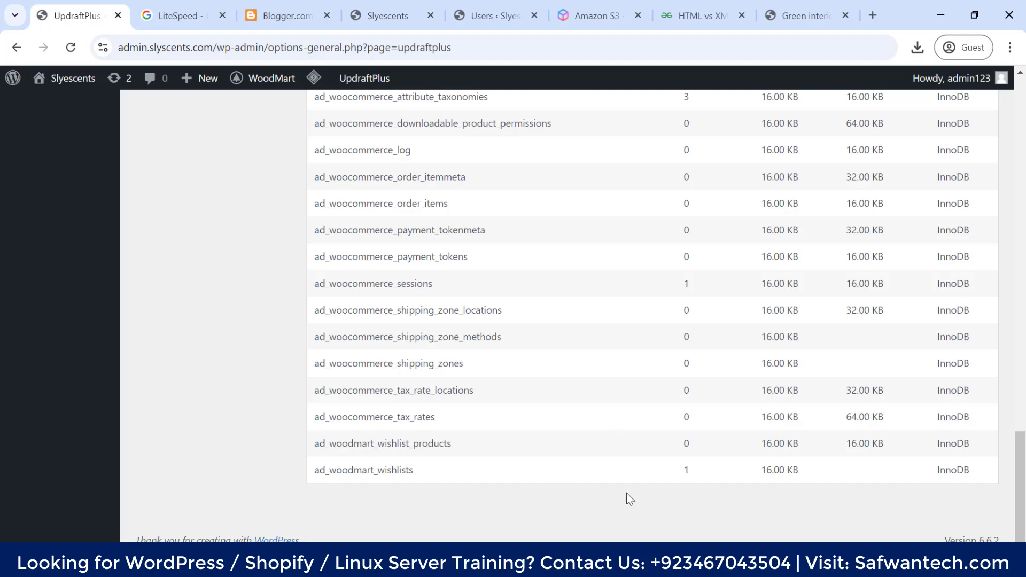
scroll(626, 493, "up", 20)
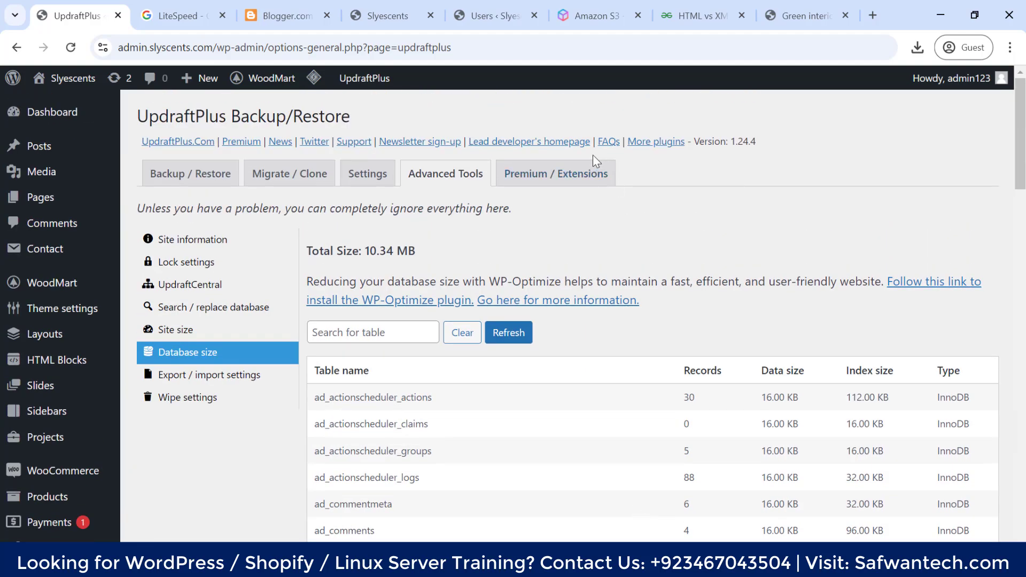
- Visit the Premium / Extensions and Migrate / Clone pages, then review the existing backups on the Backup / Restore page
left_click(528, 178)
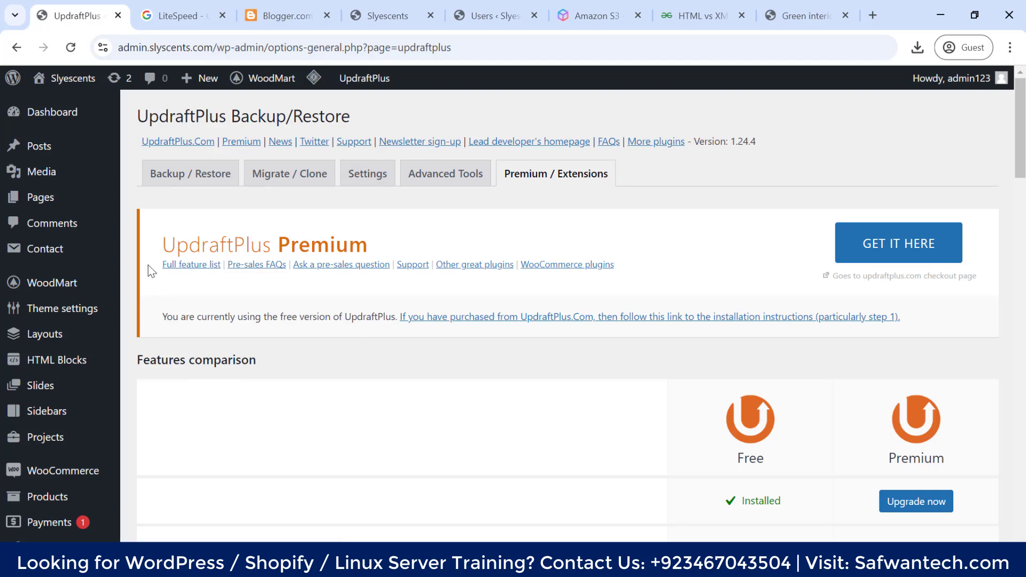
left_click(291, 174)
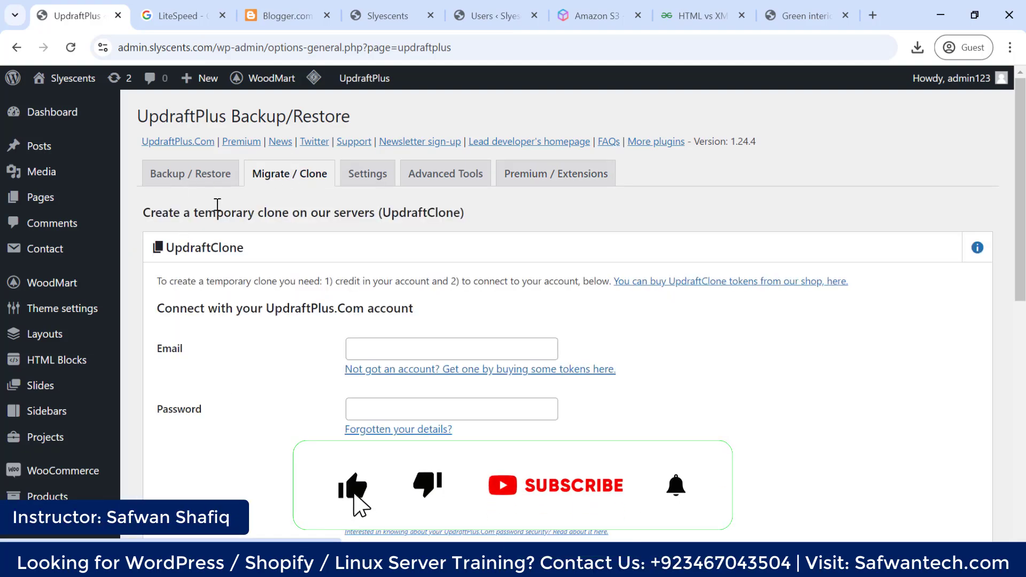
left_click(182, 172)
scroll(503, 266, "down", 1)
scroll(502, 266, "down", 5)
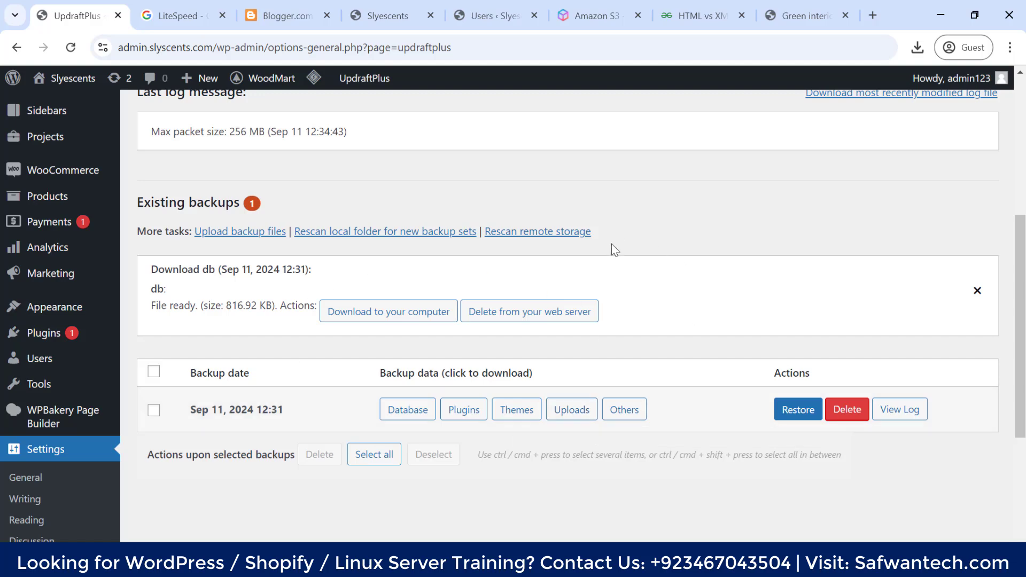
scroll(201, 229, "up", 6)
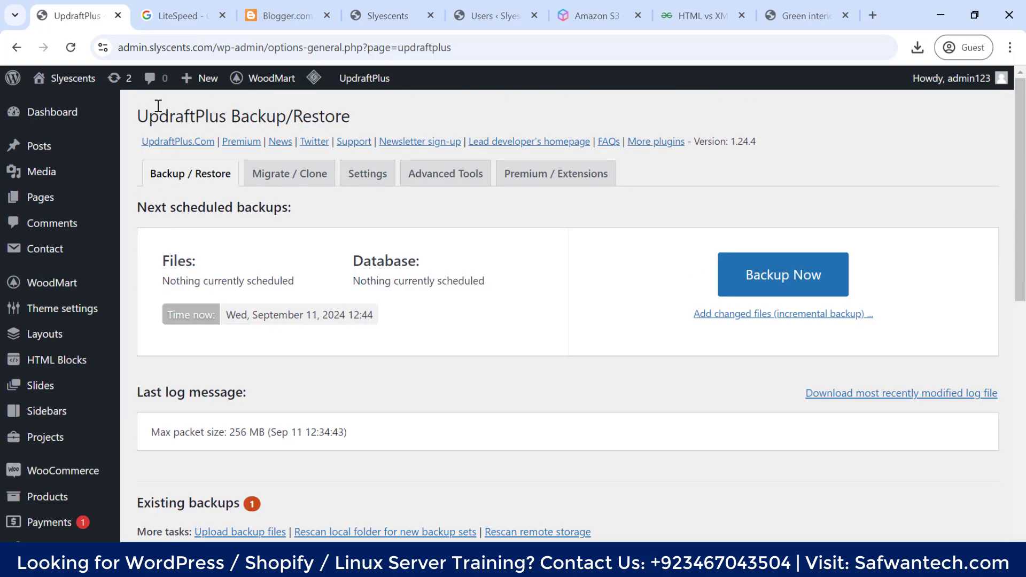
- Highlight the UpdraftPlus name in the page heading and look over the whole Backup / Restore page once more
left_click_drag(139, 115, 231, 115)
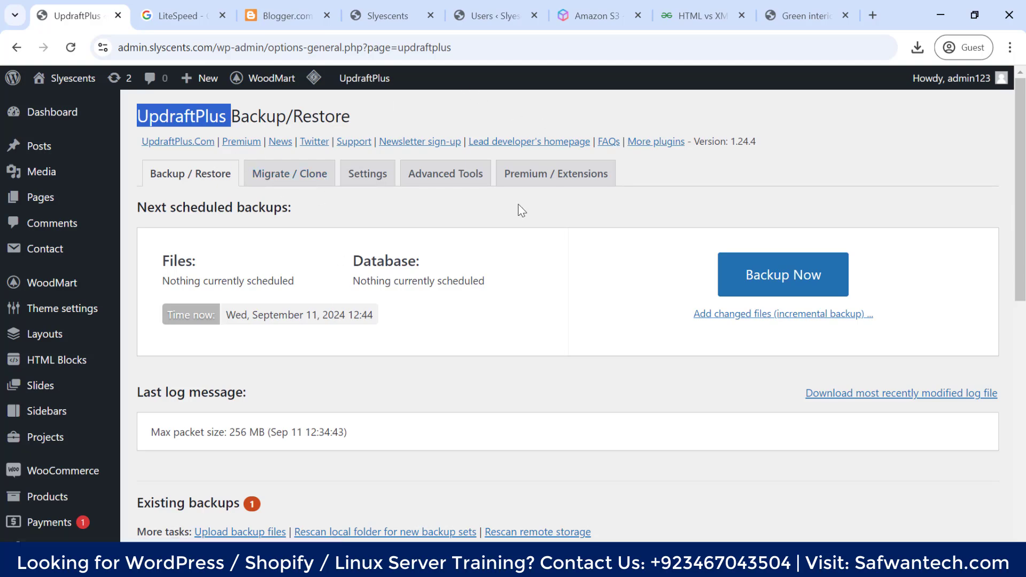
scroll(513, 187, "down", 5)
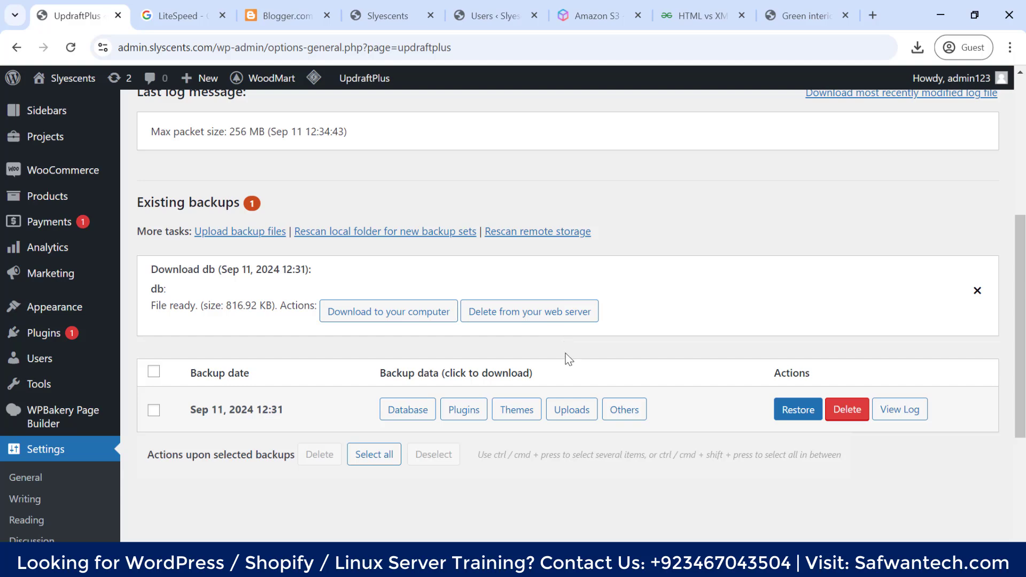
scroll(695, 527, "down", 4)
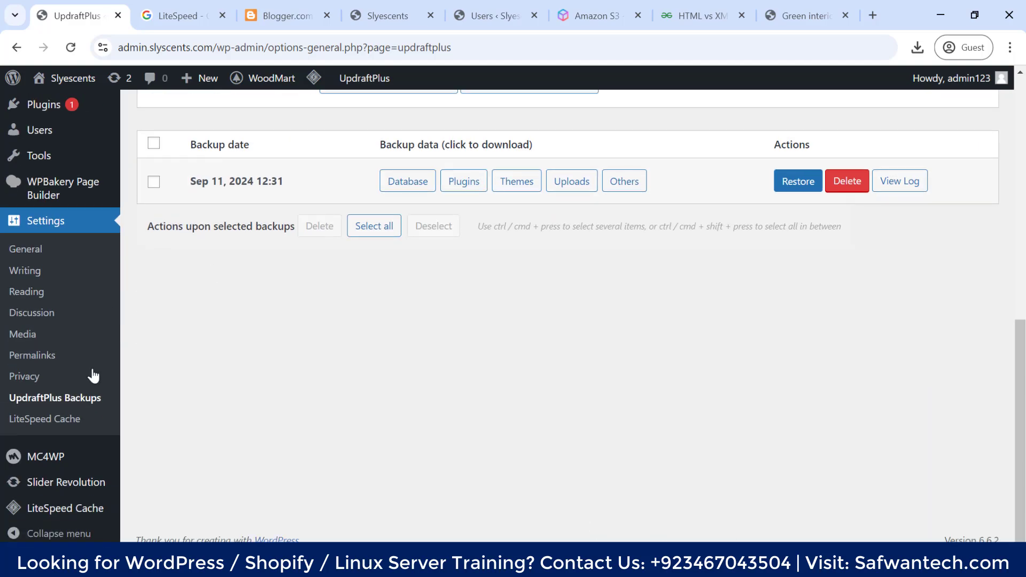
scroll(201, 370, "up", 5)
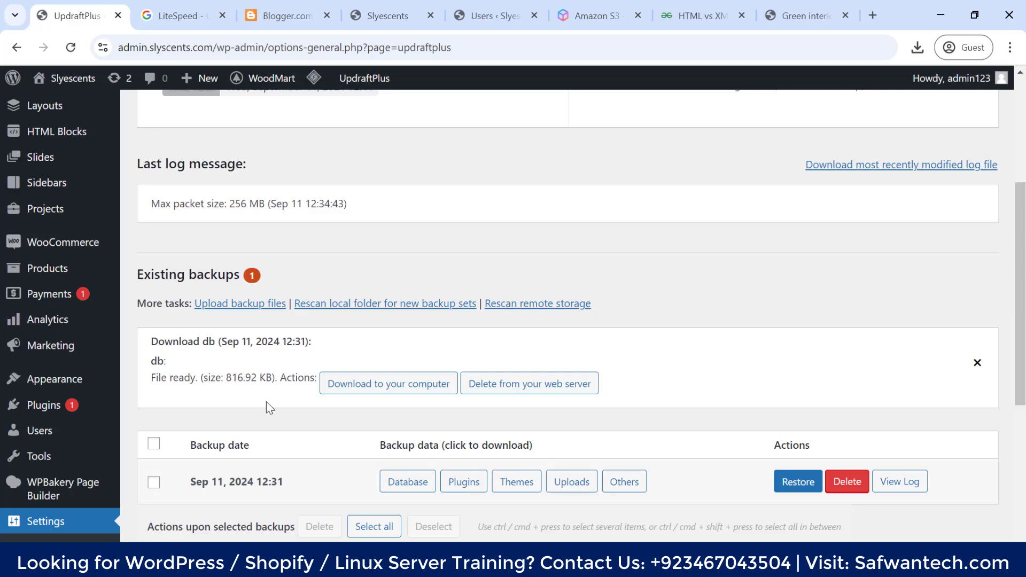
scroll(266, 401, "up", 4)
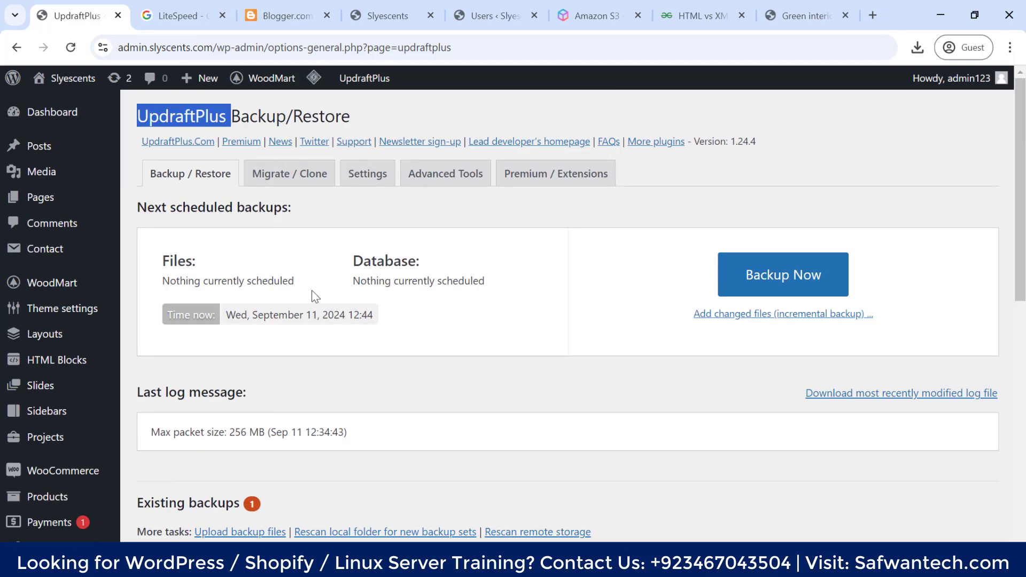